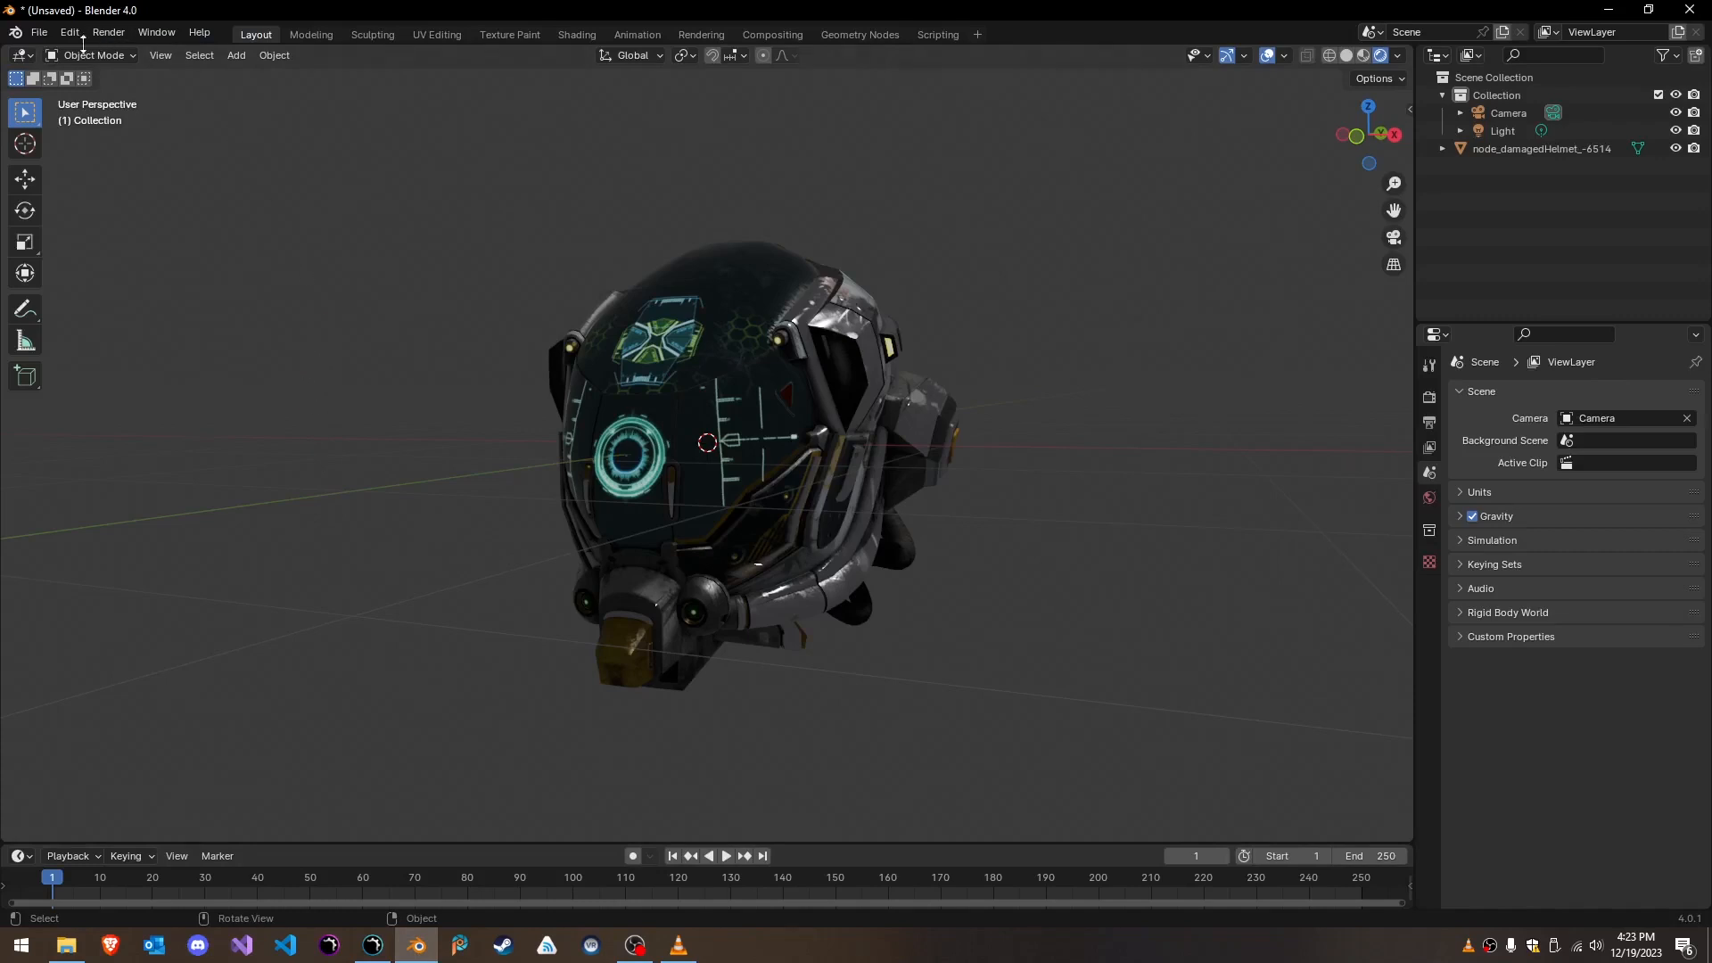
- Start a glTF 2.0 export of the helmet scene and choose the Ultra Engine/Projects/New Project 15/Models folder in Documents as destination
{"action": "left_click", "coordinate": [39, 33]}
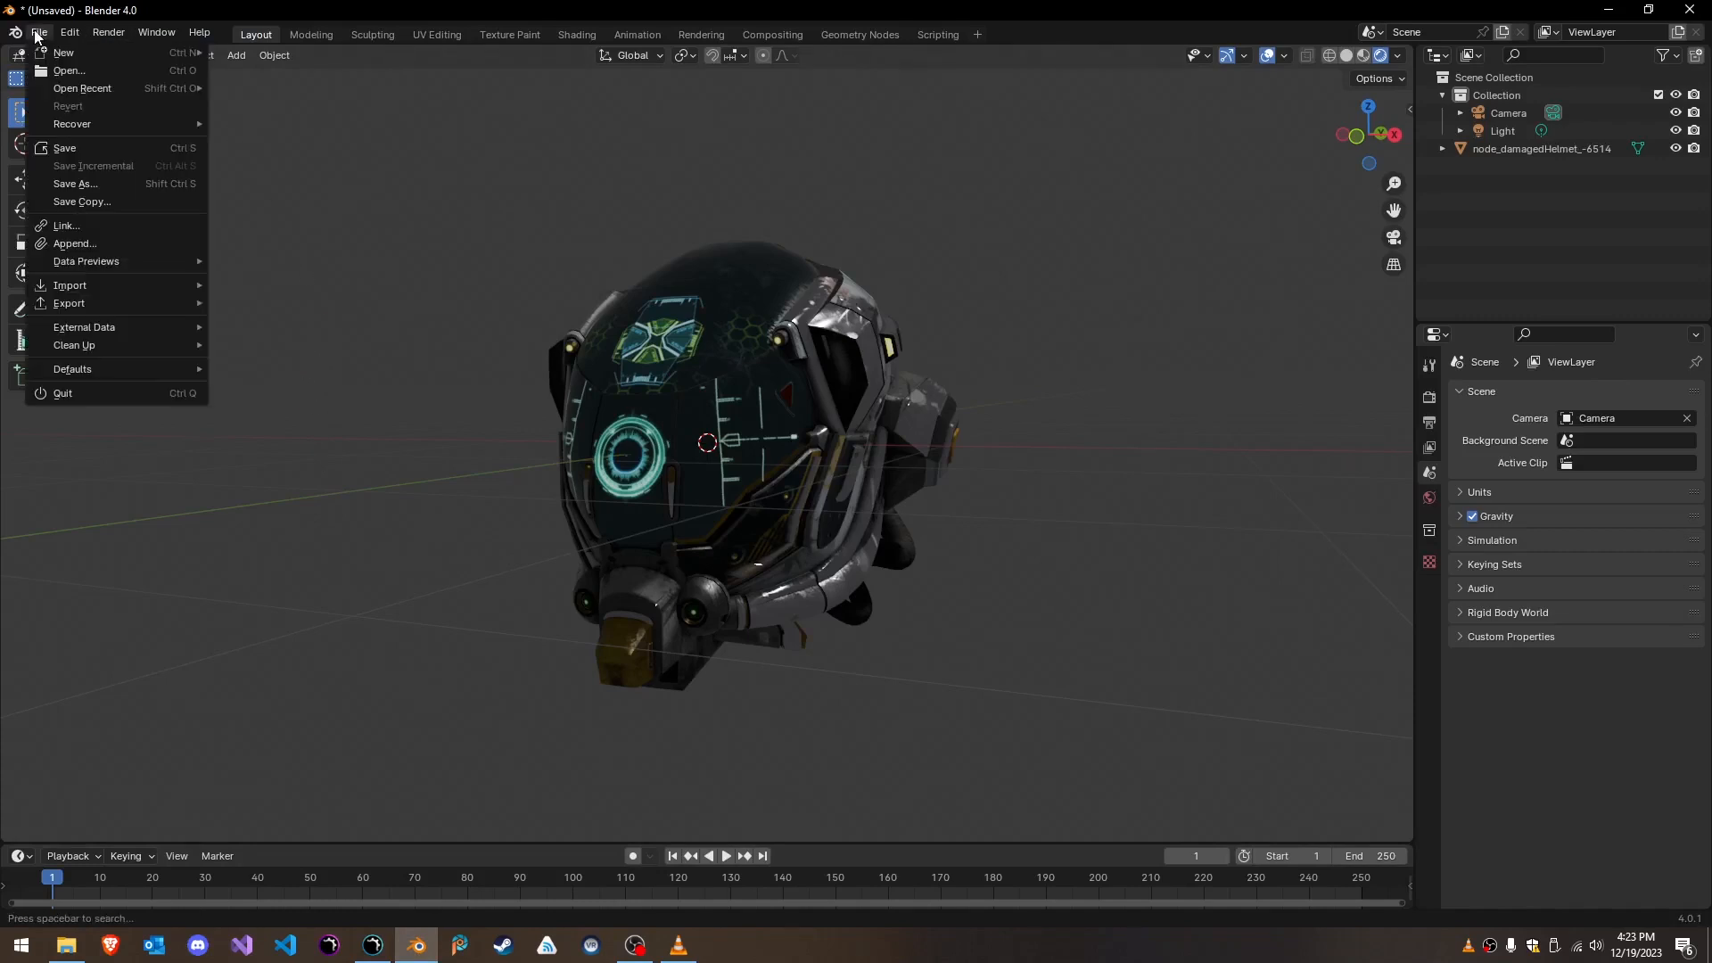
{"action": "mouse_move", "coordinate": [95, 305]}
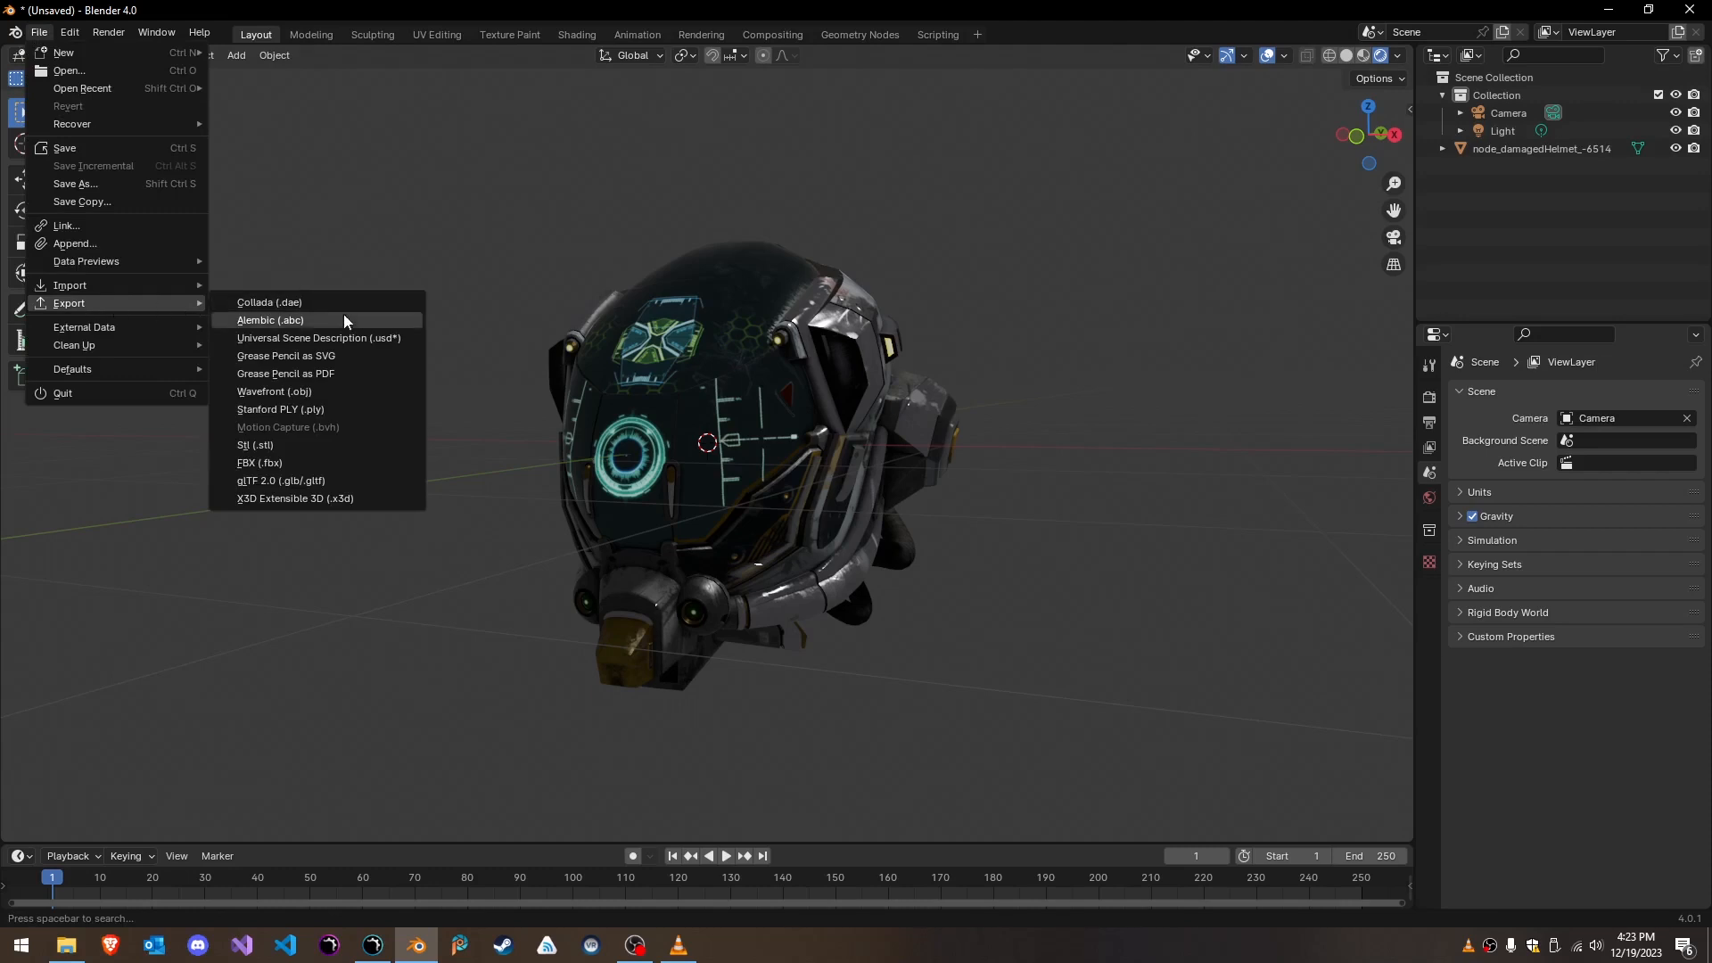
{"action": "left_click", "coordinate": [281, 480]}
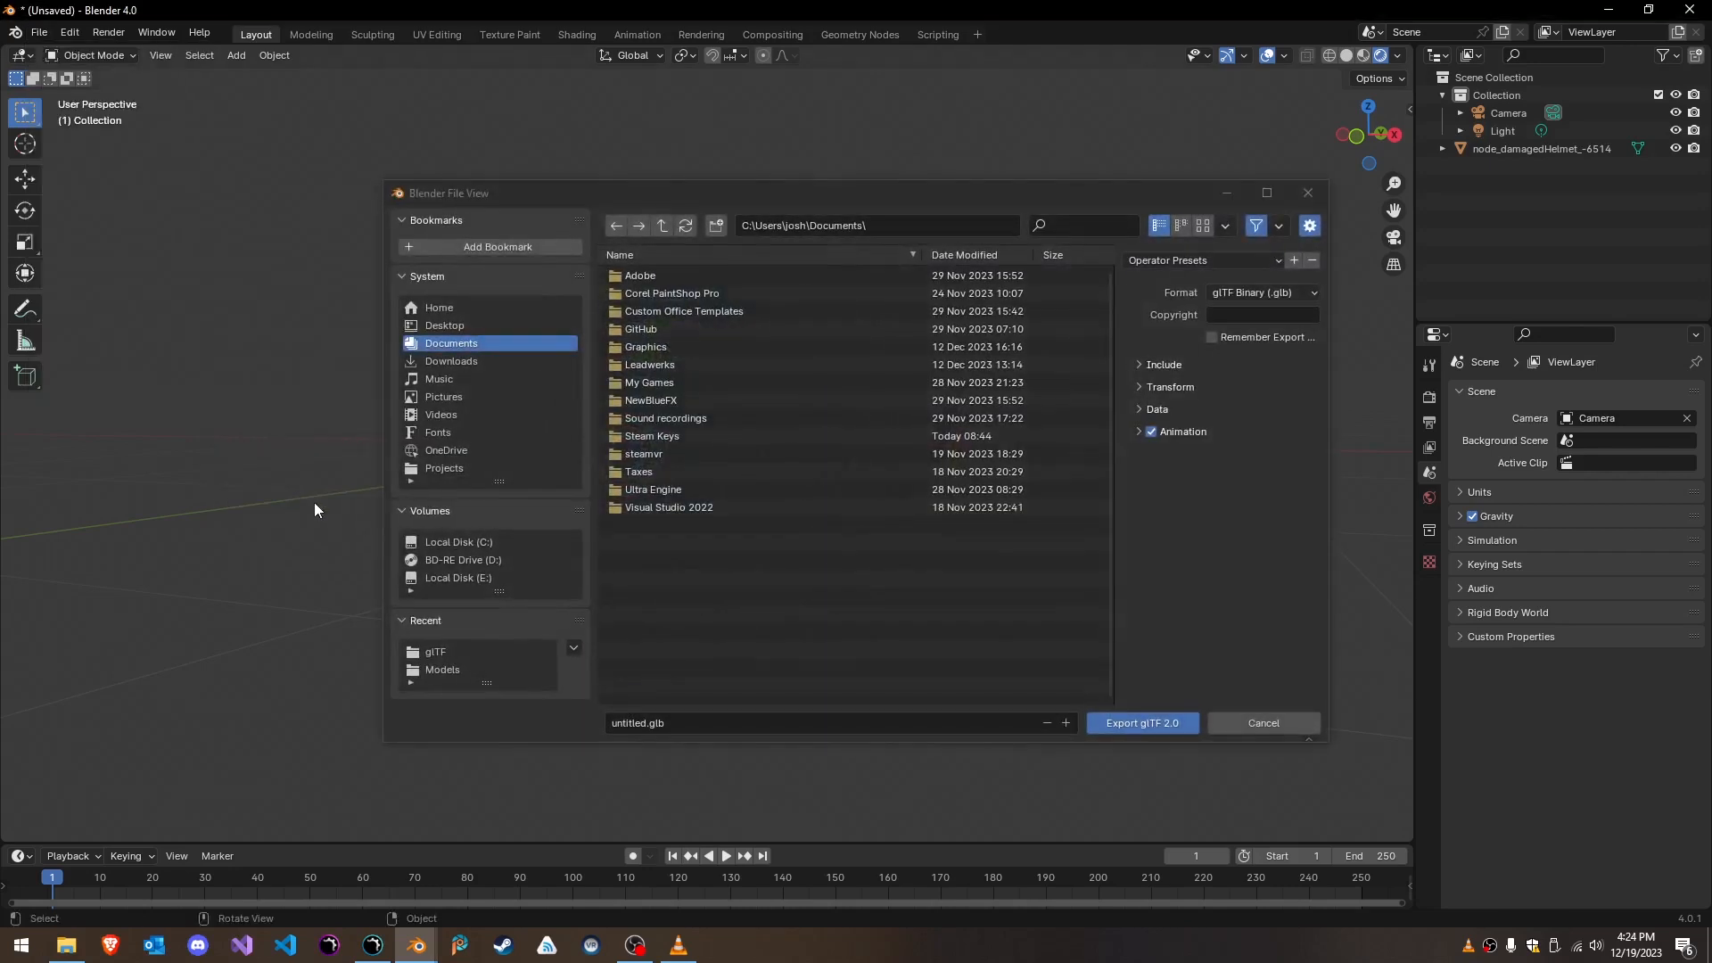
{"action": "double_click", "coordinate": [660, 490]}
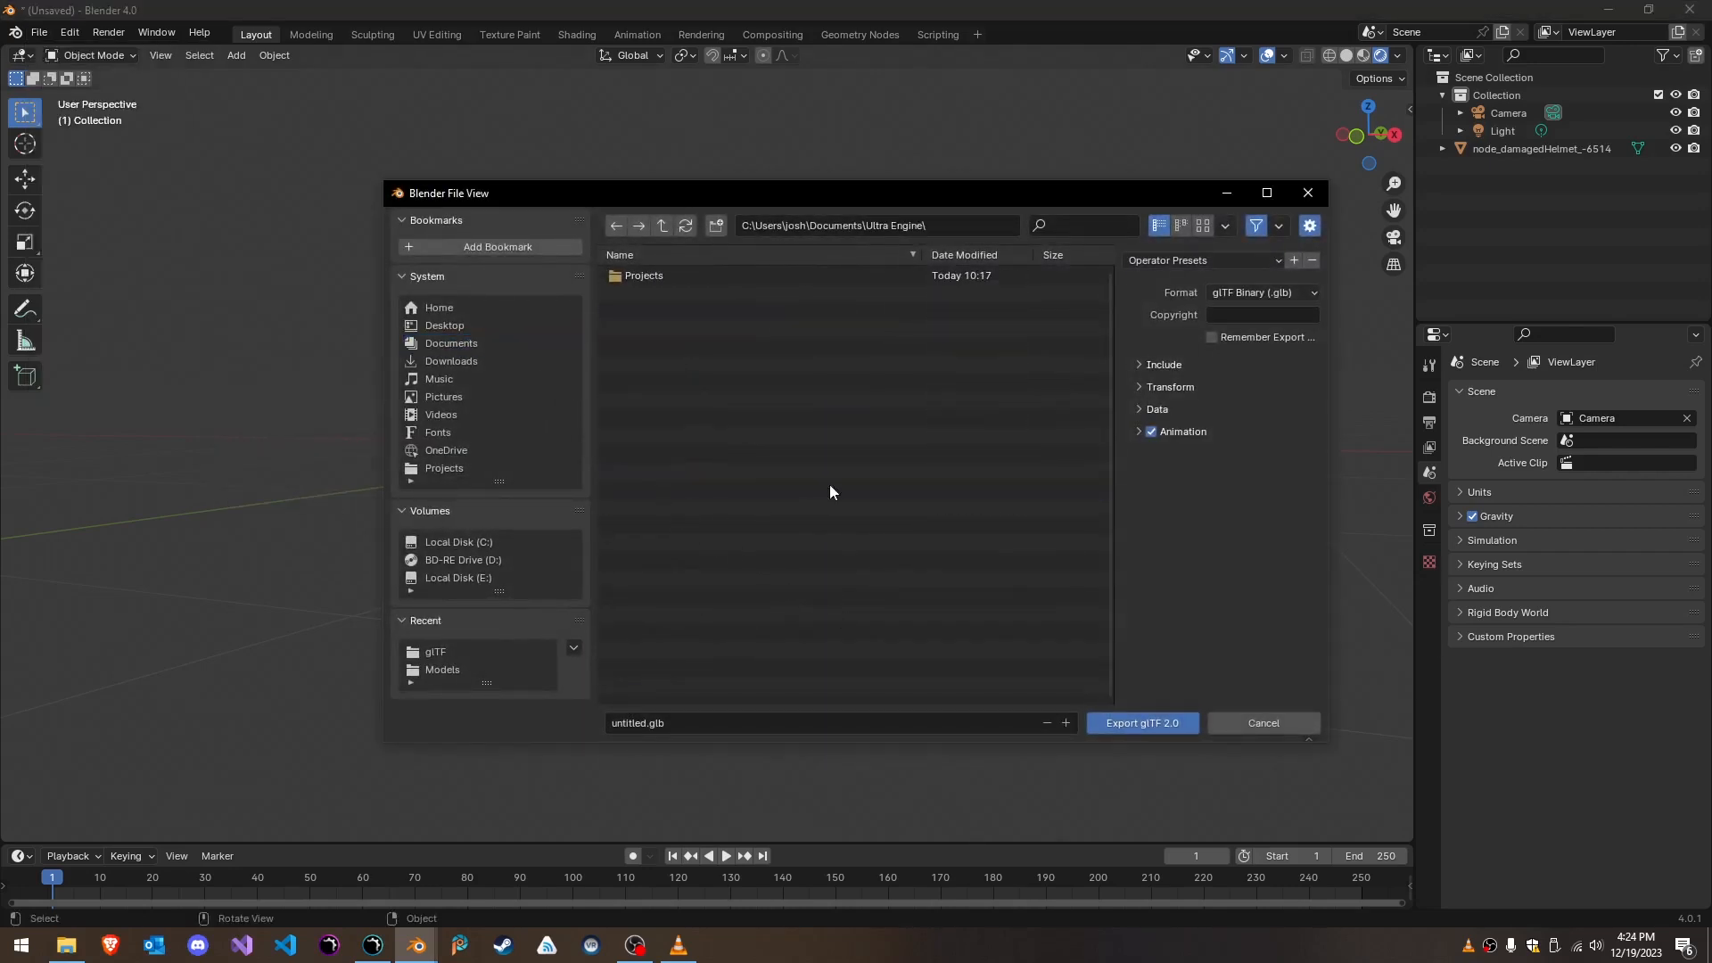
{"action": "double_click", "coordinate": [634, 275]}
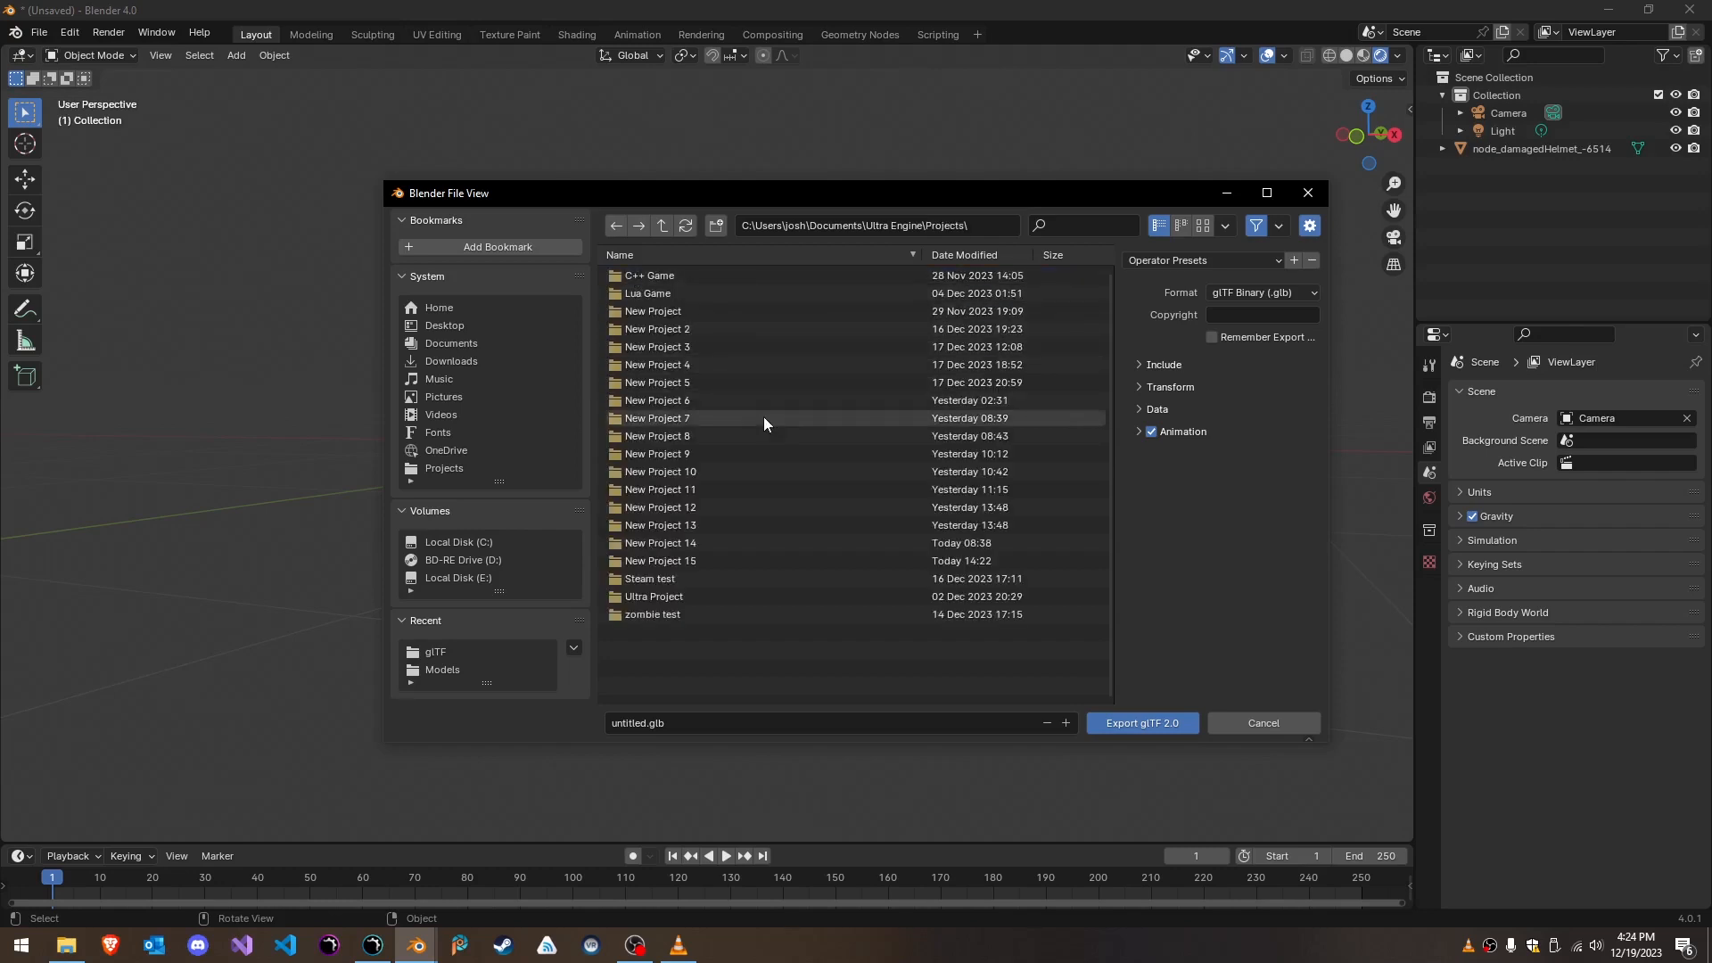
{"action": "double_click", "coordinate": [655, 559]}
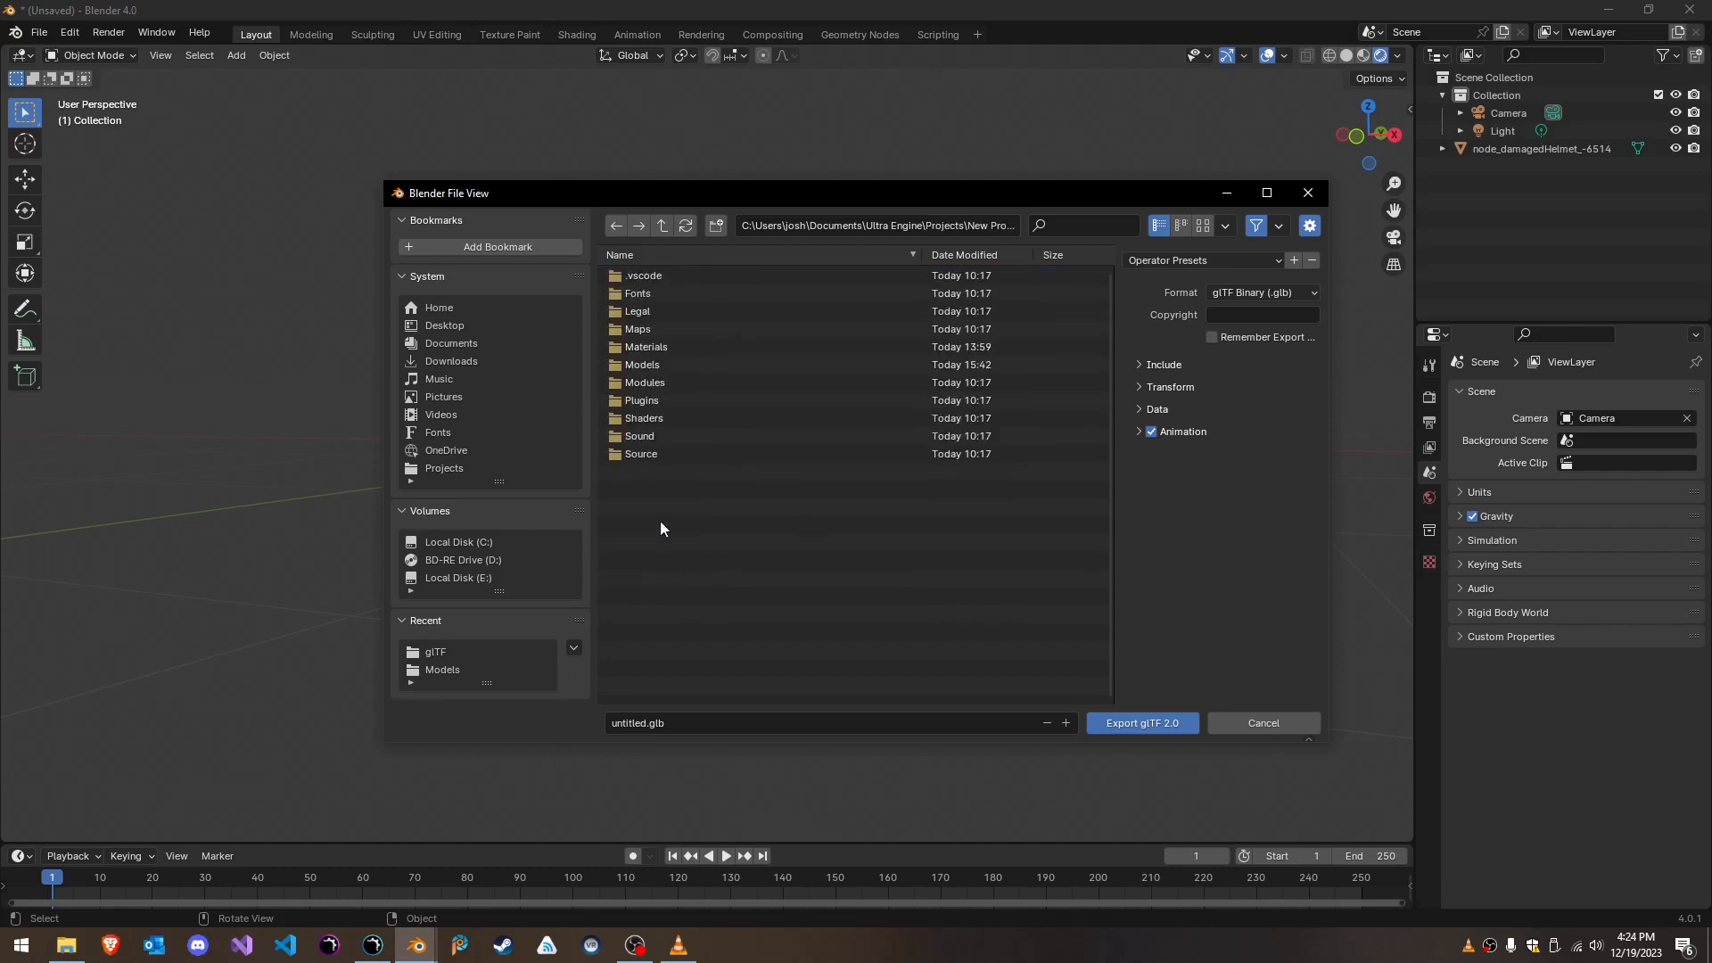
{"action": "double_click", "coordinate": [631, 365]}
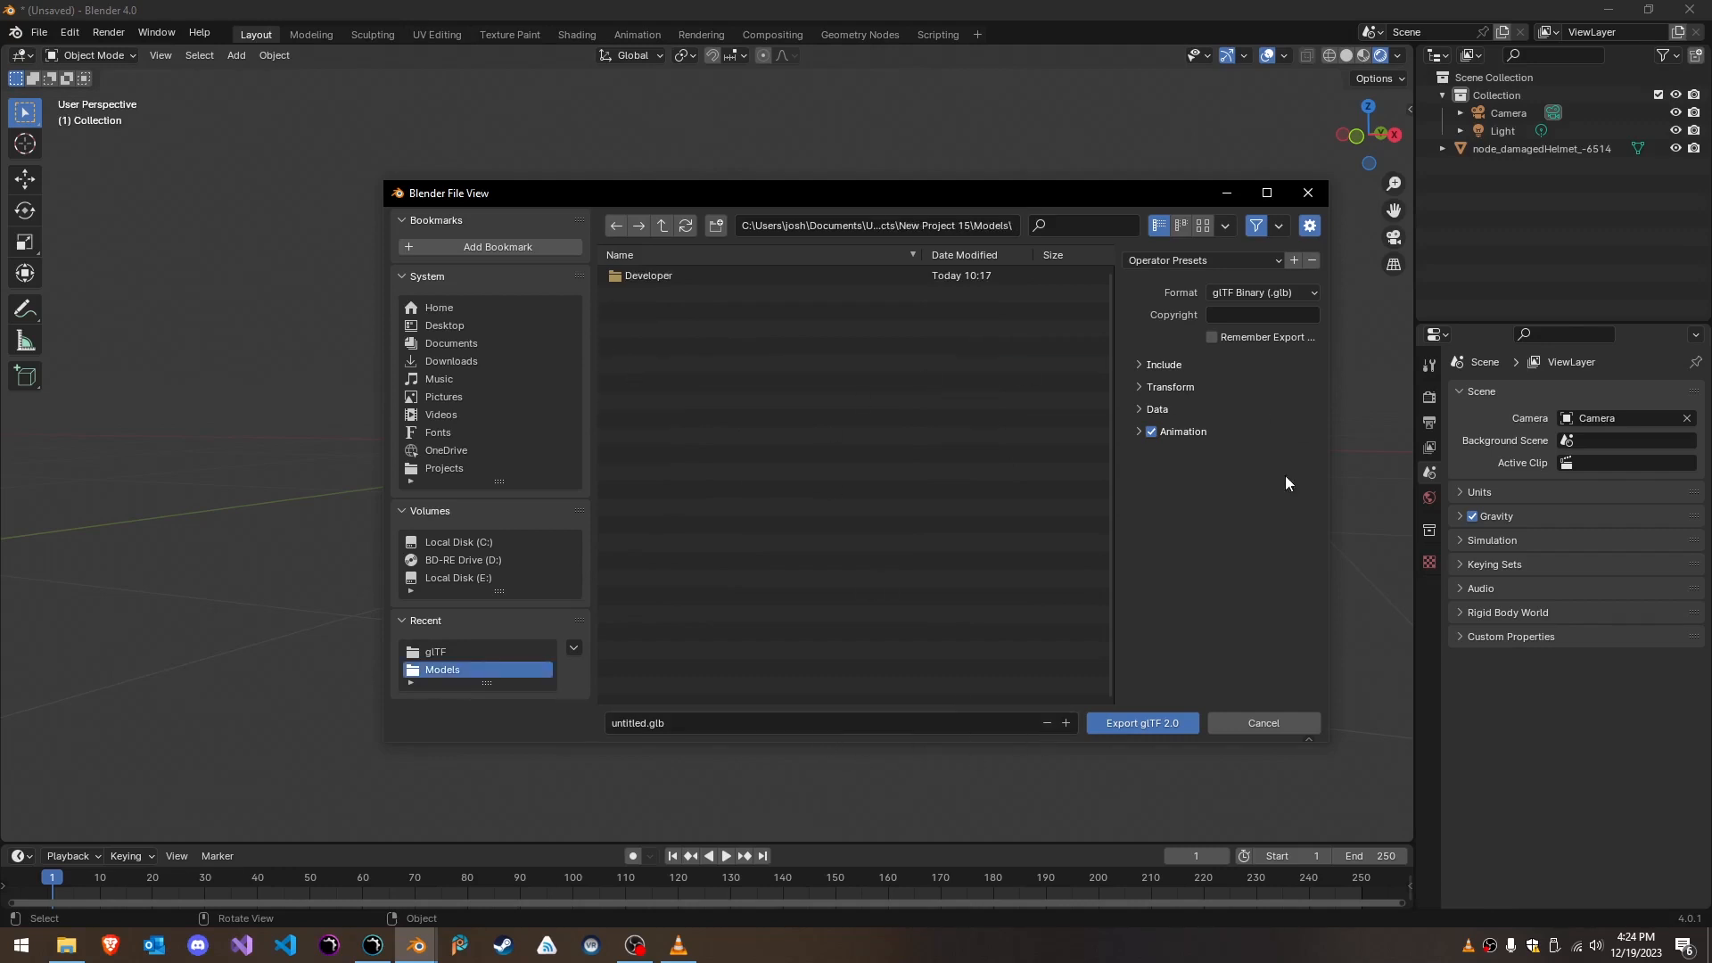
- Set the export format to glTF Separate (.gltf + .bin + textures) and export the model as untitled.gltf
{"action": "left_click", "coordinate": [1297, 294]}
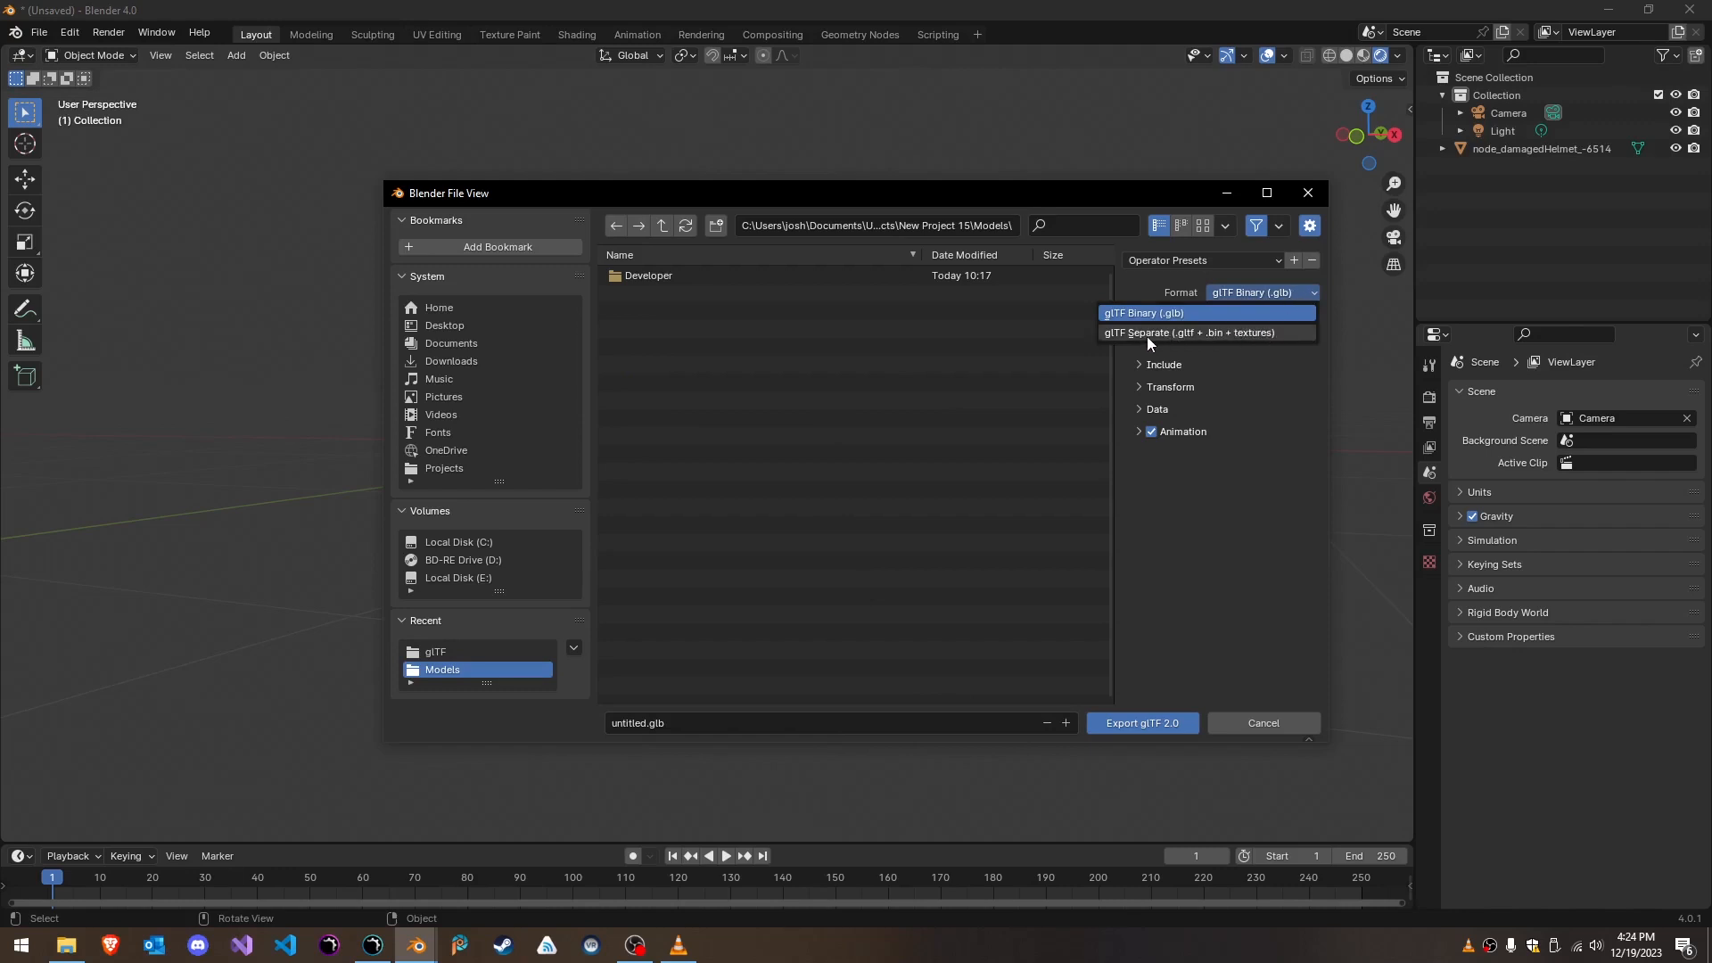
{"action": "left_click", "coordinate": [1279, 333]}
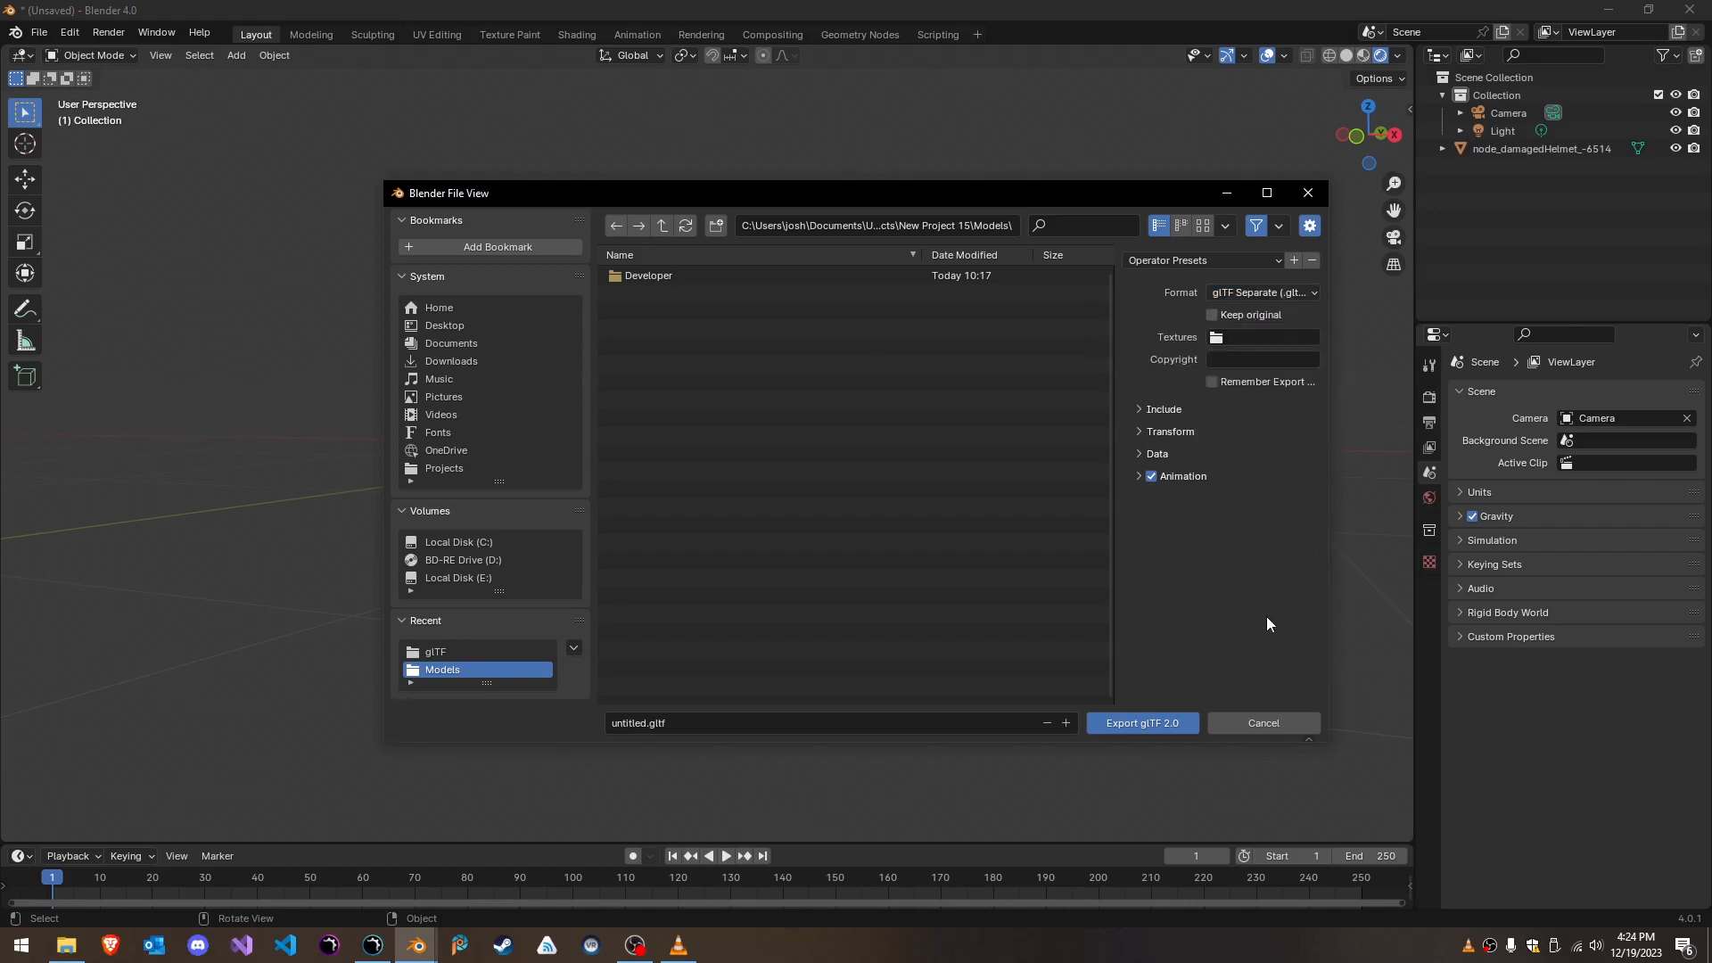
{"action": "left_click", "coordinate": [1161, 724]}
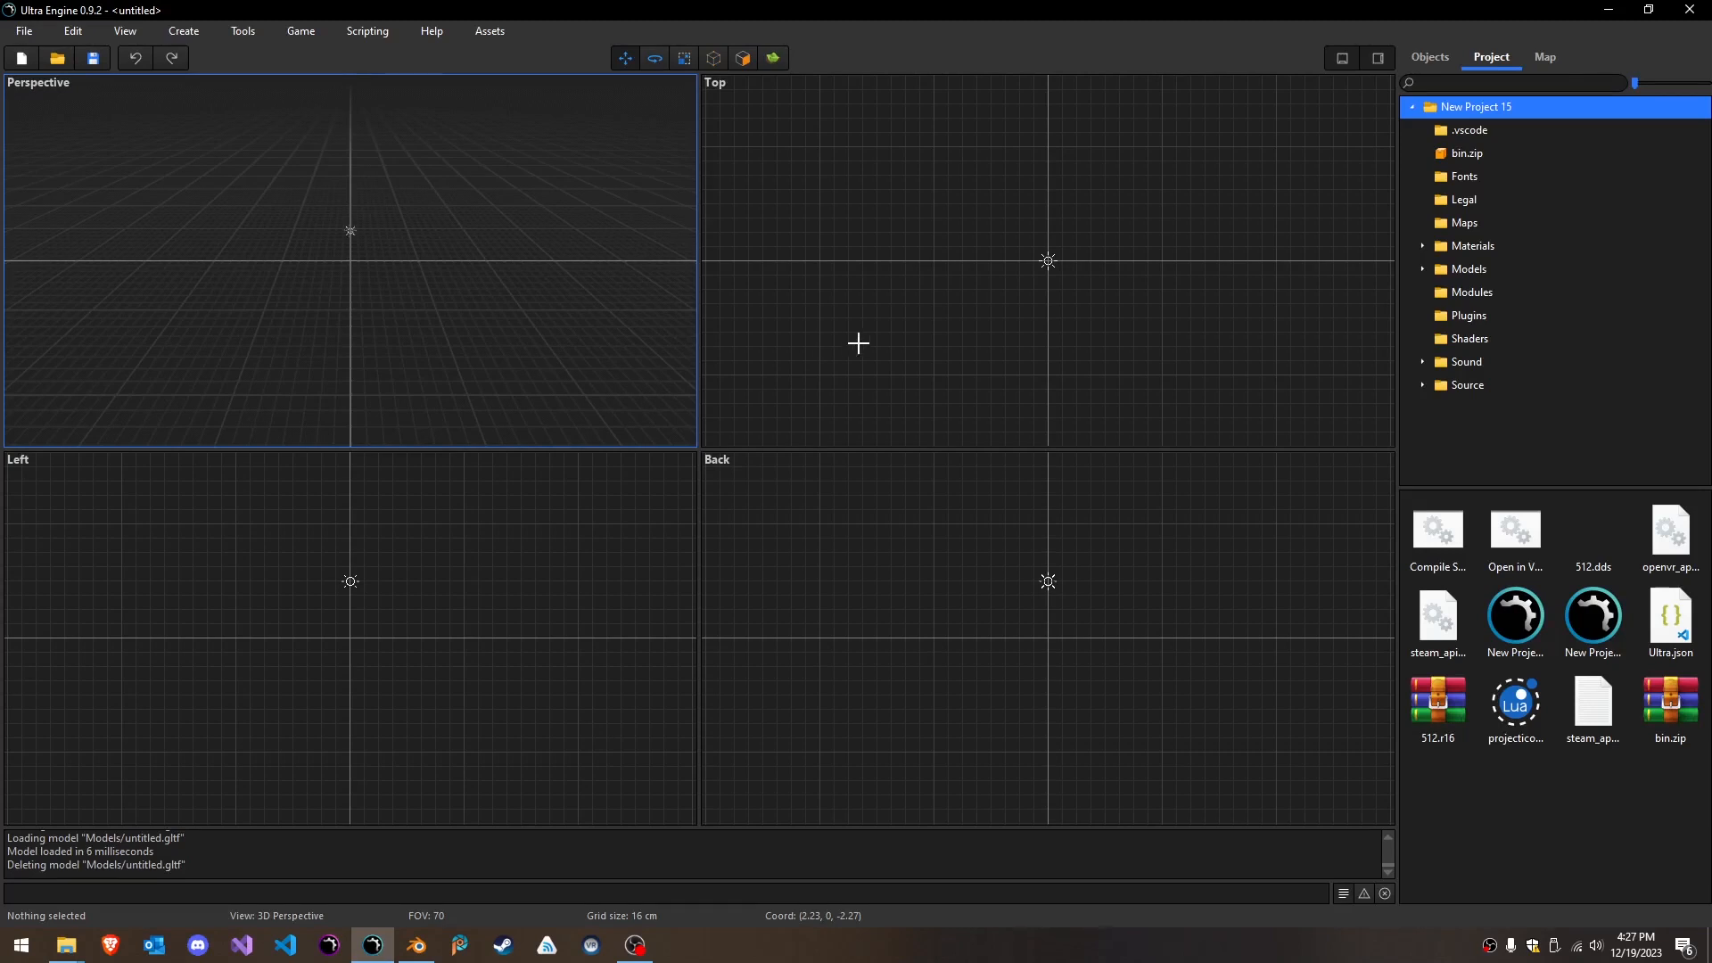
- Switch to Ultra Engine and open untitled.gltf from the project's Models folder in the model editor
{"action": "left_click", "coordinate": [1464, 273]}
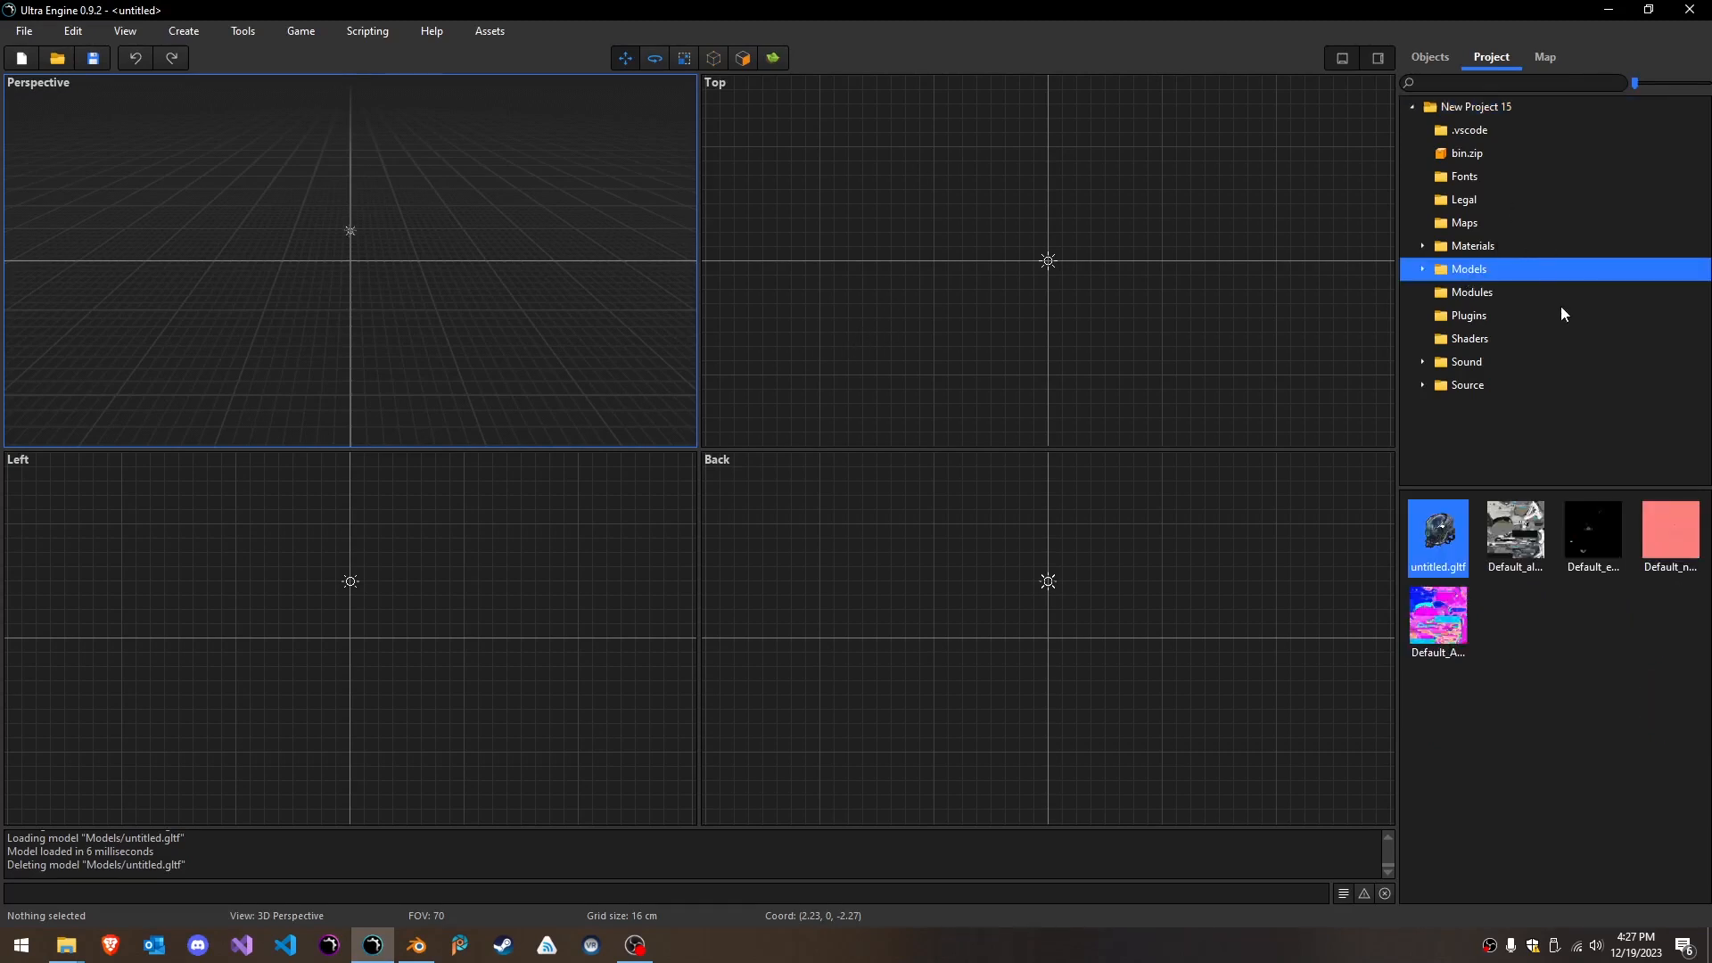
{"action": "mouse_move", "coordinate": [1446, 535]}
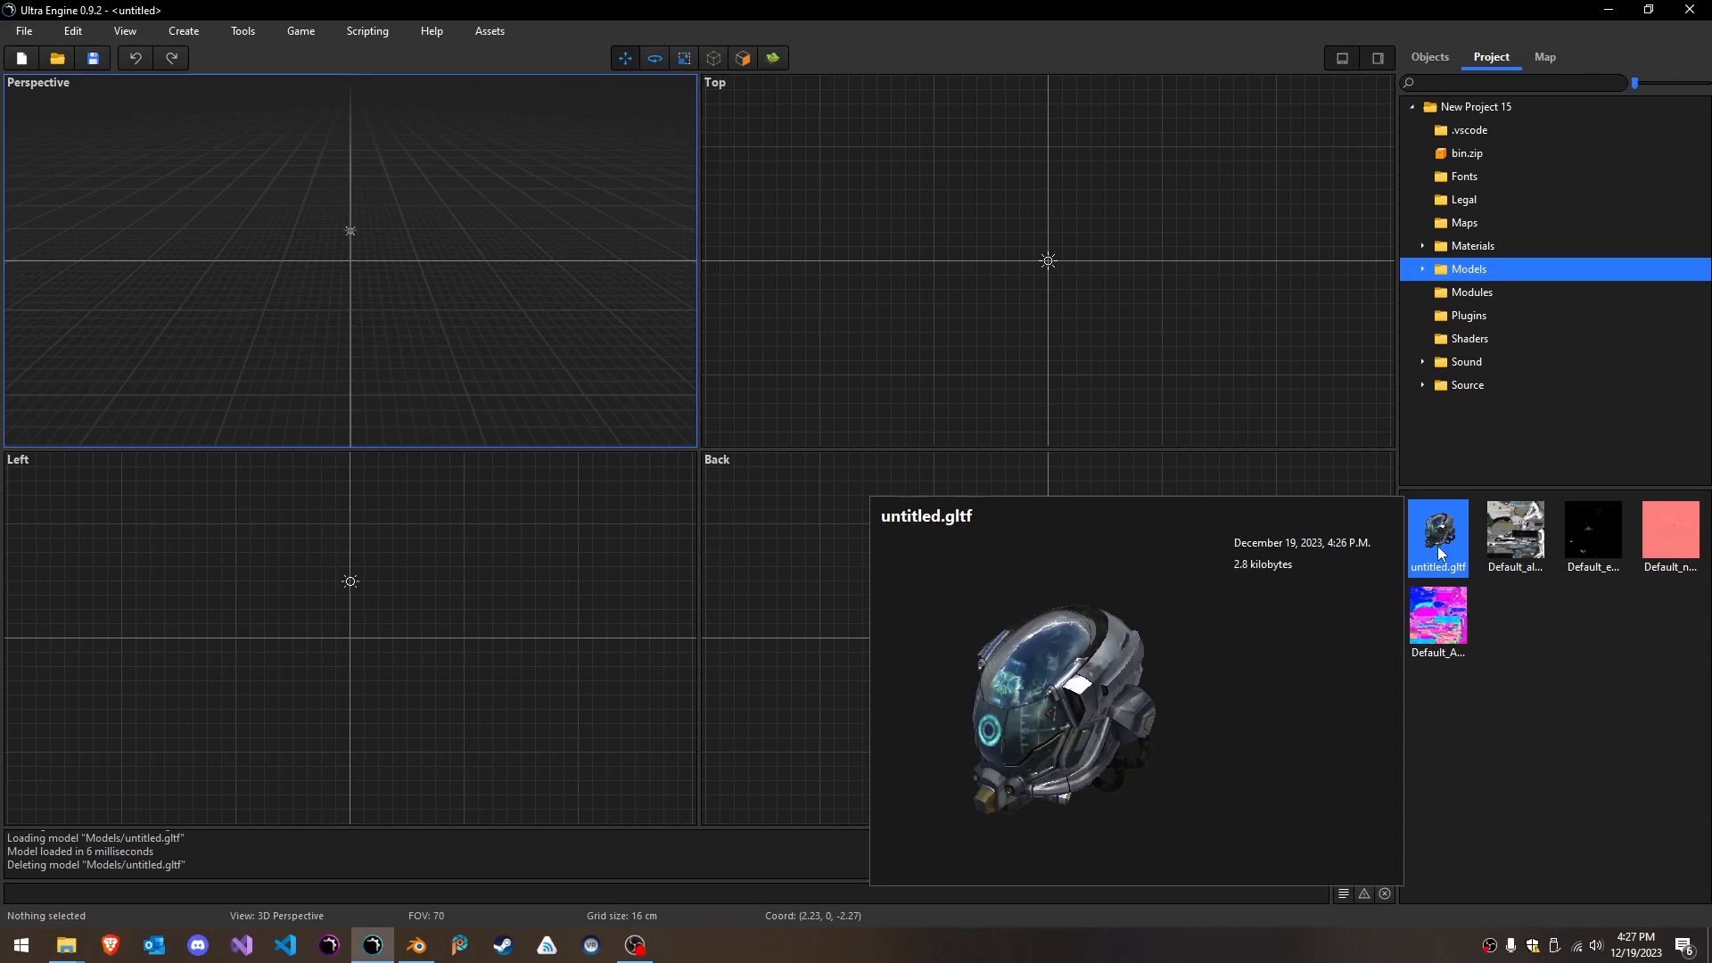
{"action": "double_click", "coordinate": [1439, 540]}
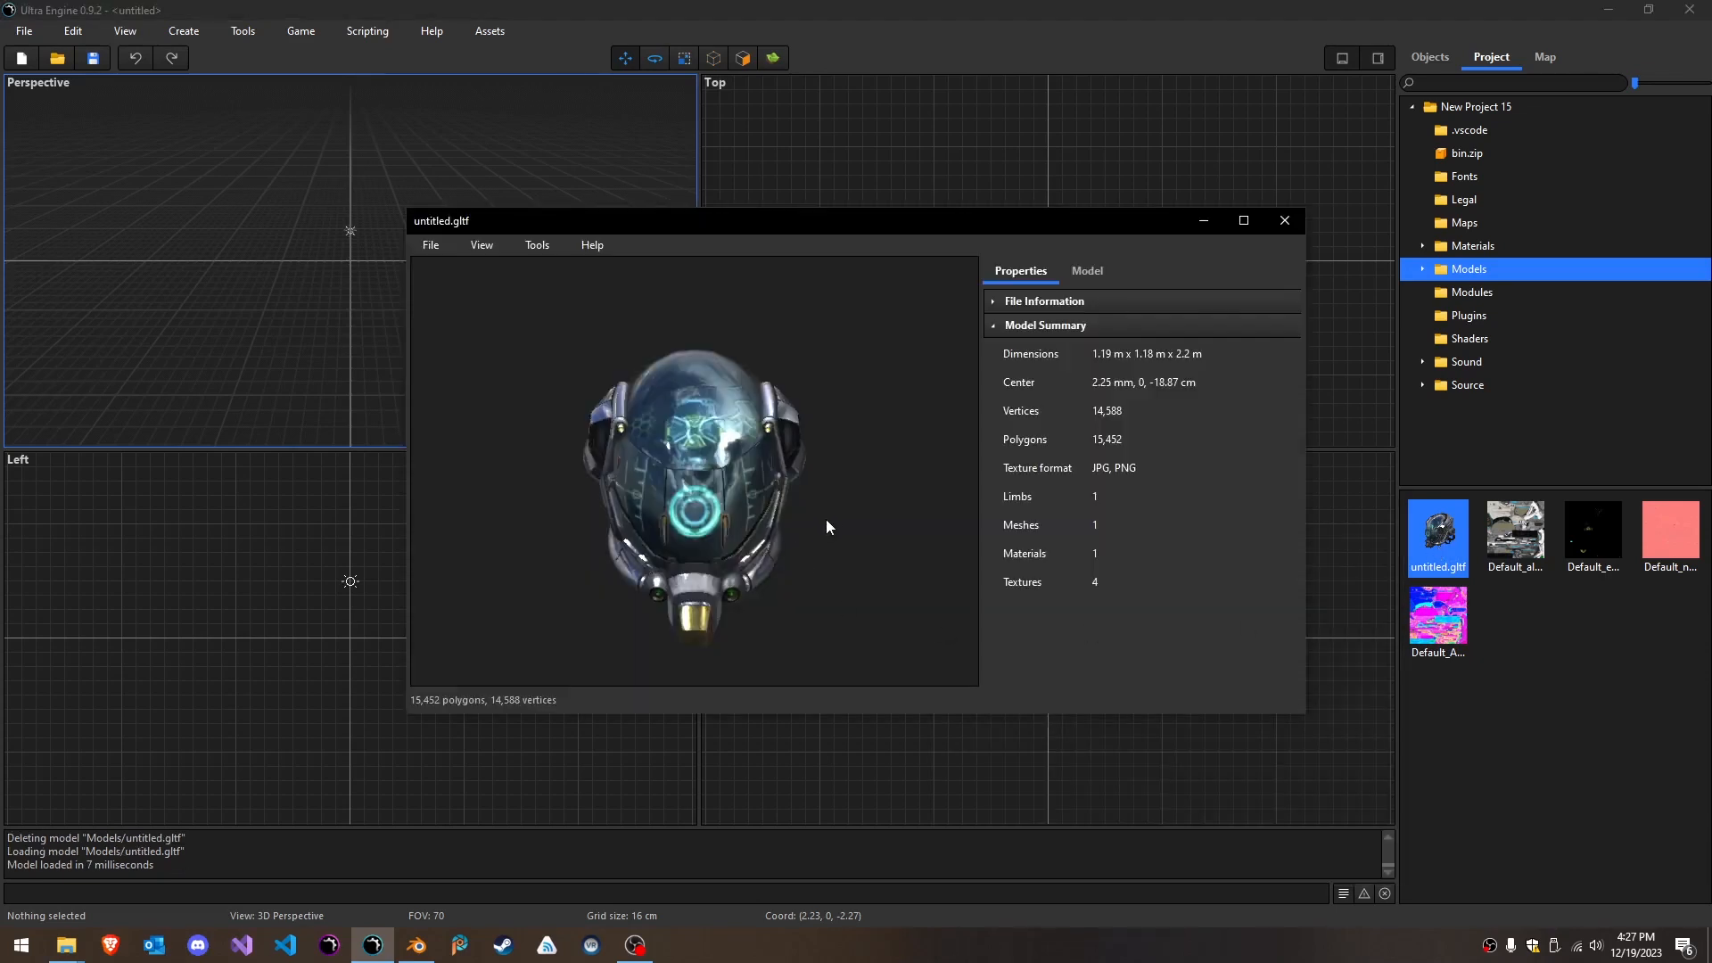
{"action": "right_click_drag", "start_coordinate": [806, 536], "coordinate": [938, 413]}
- Inspect the texture assignments of the helmet's Material_MR, including the choices for its diffuse texture
{"action": "left_click", "coordinate": [1086, 271]}
{"action": "double_click", "coordinate": [1029, 301]}
{"action": "left_click", "coordinate": [1051, 329]}
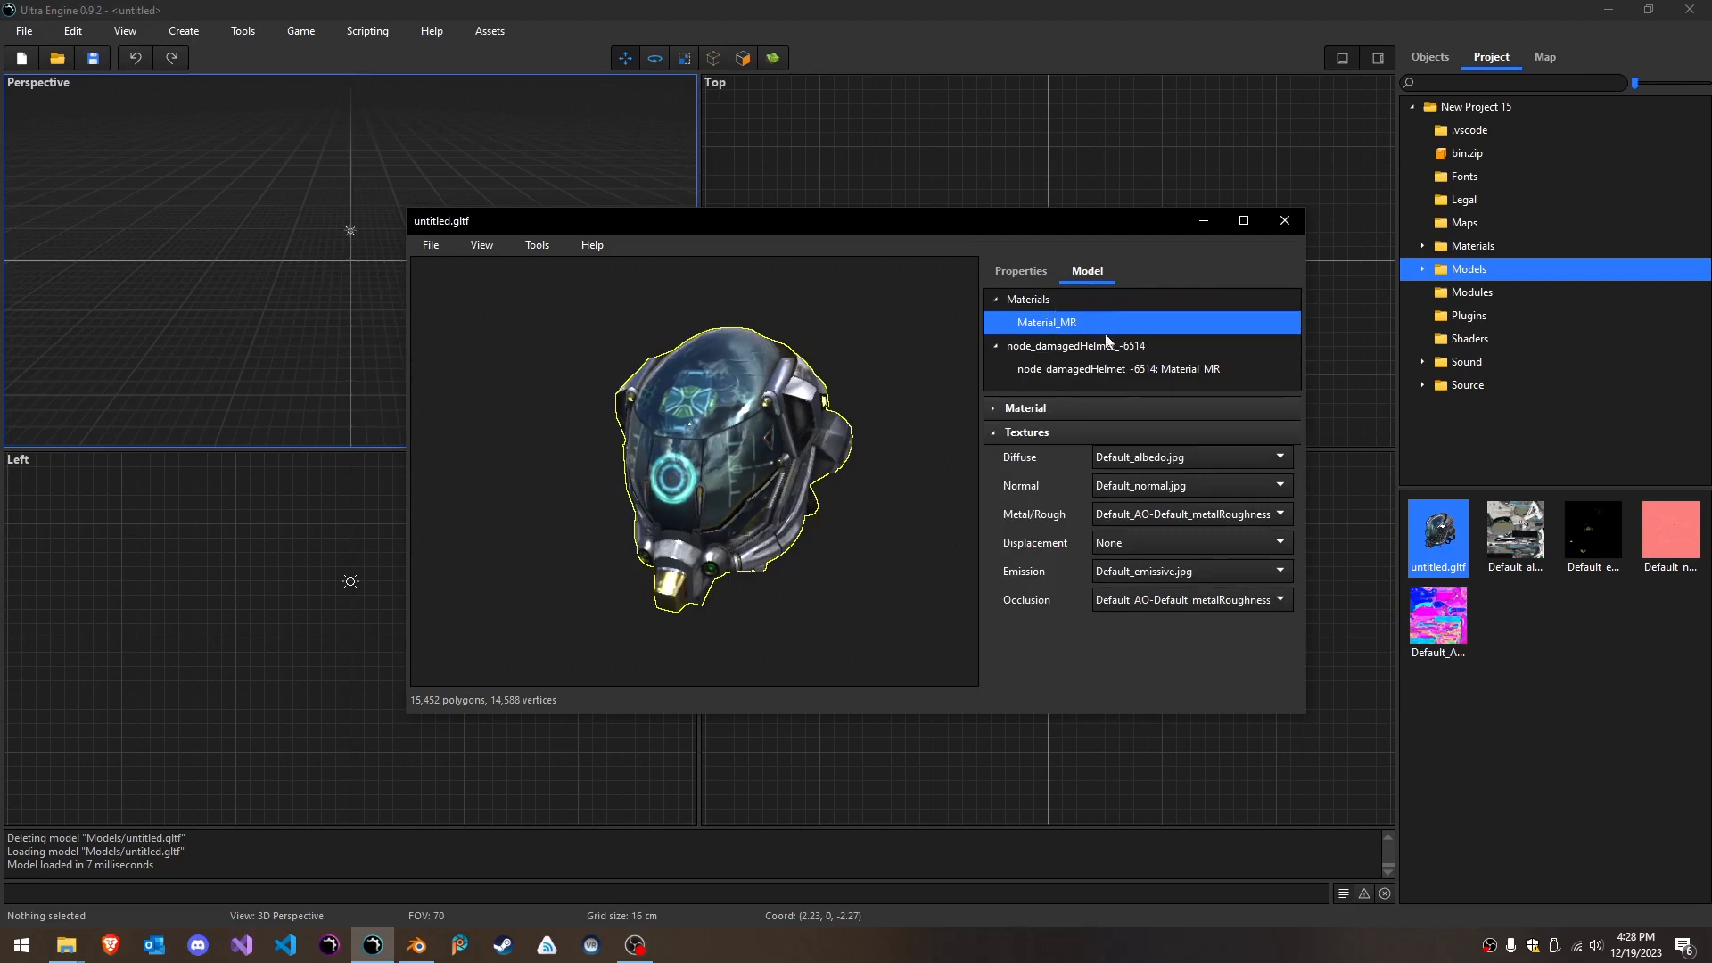
{"action": "left_click", "coordinate": [1222, 458]}
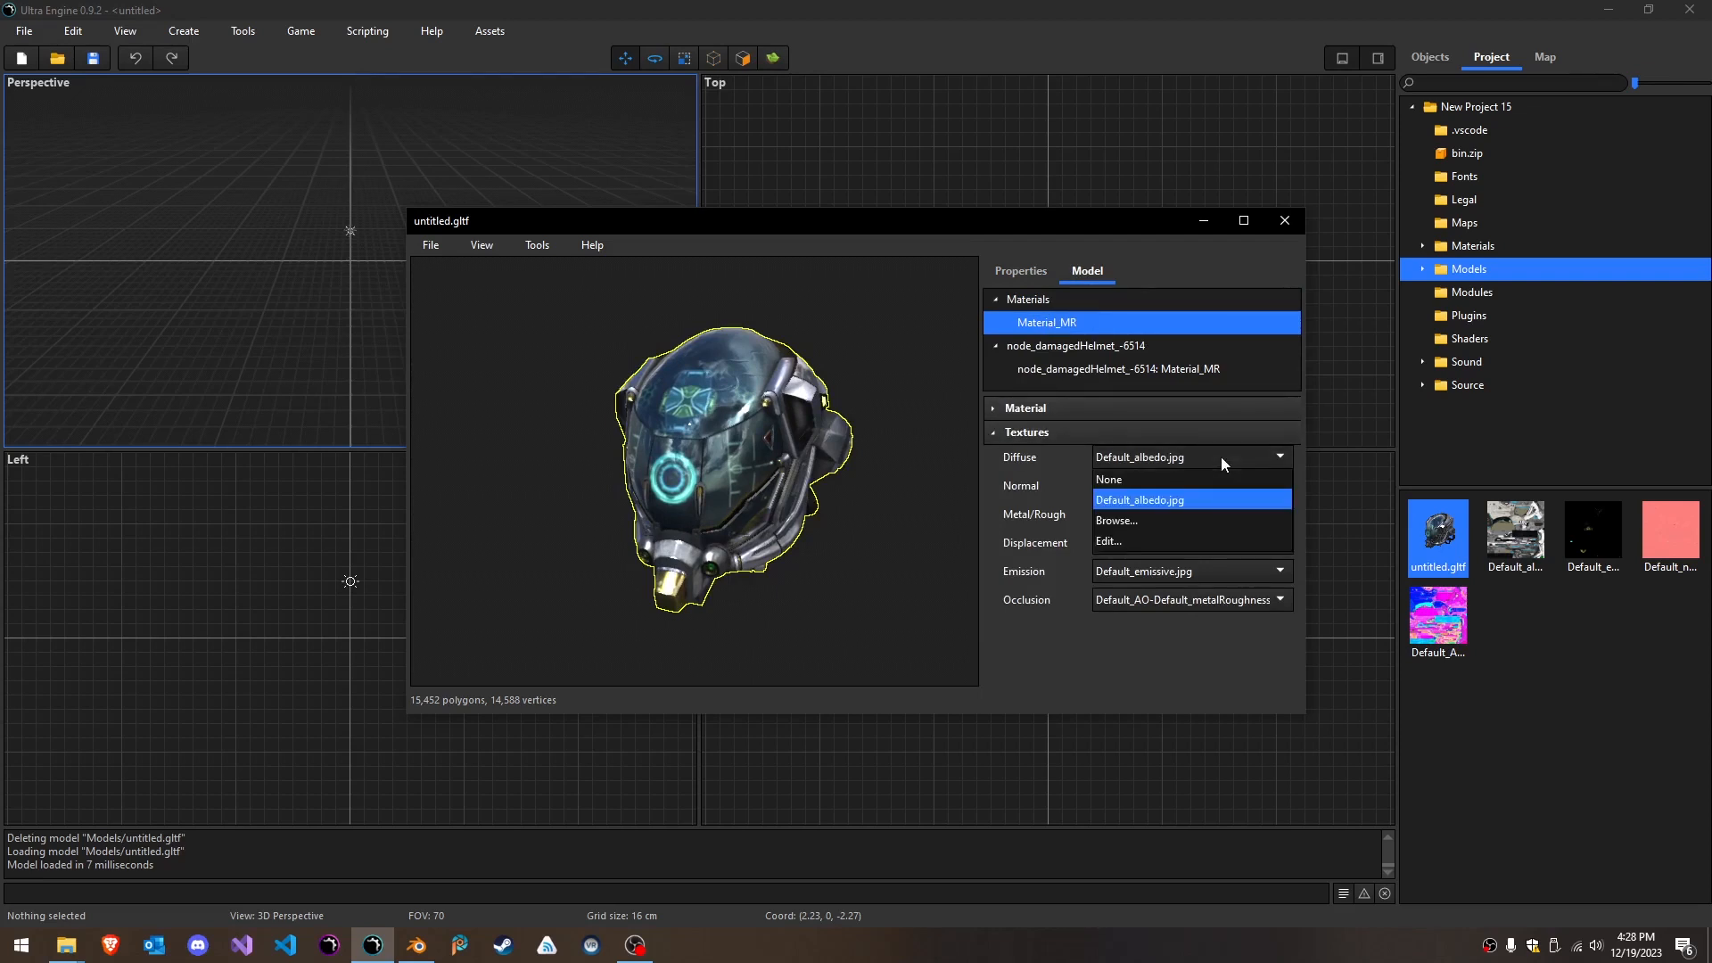
{"action": "left_click", "coordinate": [1220, 463]}
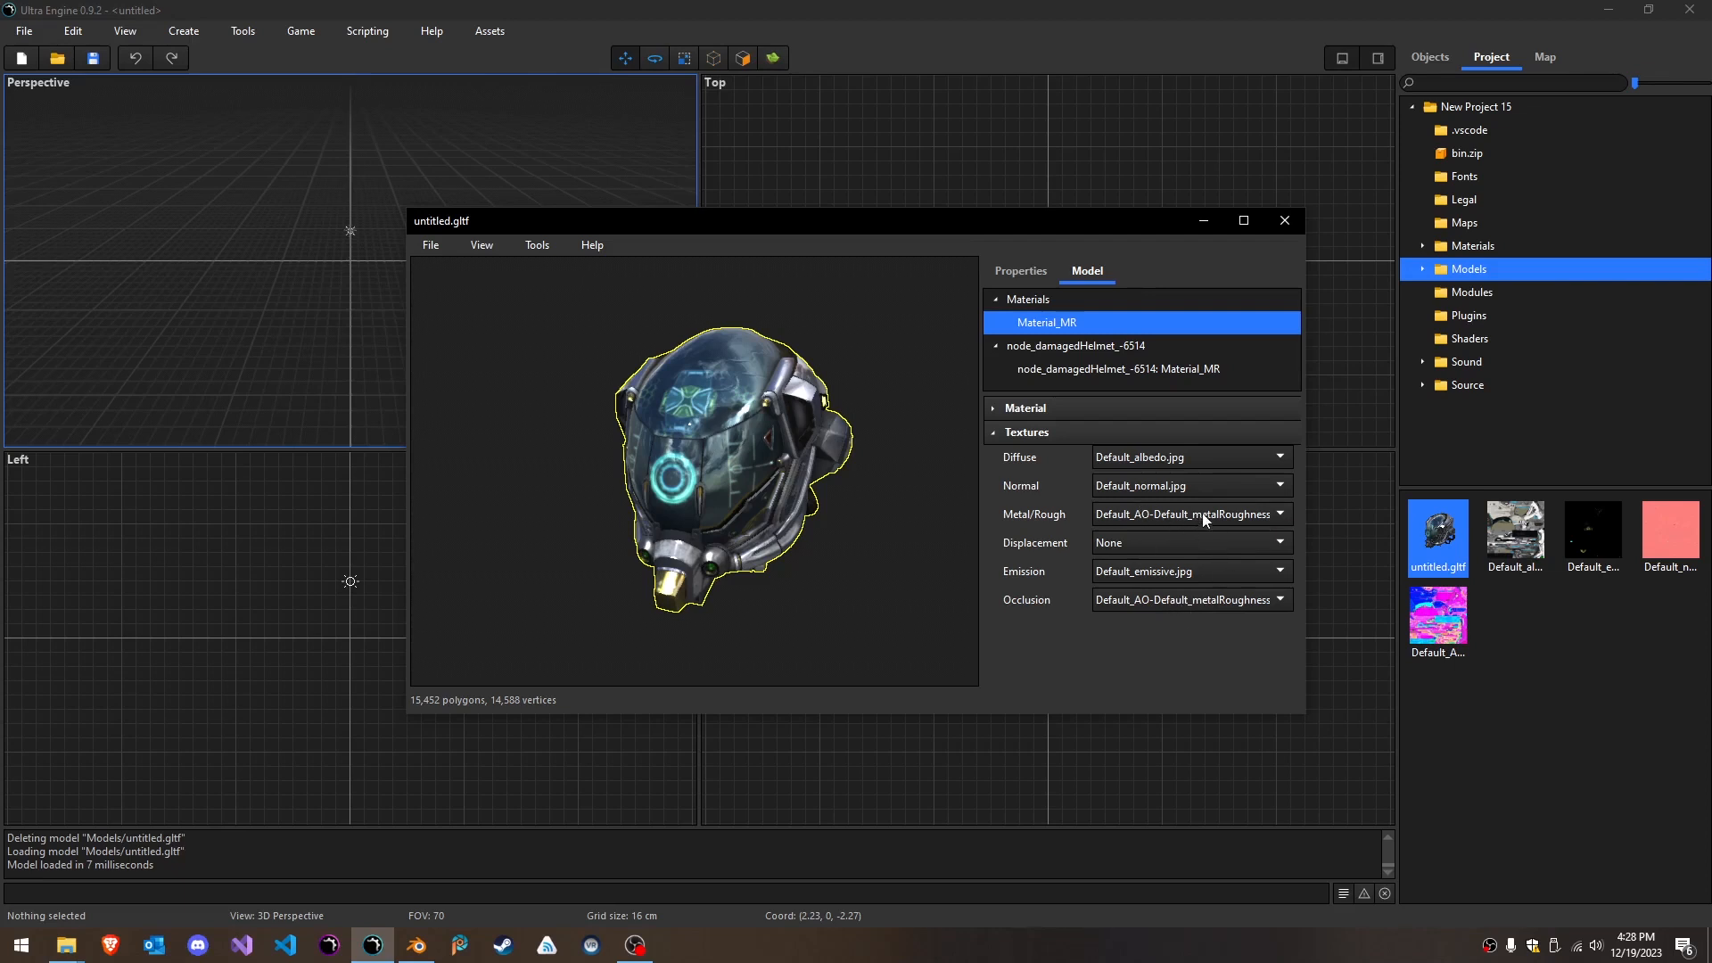
- Try a Box and then a Cylinder physics collider on the node_damagedHelmet_-6514 node
{"action": "left_click", "coordinate": [1047, 346]}
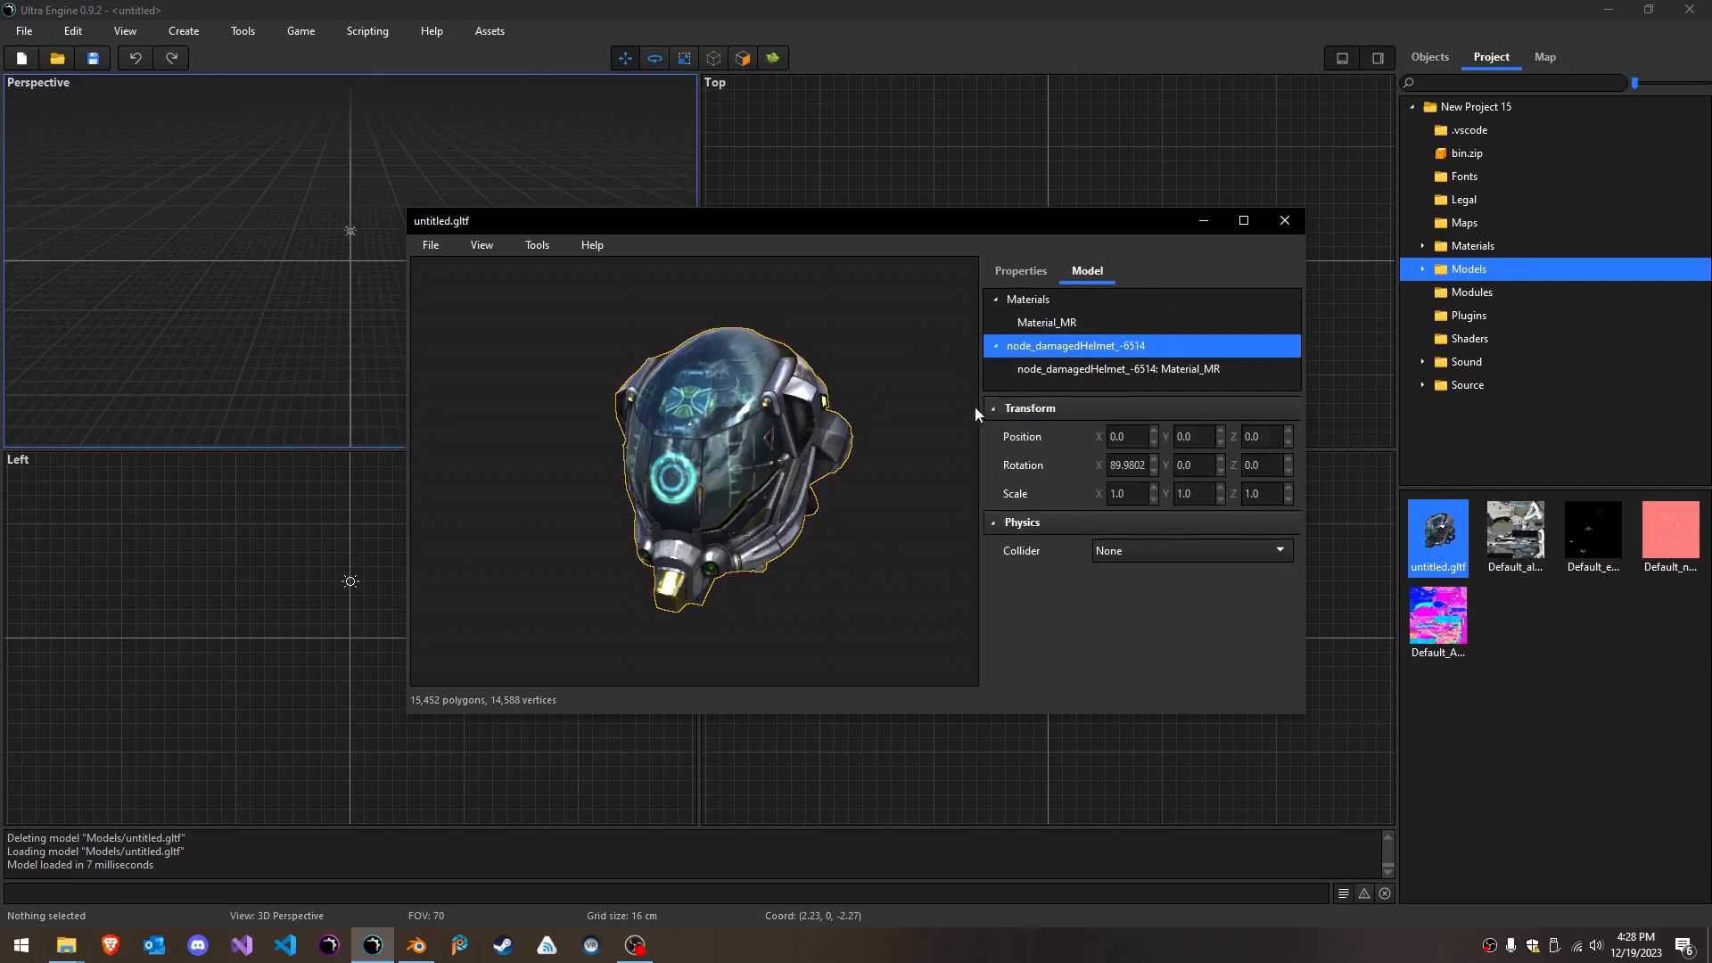
{"action": "mouse_move", "coordinate": [877, 513]}
{"action": "right_mouse_down"}
{"action": "mouse_move", "coordinate": [892, 513]}
{"action": "mouse_move", "coordinate": [878, 512]}
{"action": "right_mouse_up"}
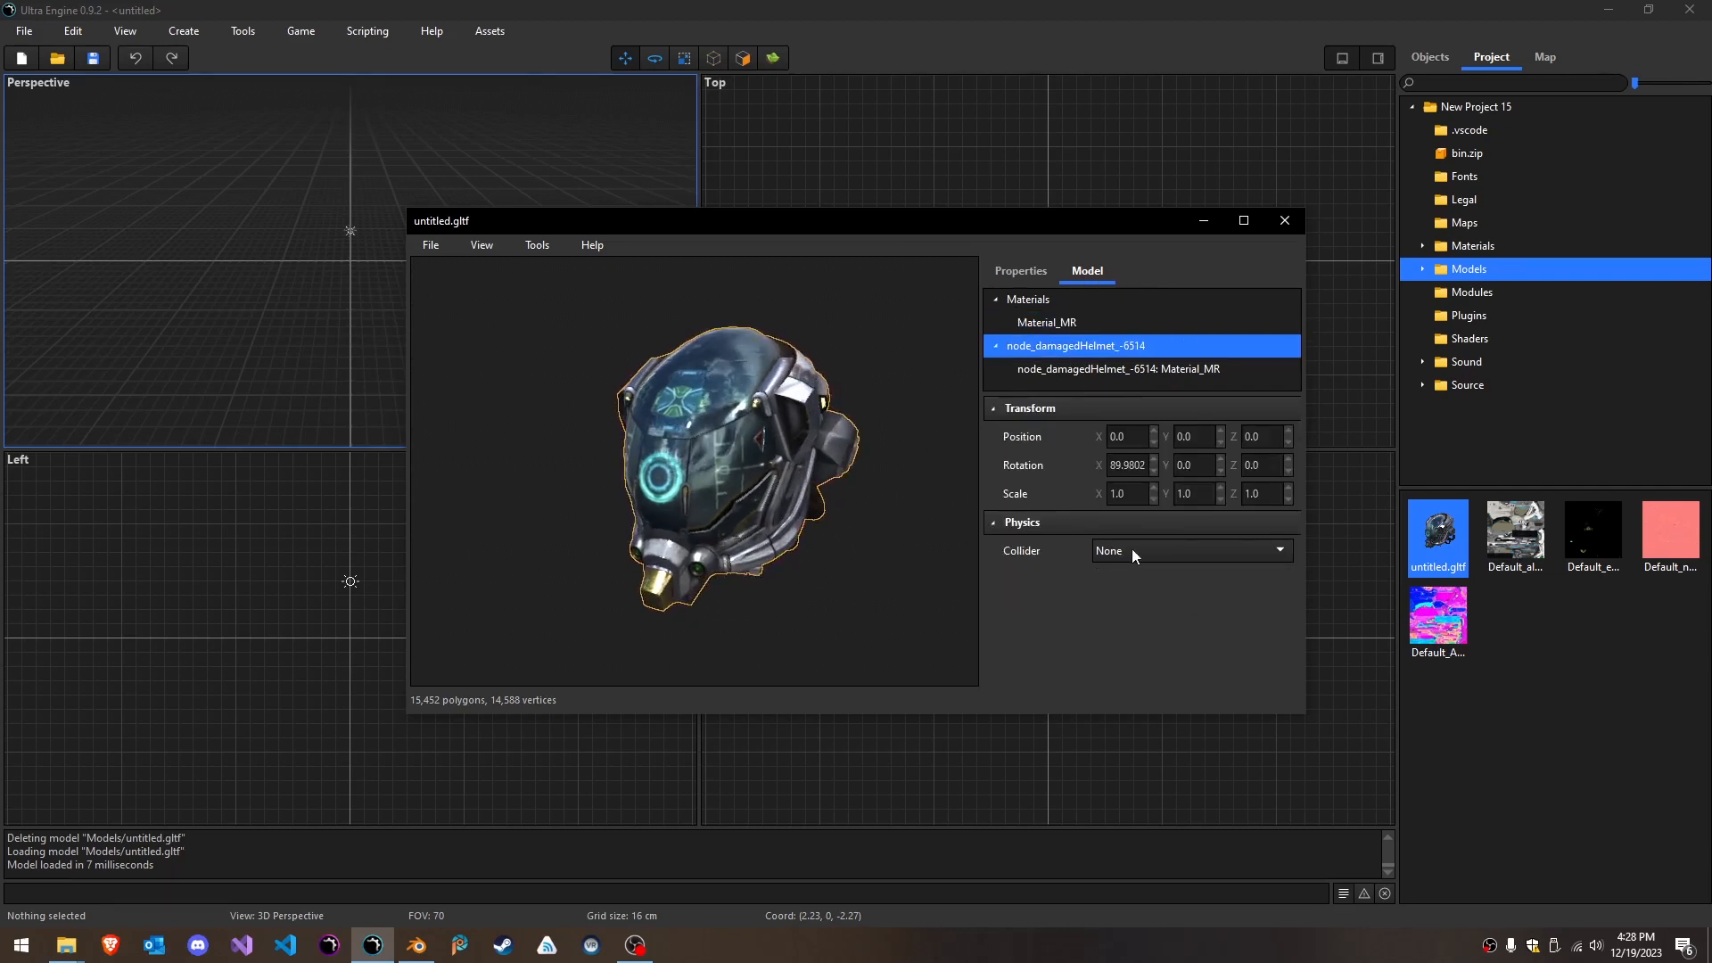
{"action": "left_click", "coordinate": [1174, 555]}
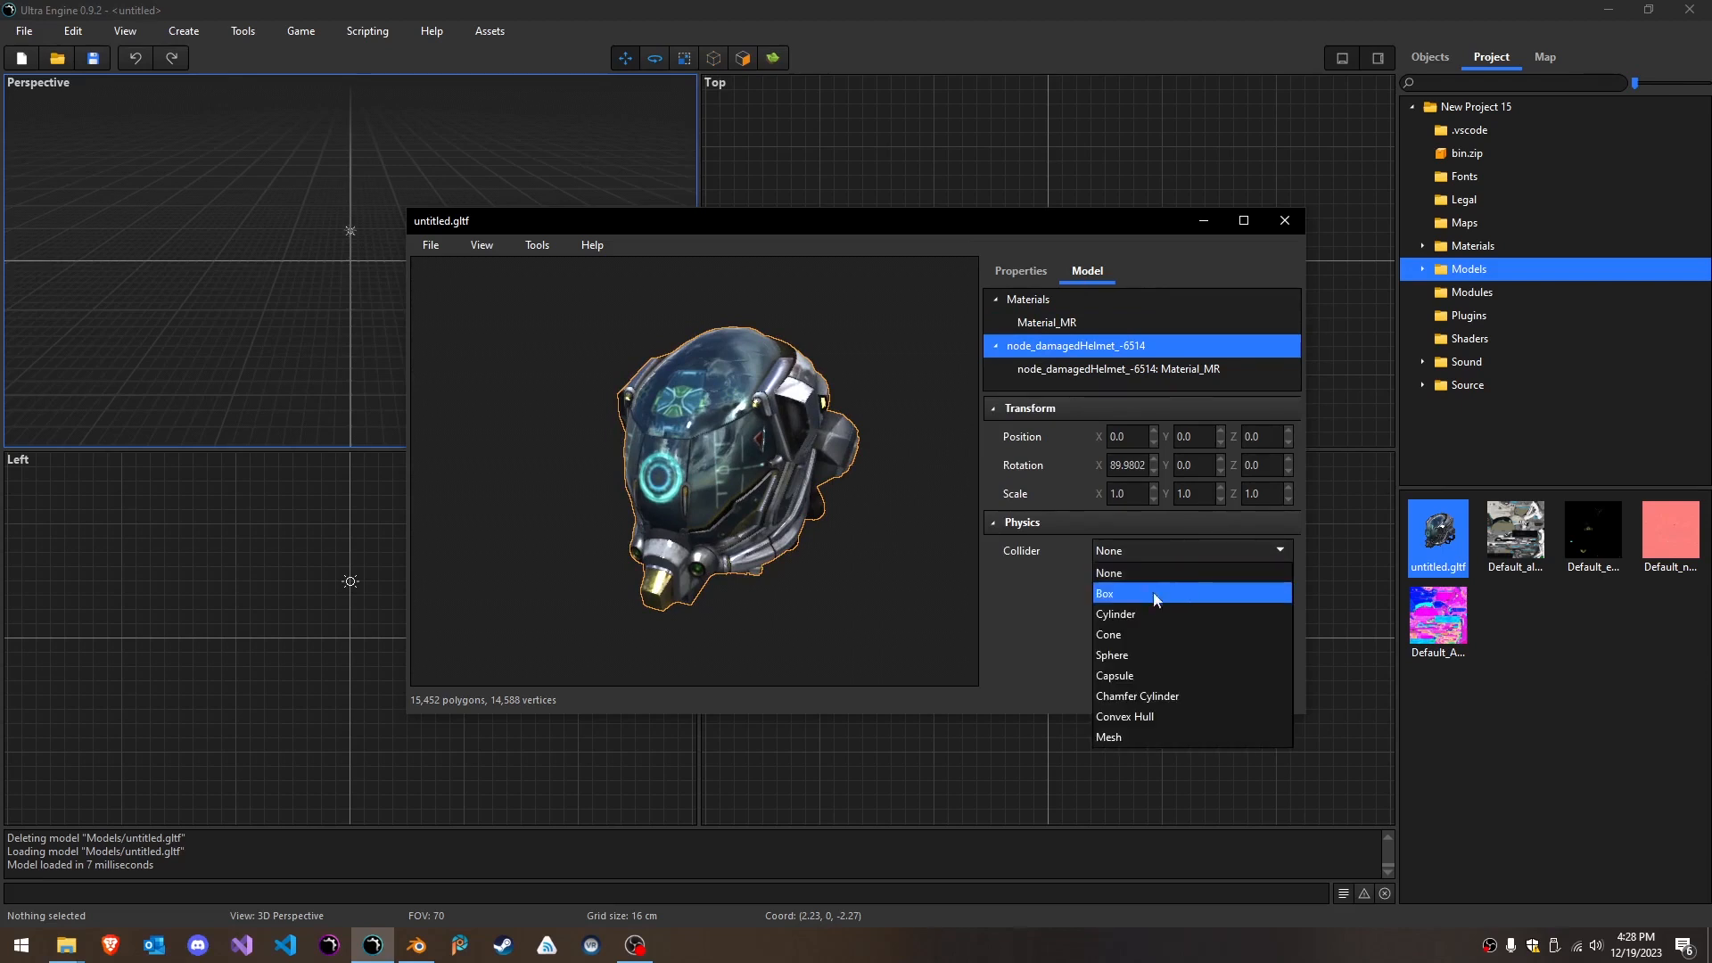
{"action": "left_click", "coordinate": [1163, 594]}
{"action": "mouse_move", "coordinate": [856, 535]}
{"action": "right_mouse_down"}
{"action": "mouse_move", "coordinate": [918, 537]}
{"action": "mouse_move", "coordinate": [727, 546]}
{"action": "mouse_move", "coordinate": [733, 571]}
{"action": "mouse_move", "coordinate": [774, 572]}
{"action": "right_mouse_up"}
{"action": "left_click", "coordinate": [1145, 552]}
{"action": "left_click", "coordinate": [1149, 613]}
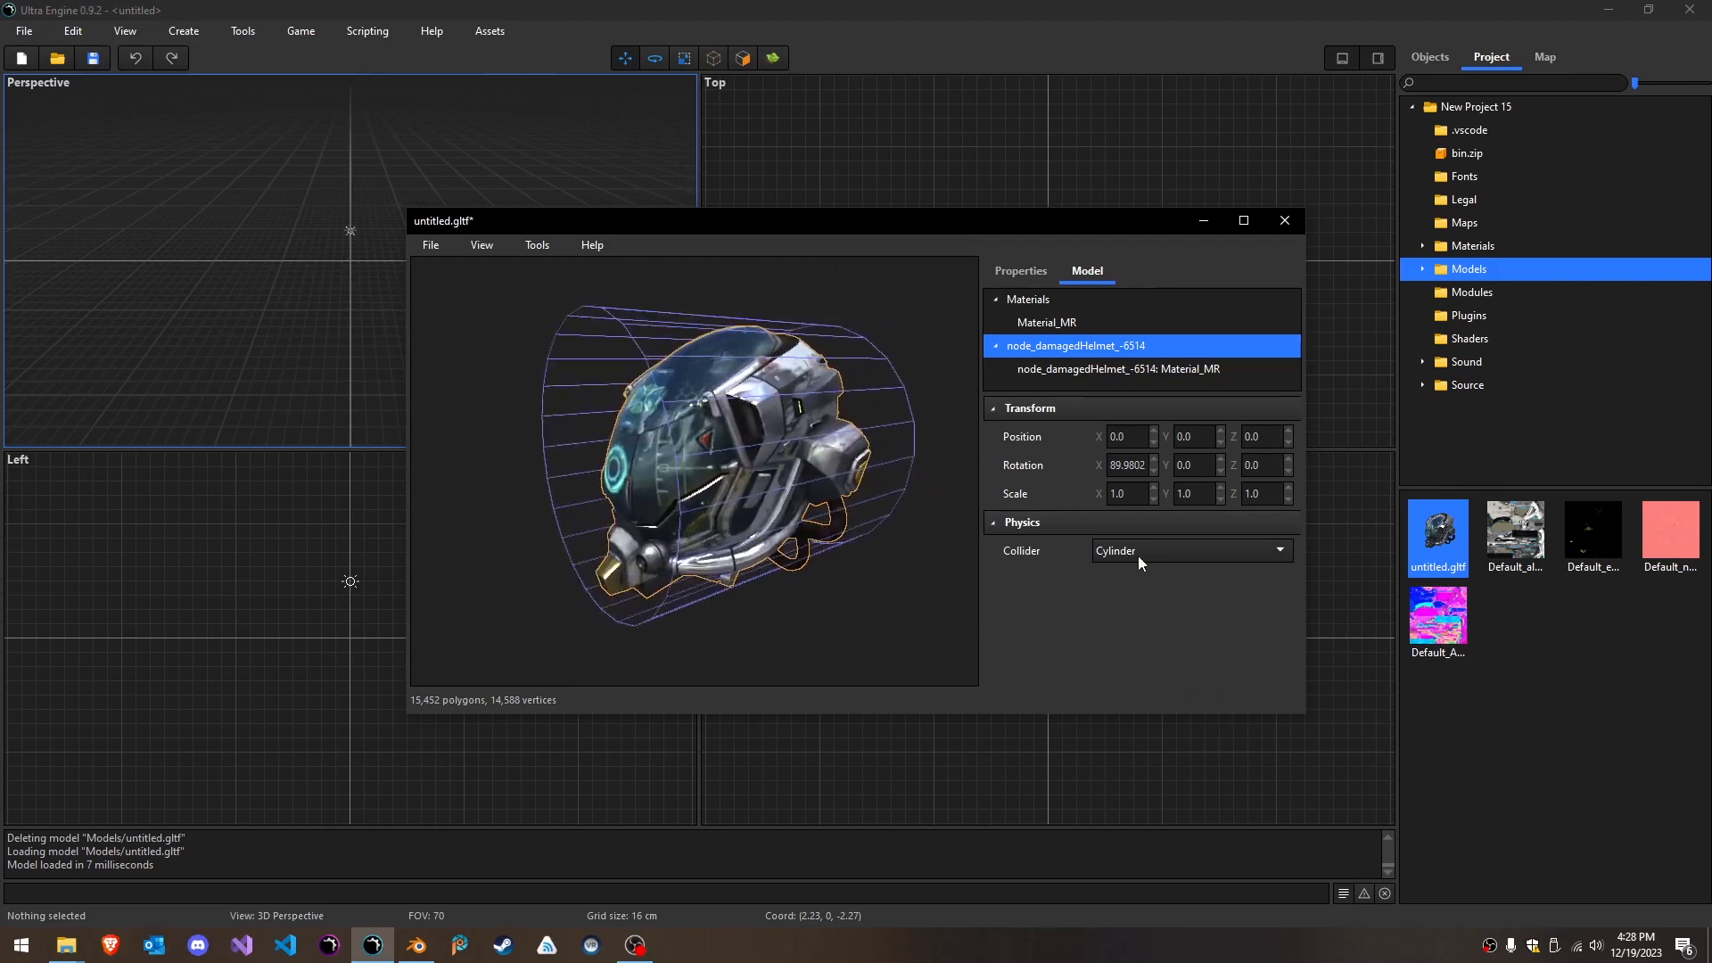
- Change the helmet node's collider to Convex Hull and inspect the hull from behind the model
{"action": "left_click", "coordinate": [1135, 553]}
{"action": "left_click", "coordinate": [1141, 716]}
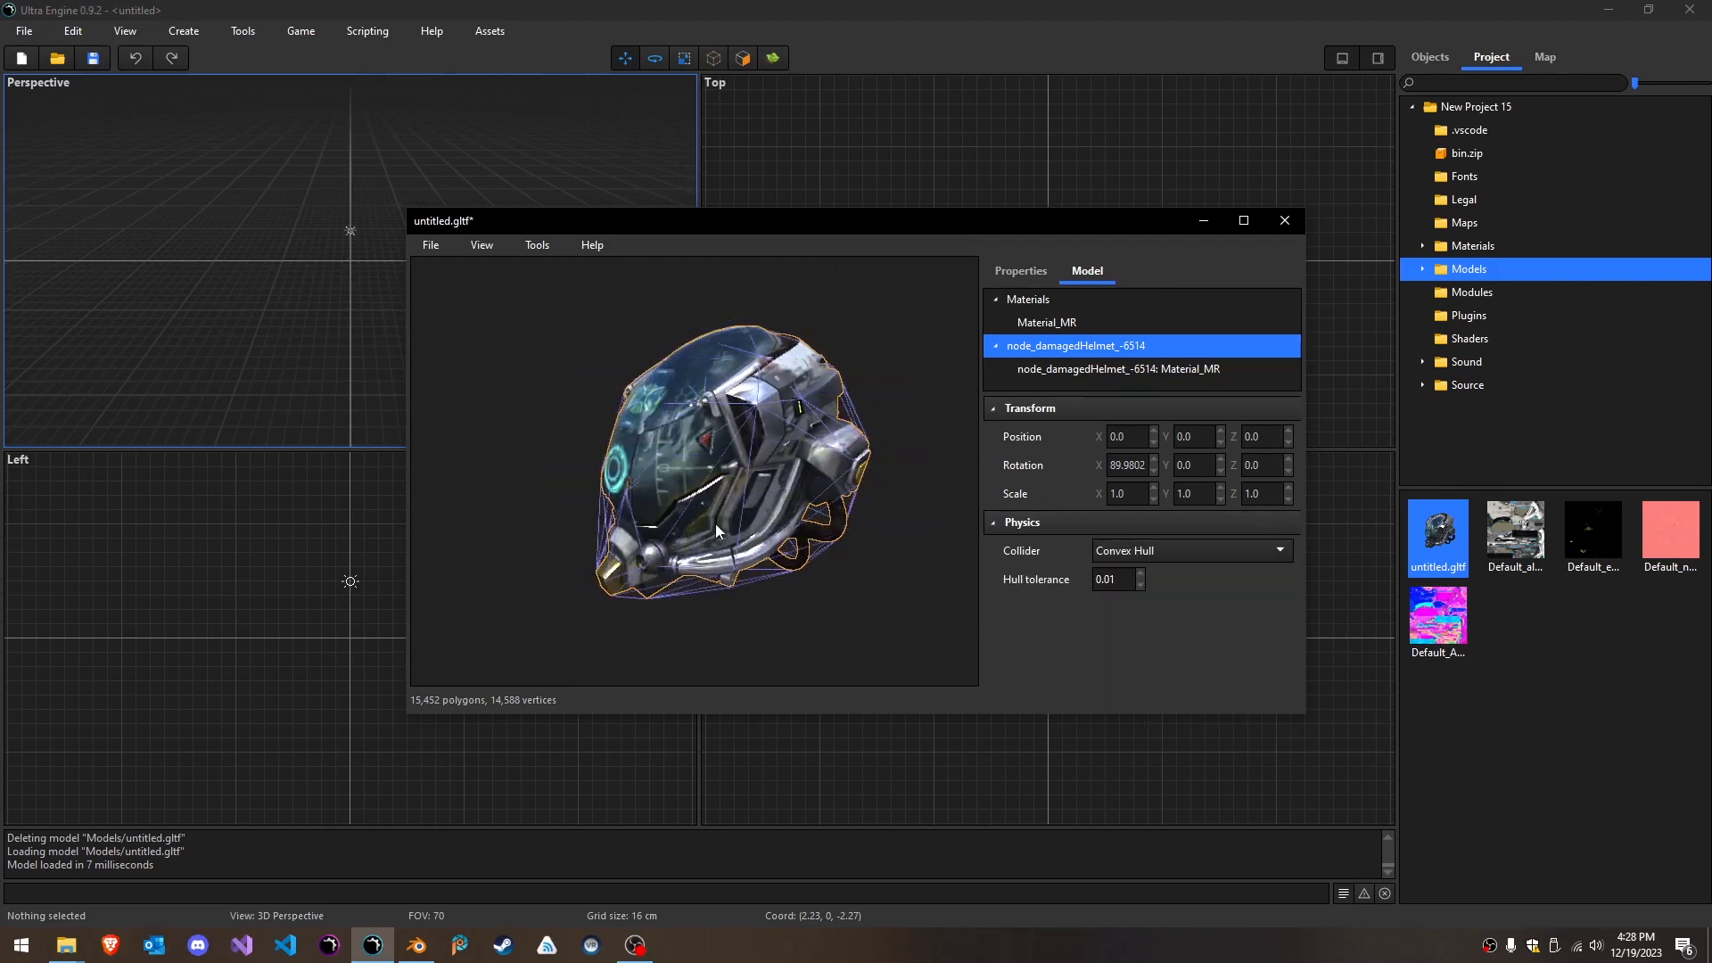
{"action": "mouse_move", "coordinate": [870, 536]}
{"action": "right_mouse_down"}
{"action": "mouse_move", "coordinate": [629, 544]}
{"action": "mouse_move", "coordinate": [865, 533]}
{"action": "right_mouse_up"}
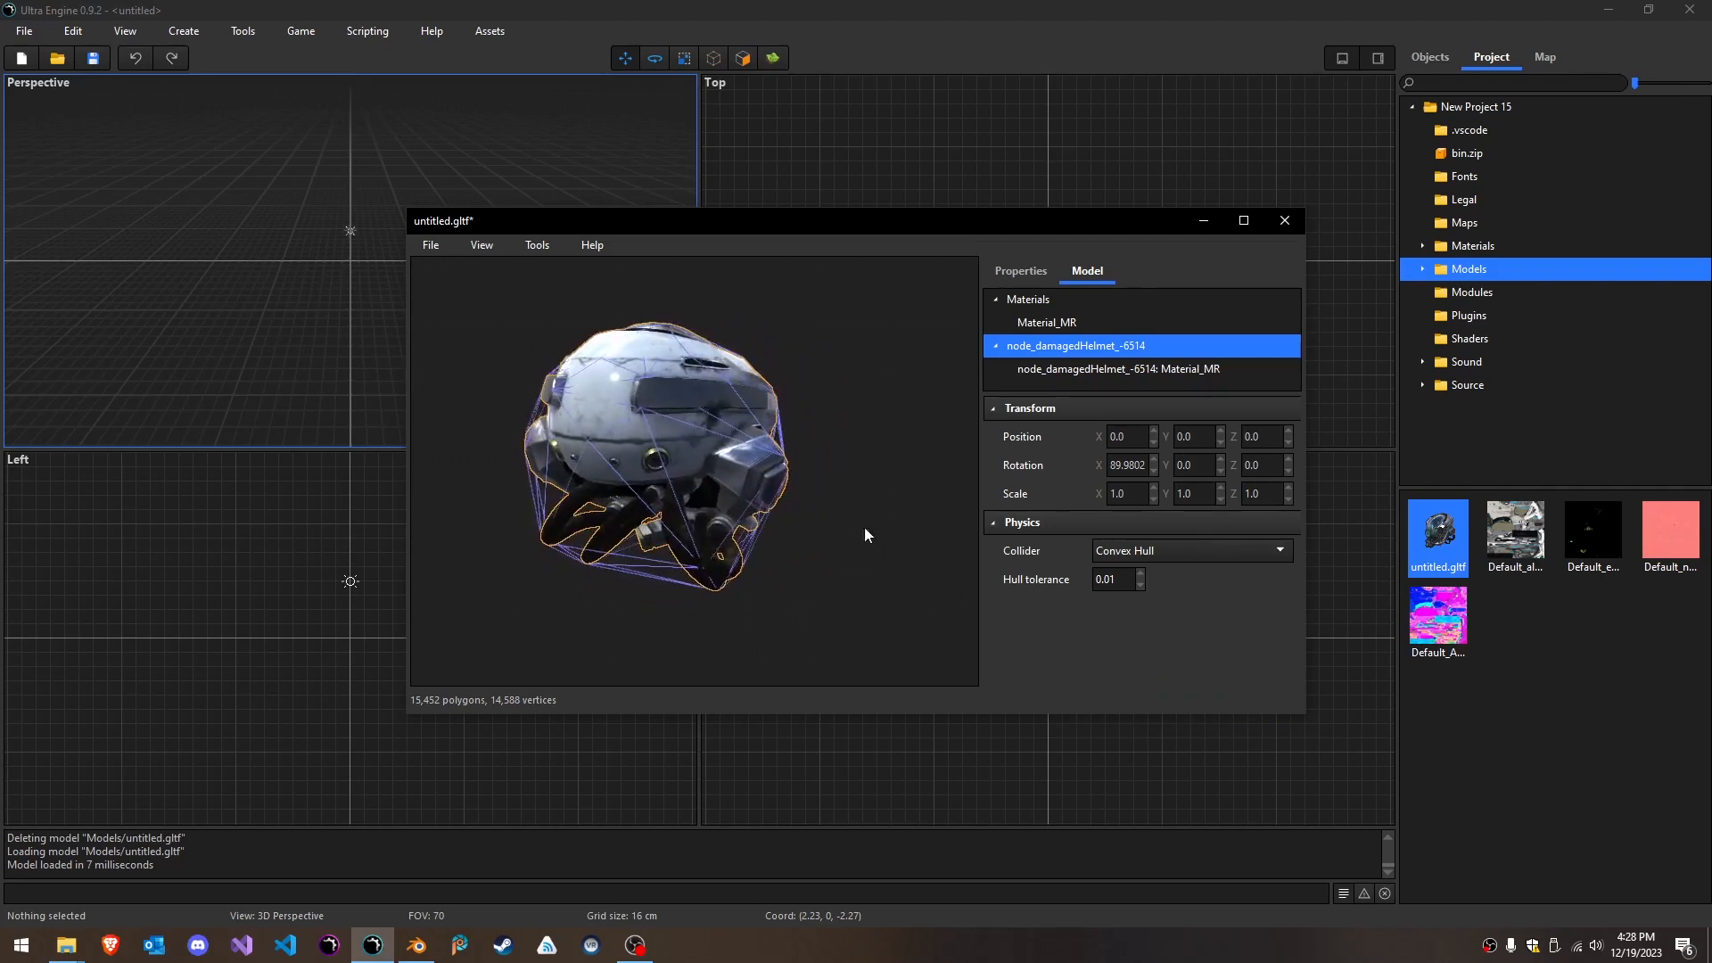
- Apply Convex Decomposition to the helmet with the default settings and inspect the generated hulls
{"action": "left_click", "coordinate": [523, 246]}
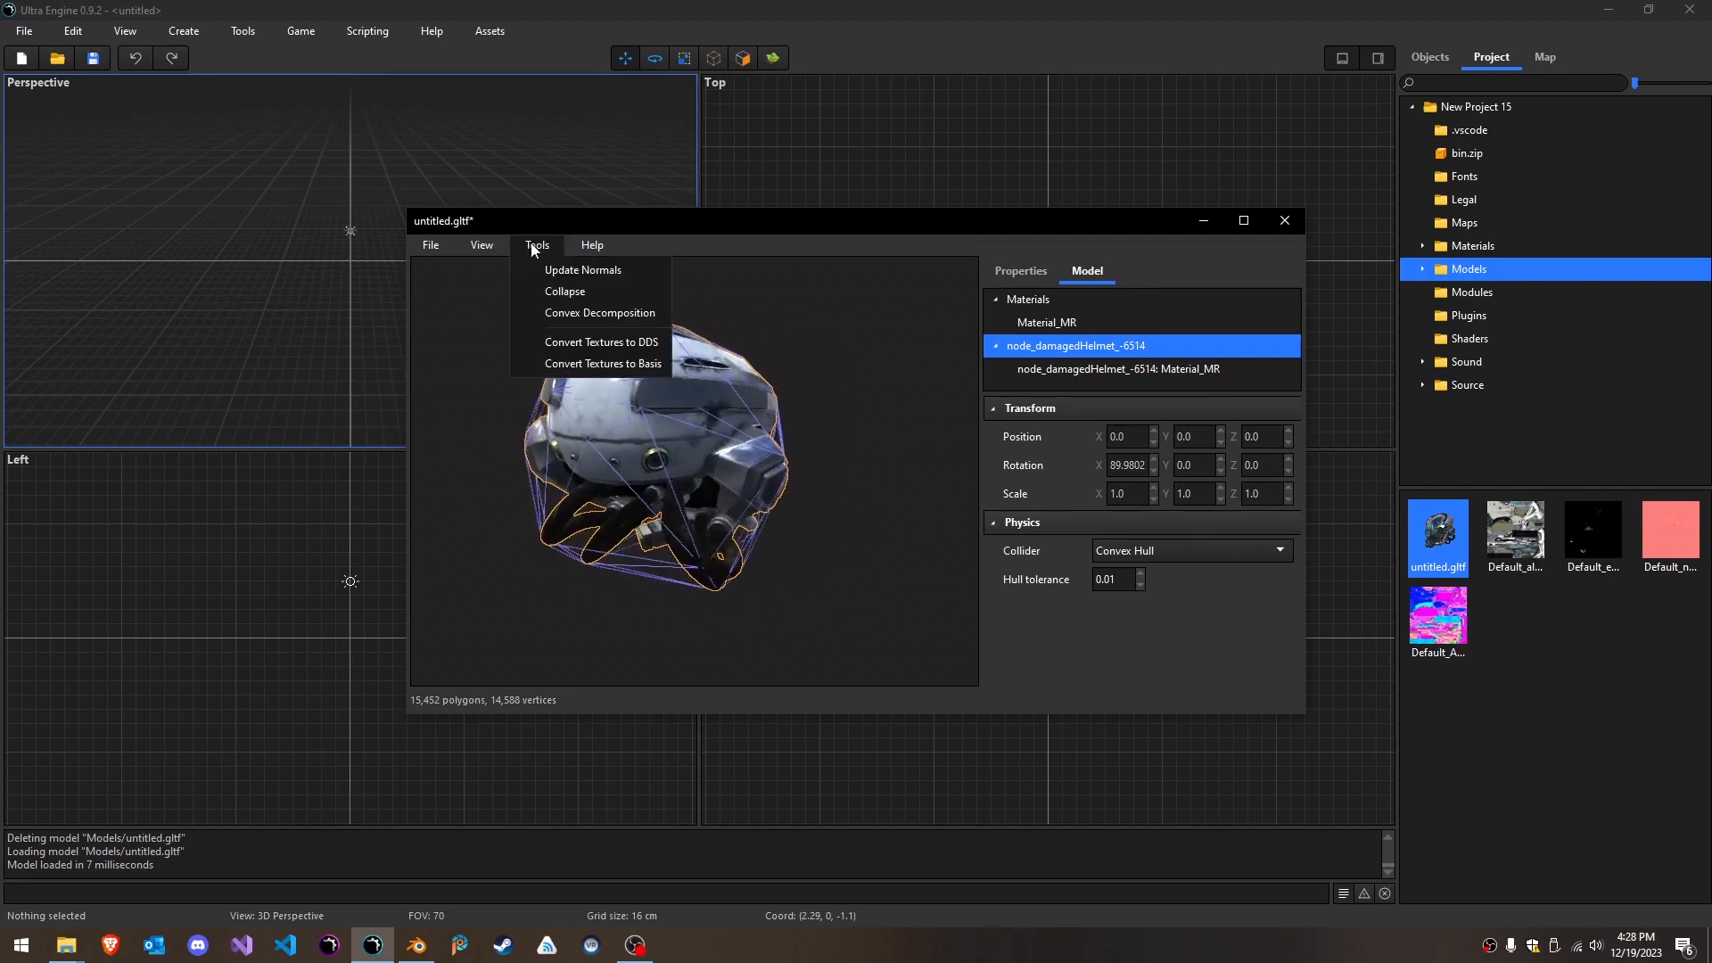
{"action": "left_click", "coordinate": [569, 315]}
{"action": "left_click_drag", "start_coordinate": [397, 342], "coordinate": [346, 355]}
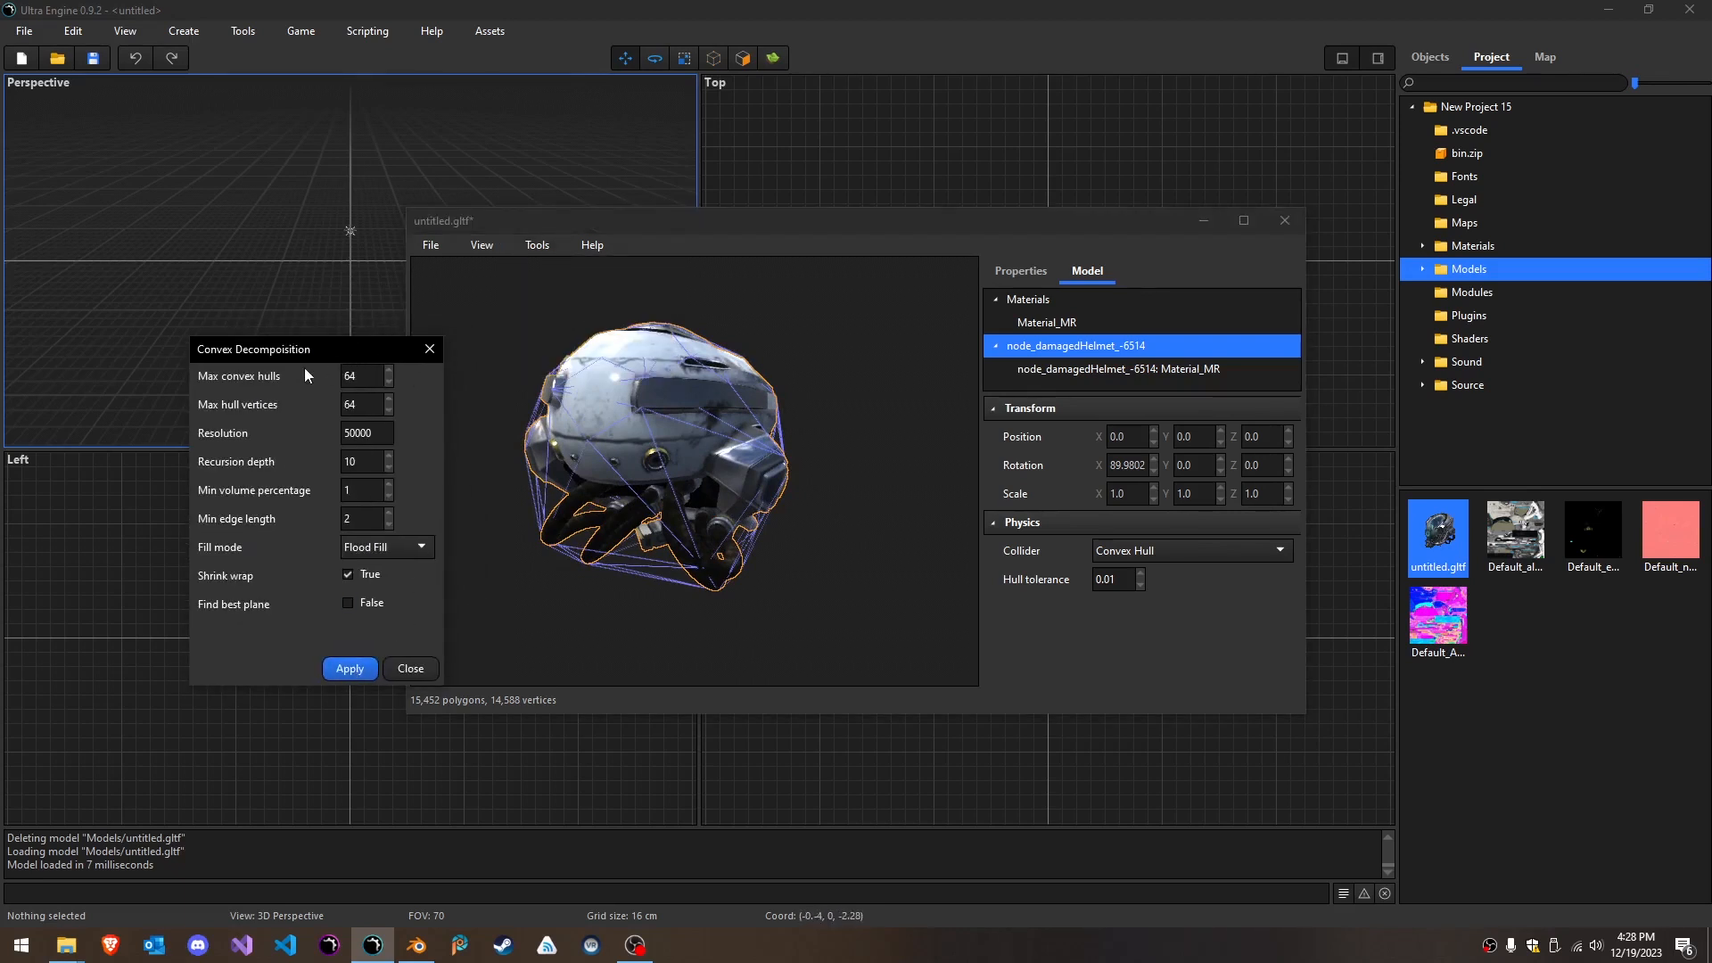
{"action": "left_click_drag", "start_coordinate": [330, 354], "coordinate": [337, 422]}
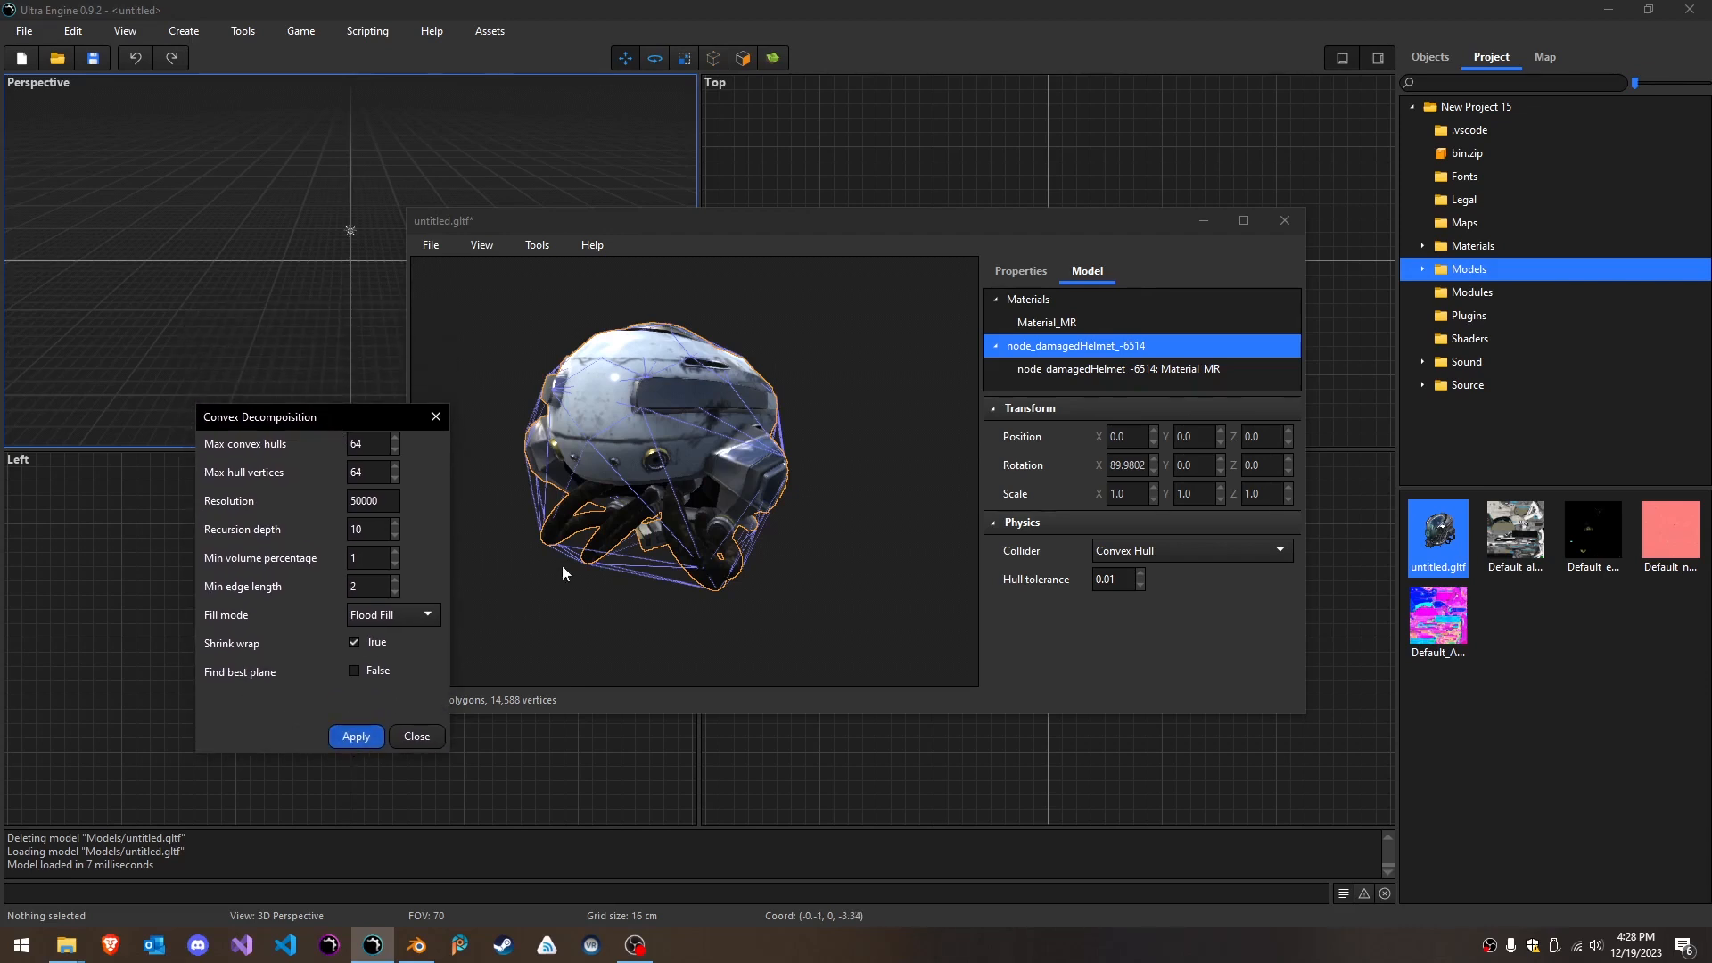
{"action": "right_click_drag", "start_coordinate": [727, 564], "coordinate": [891, 554]}
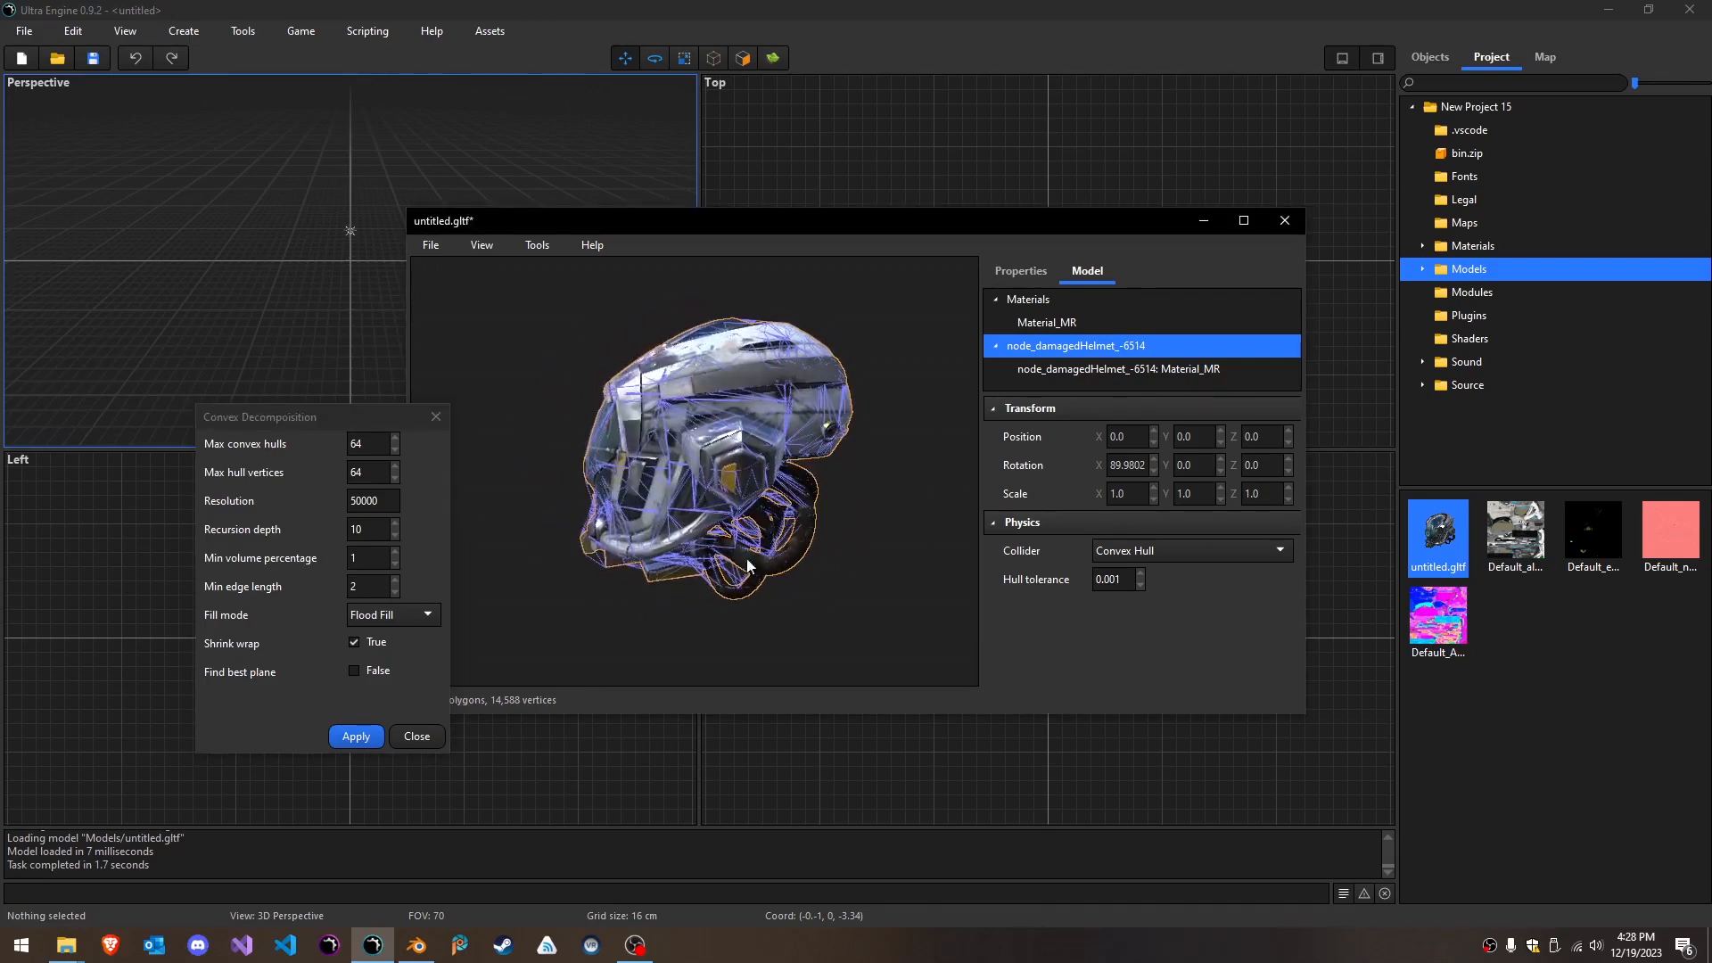
- Try the Mesh collider type on the helmet node and close the Convex Decomposition settings
{"action": "left_click", "coordinate": [1175, 553]}
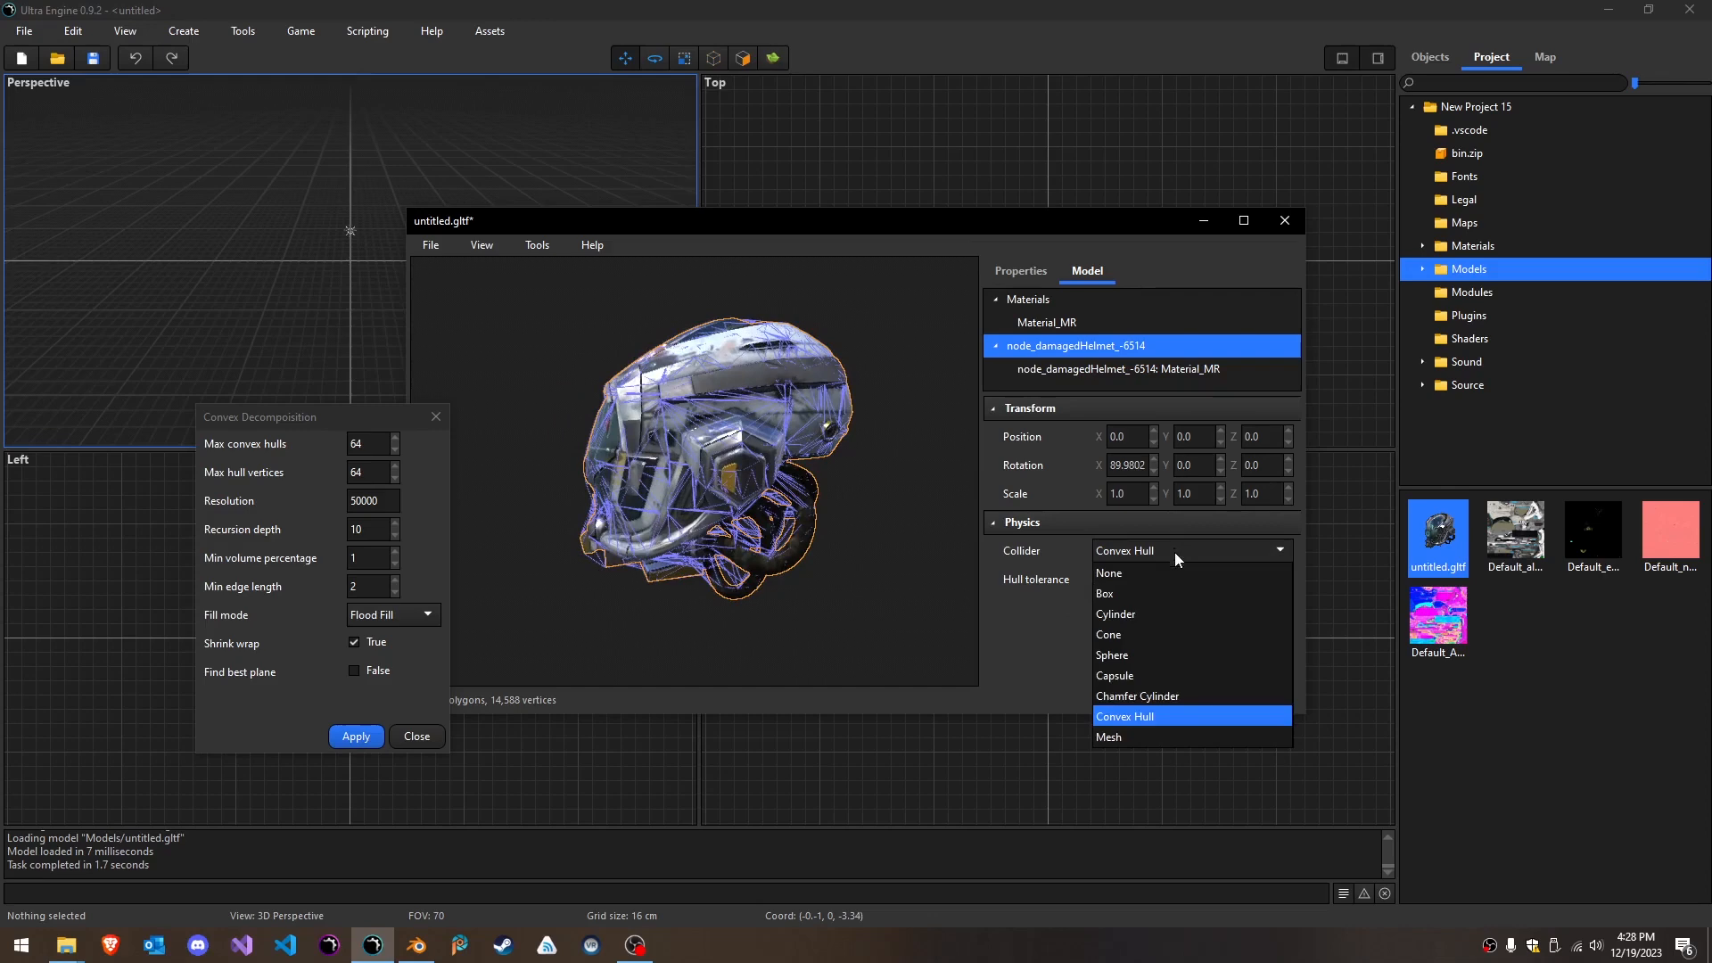
{"action": "left_click", "coordinate": [1128, 737]}
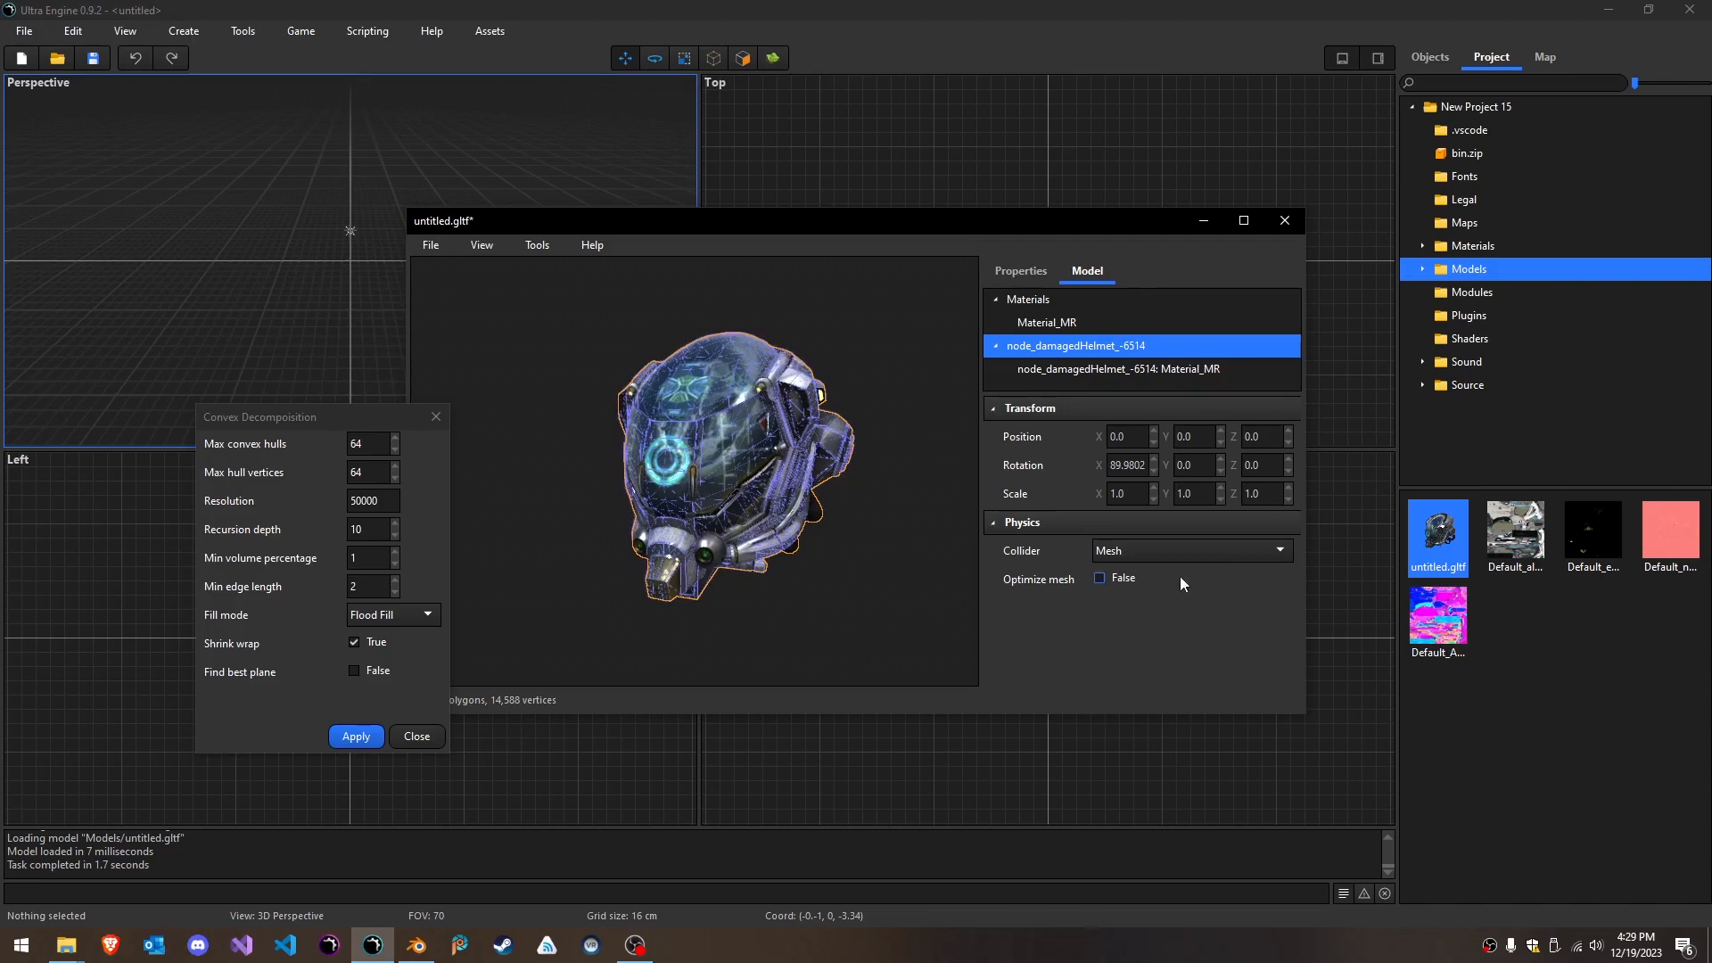
{"action": "left_click", "coordinate": [1156, 547]}
{"action": "left_click", "coordinate": [436, 416]}
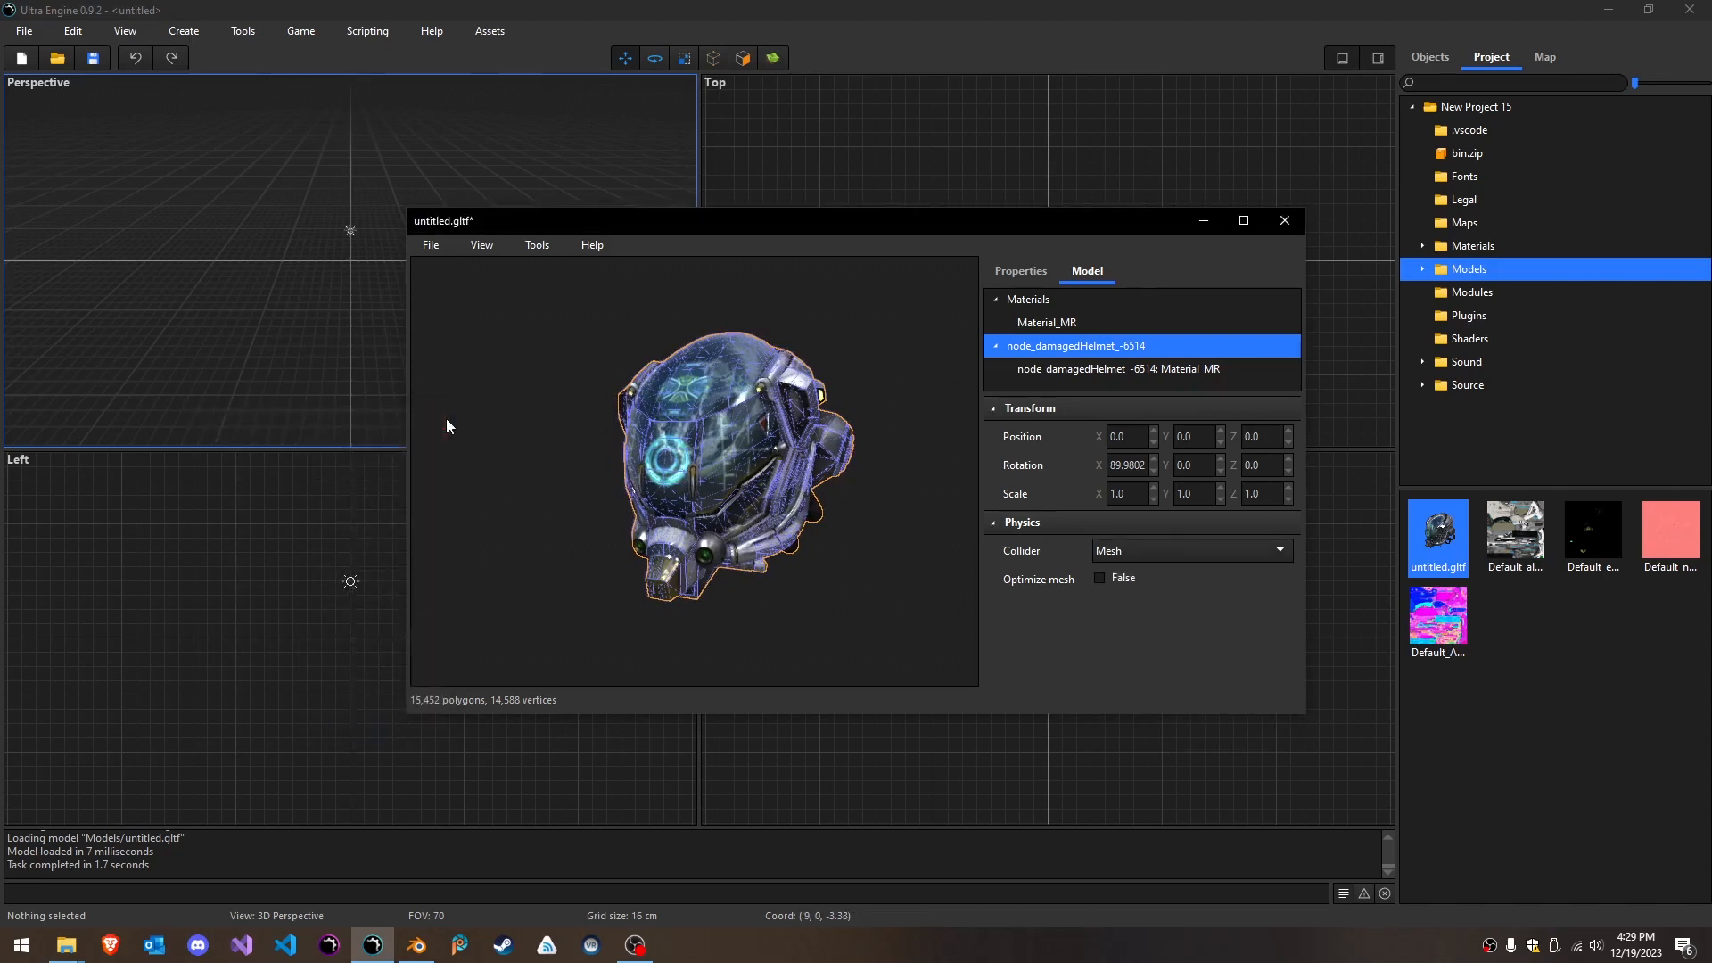
- Set the helmet node's collider to Convex Hull and close the model editor, saving both untitled.collider and untitled.gltf
{"action": "left_click", "coordinate": [1175, 555]}
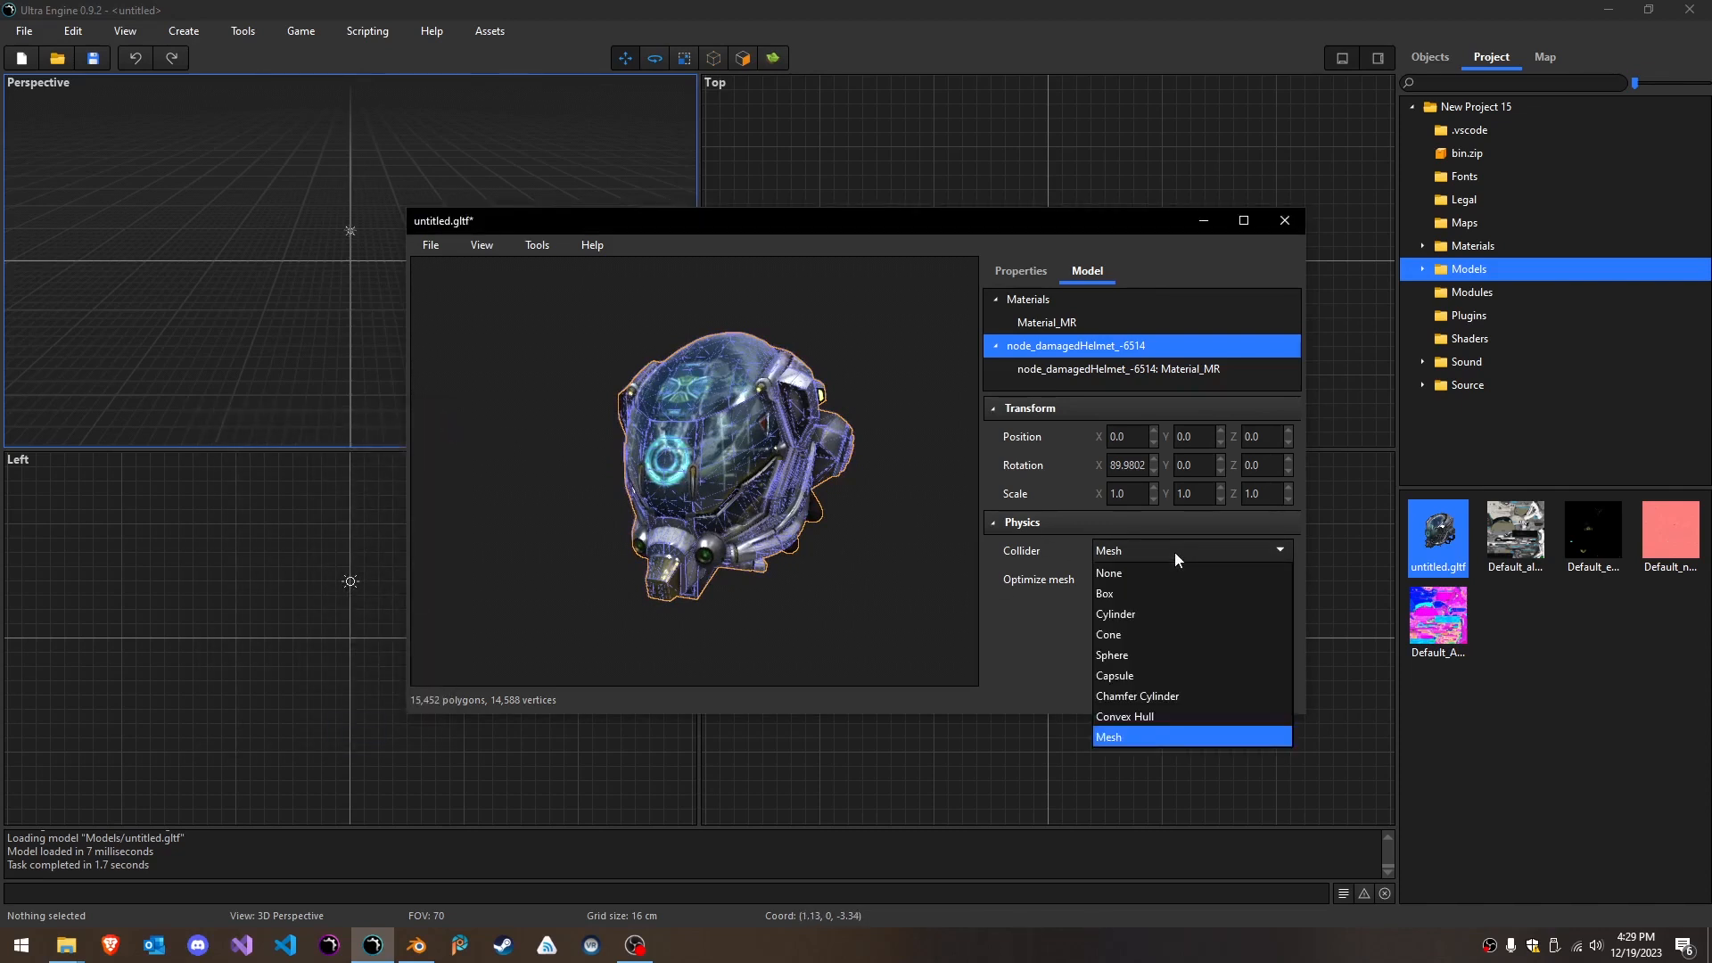
{"action": "left_click", "coordinate": [1158, 717]}
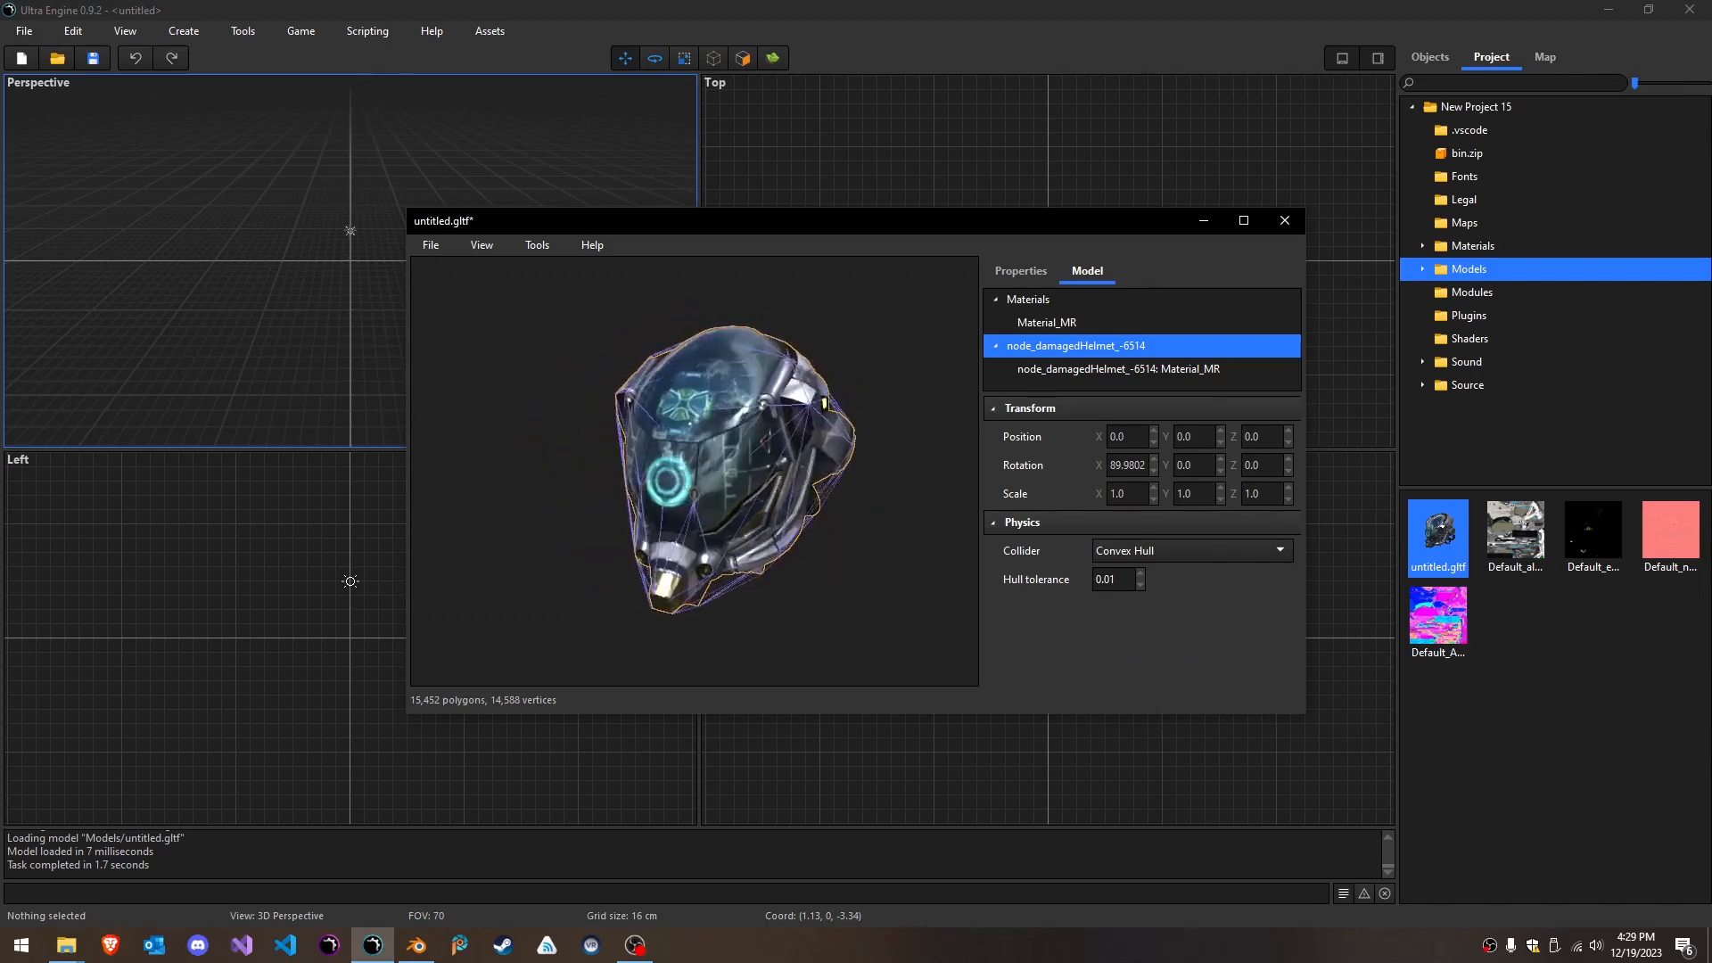
{"action": "left_click", "coordinate": [426, 250]}
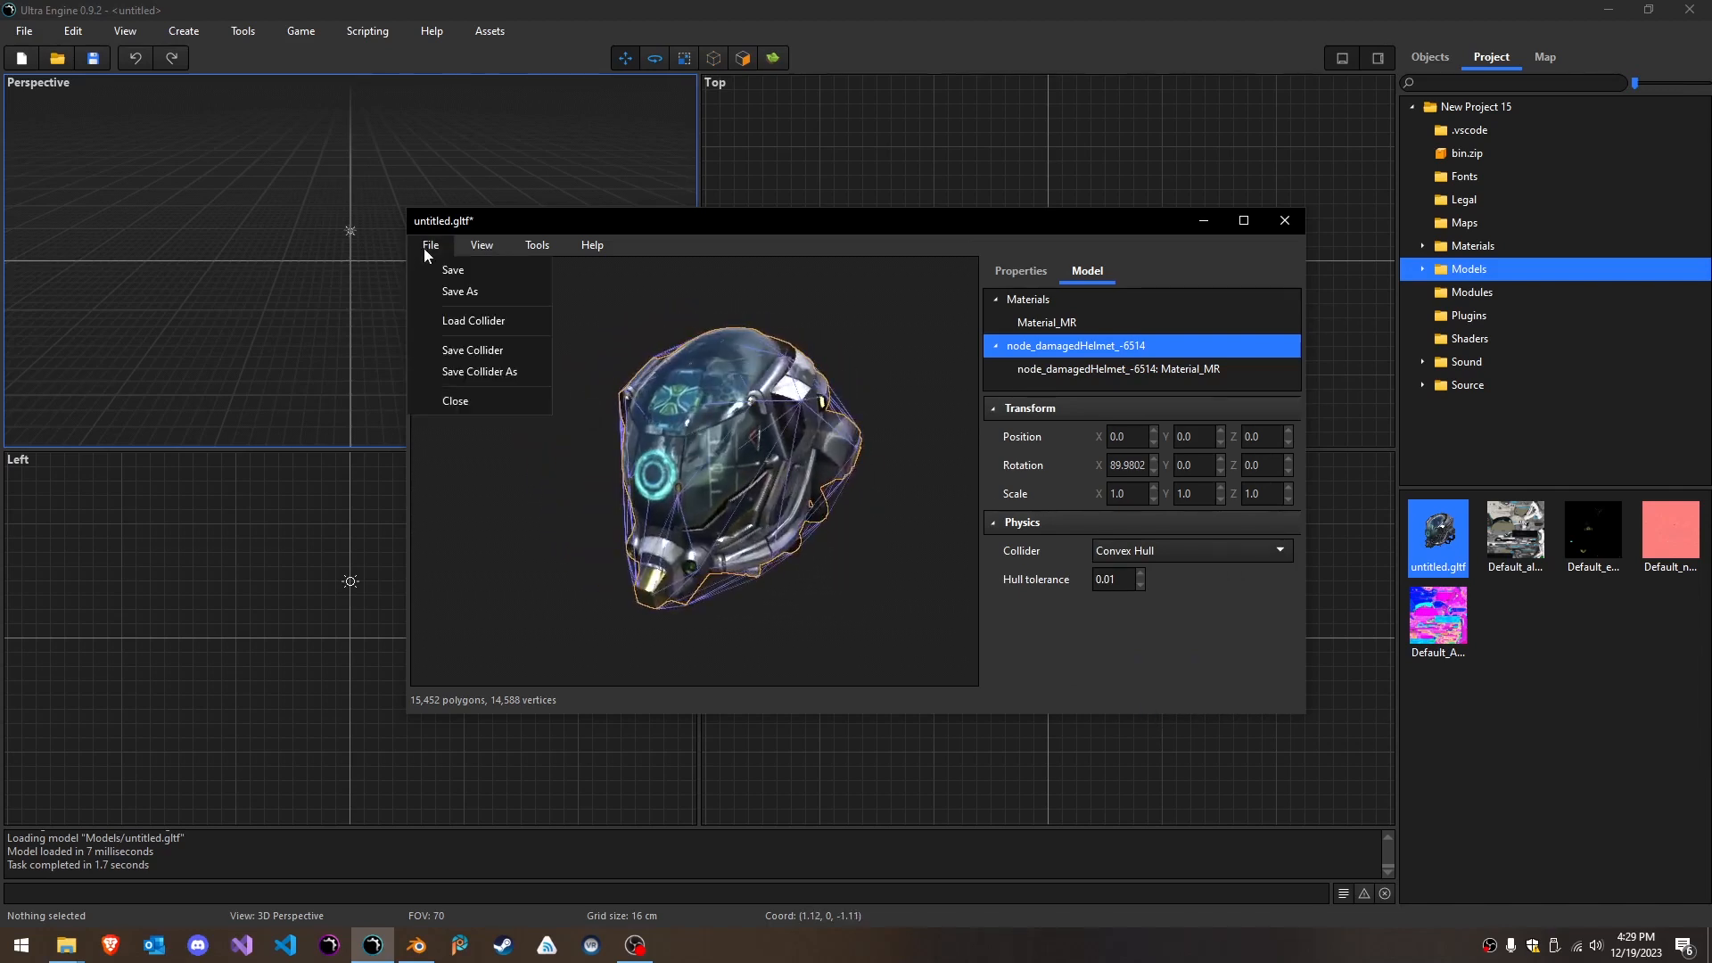
{"action": "left_click", "coordinate": [1285, 219]}
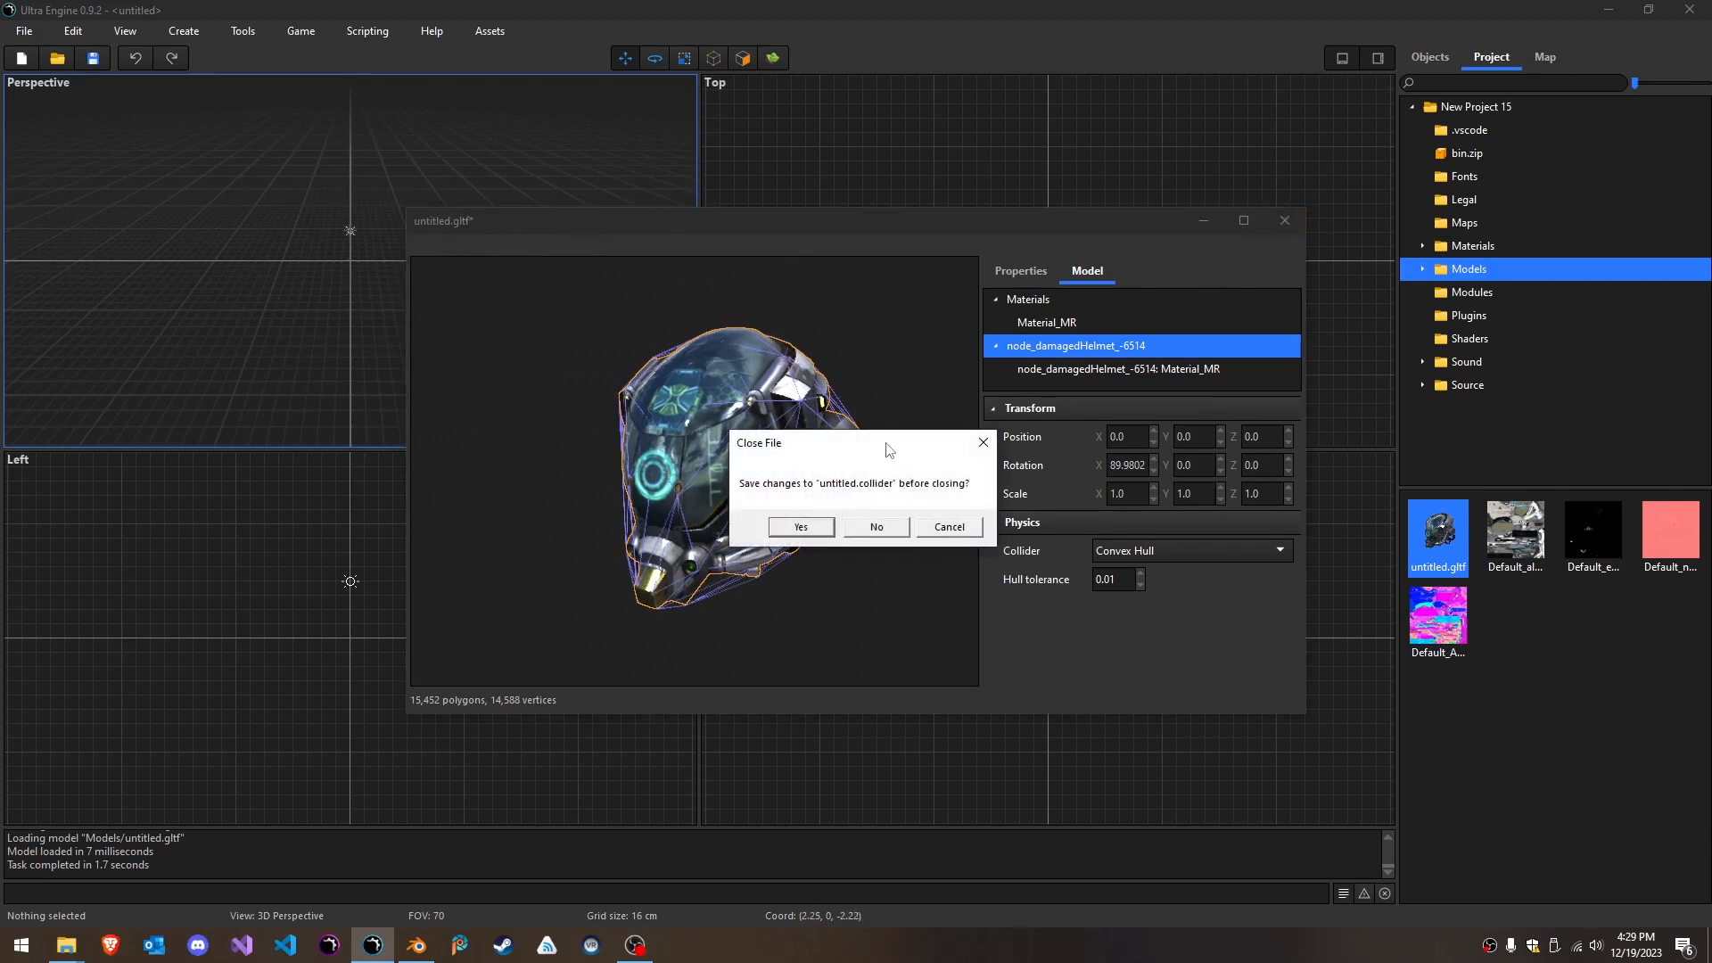
{"action": "left_click", "coordinate": [801, 529]}
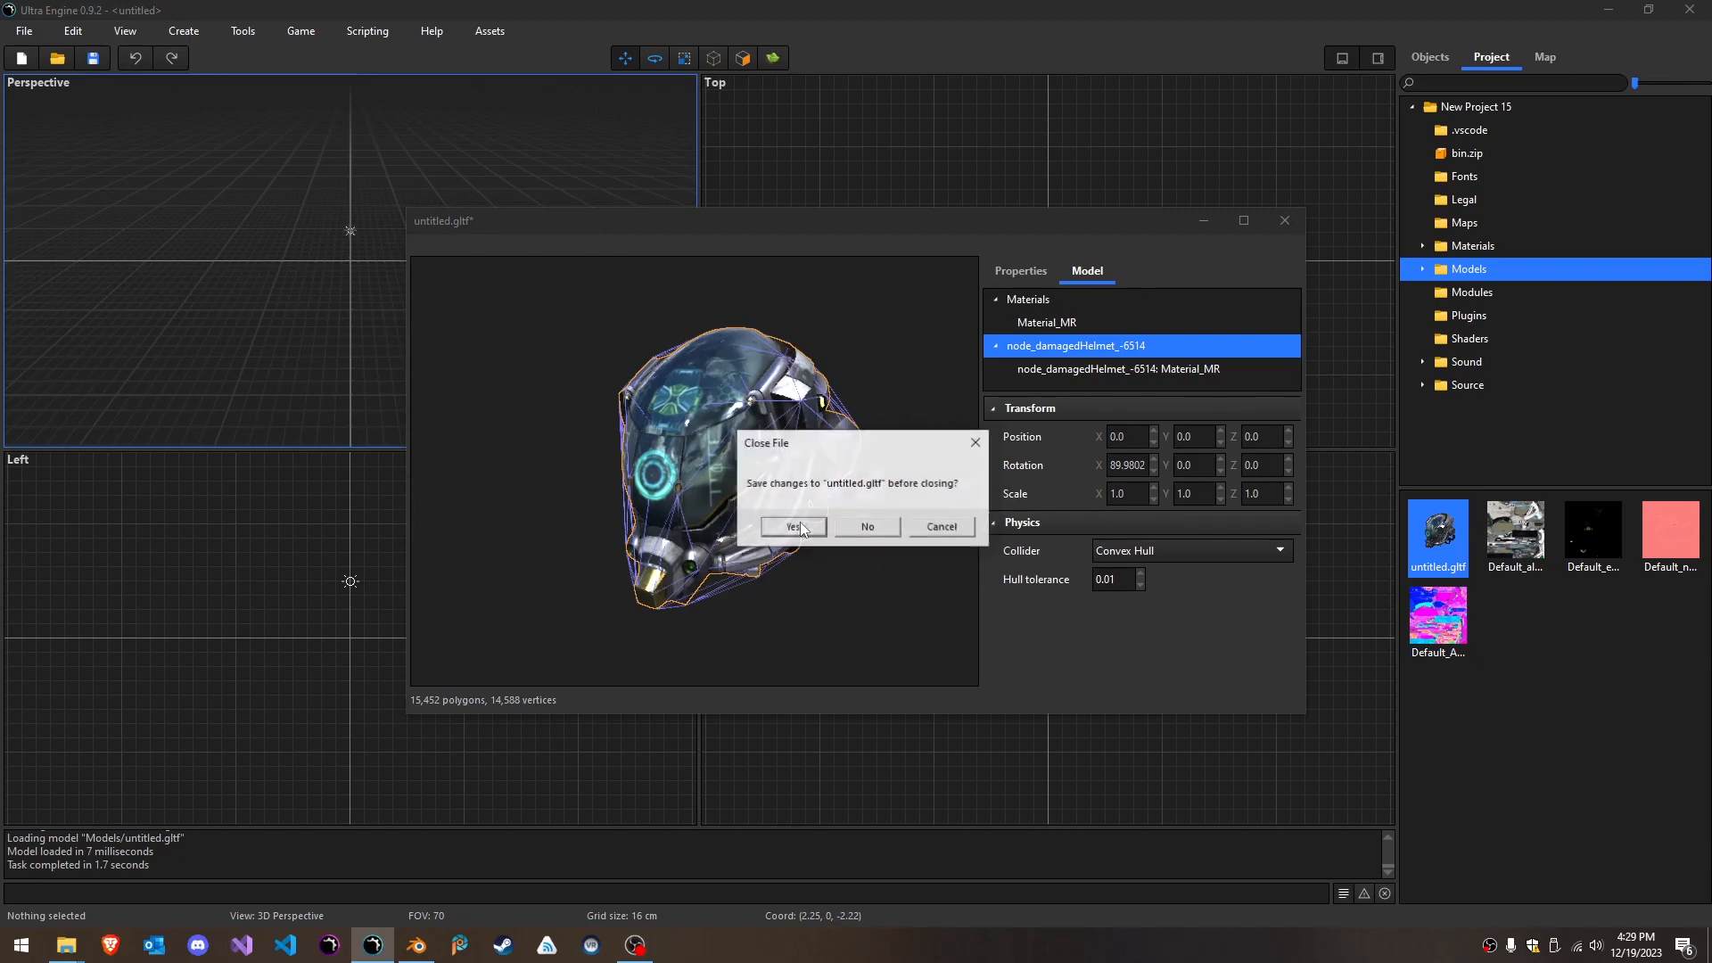
{"action": "left_click", "coordinate": [804, 530]}
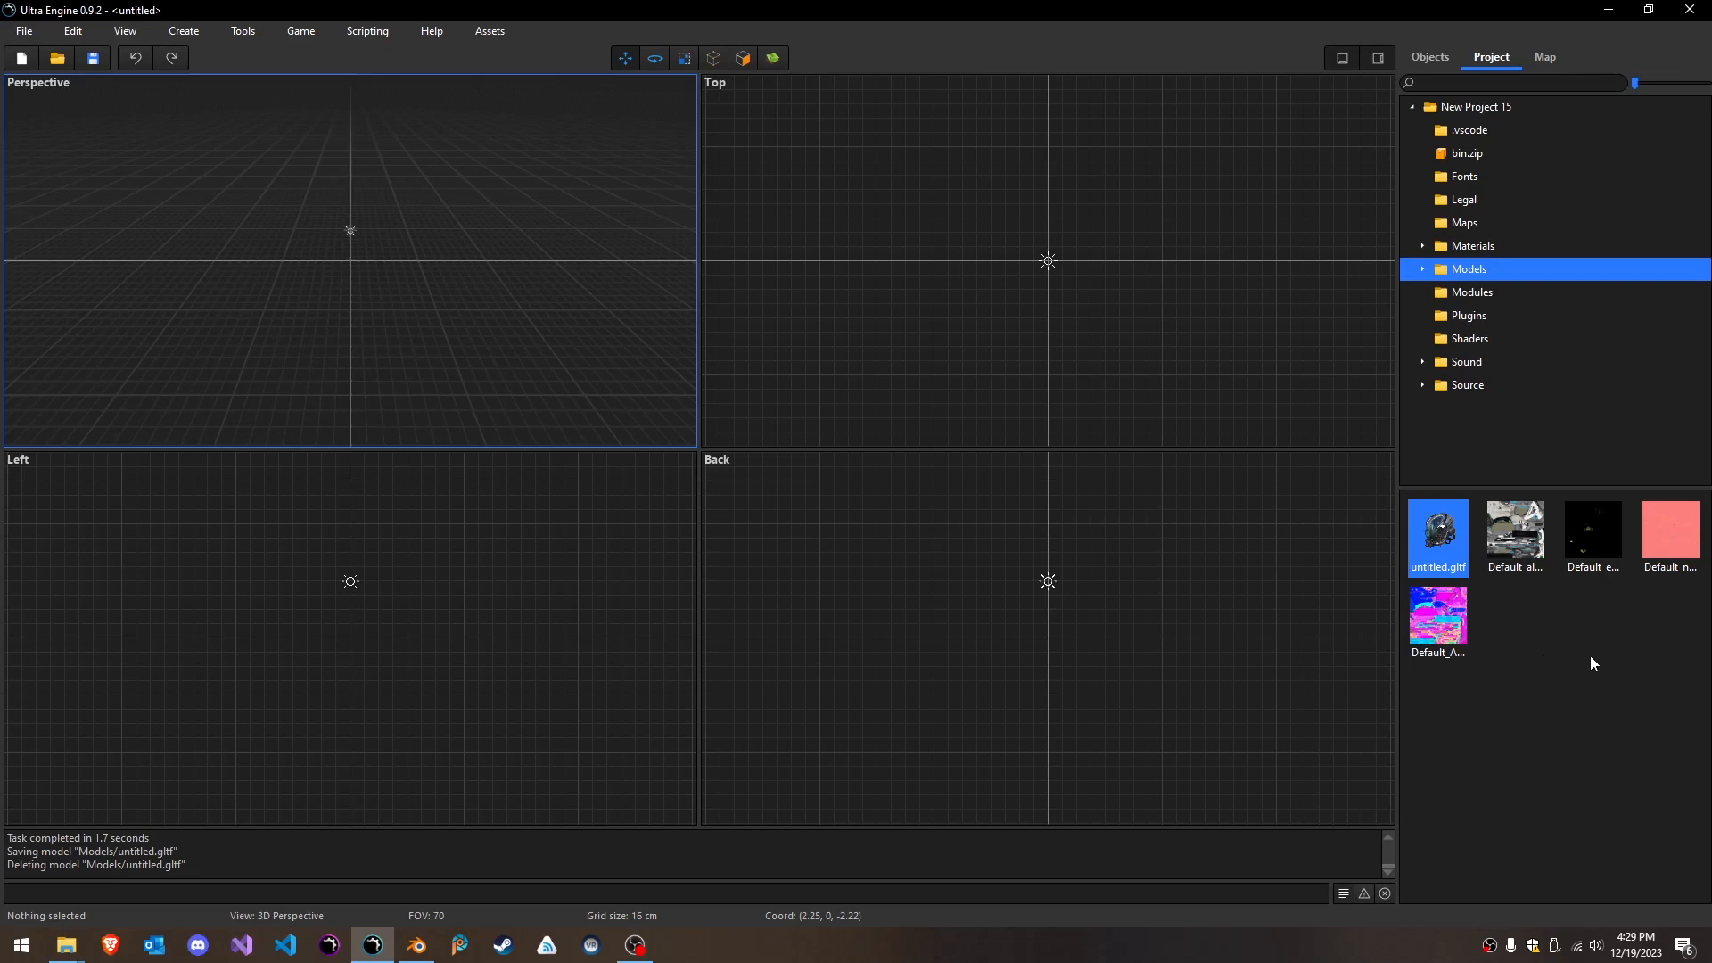
- Check the file type blacklist in the general editor options and leave the options without changing anything
{"action": "mouse_move", "coordinate": [1445, 533]}
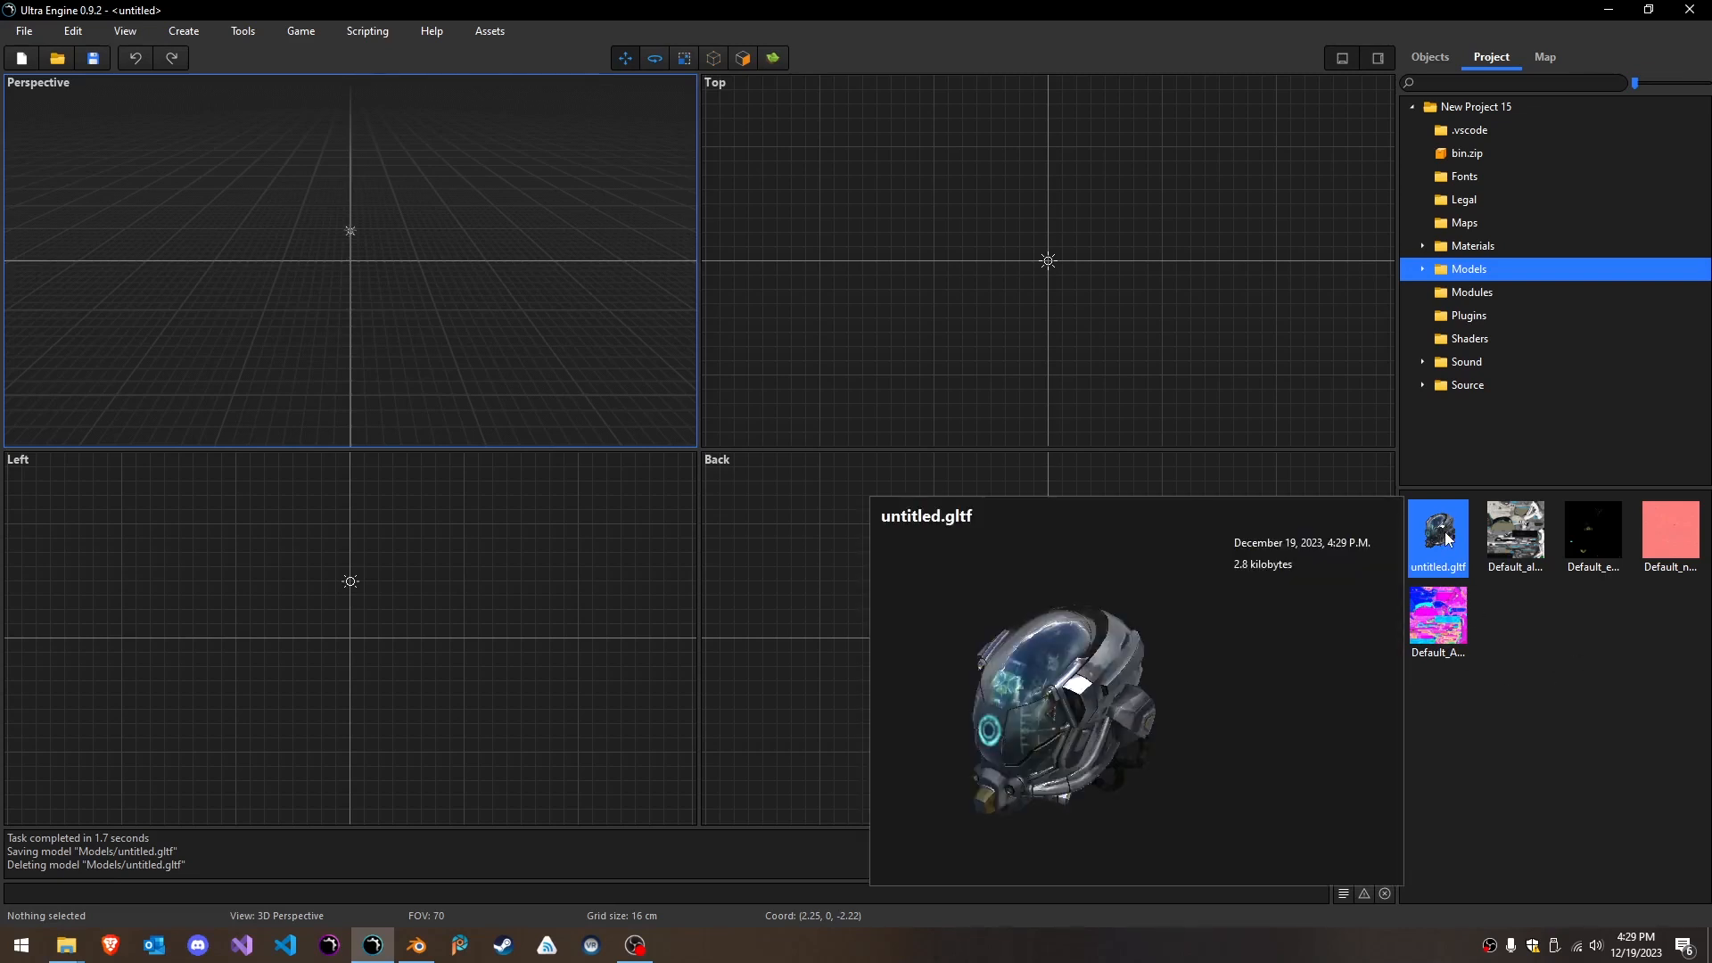
{"action": "left_click", "coordinate": [241, 32]}
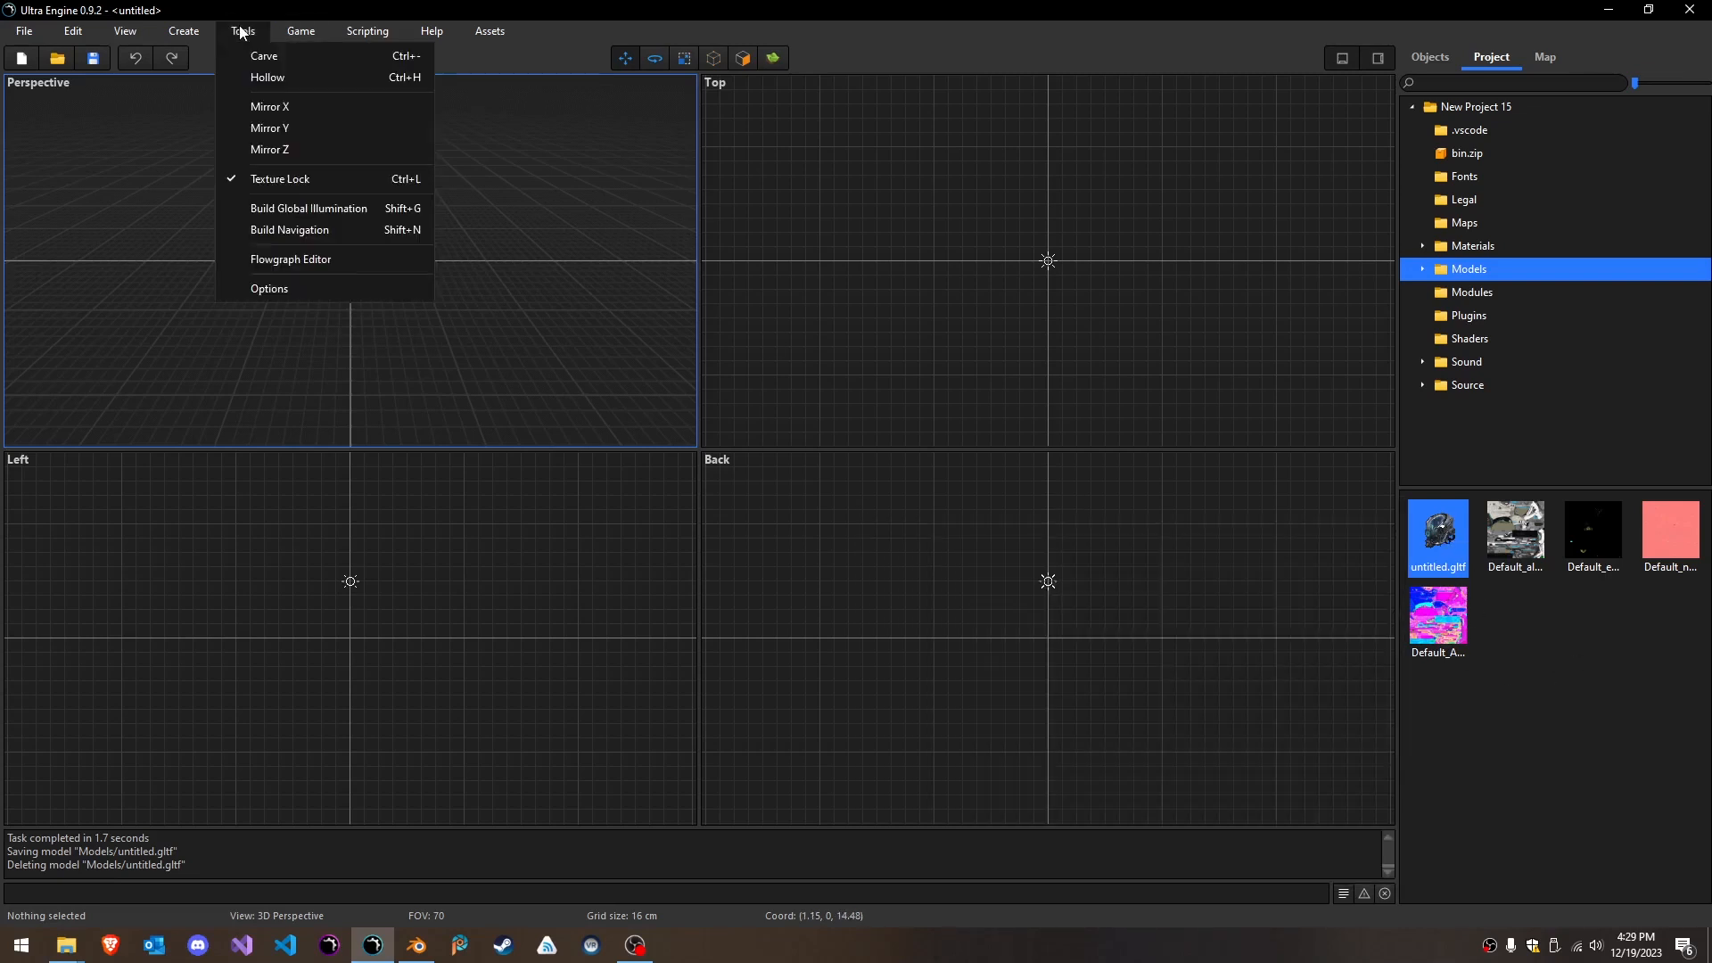
{"action": "left_click", "coordinate": [271, 289]}
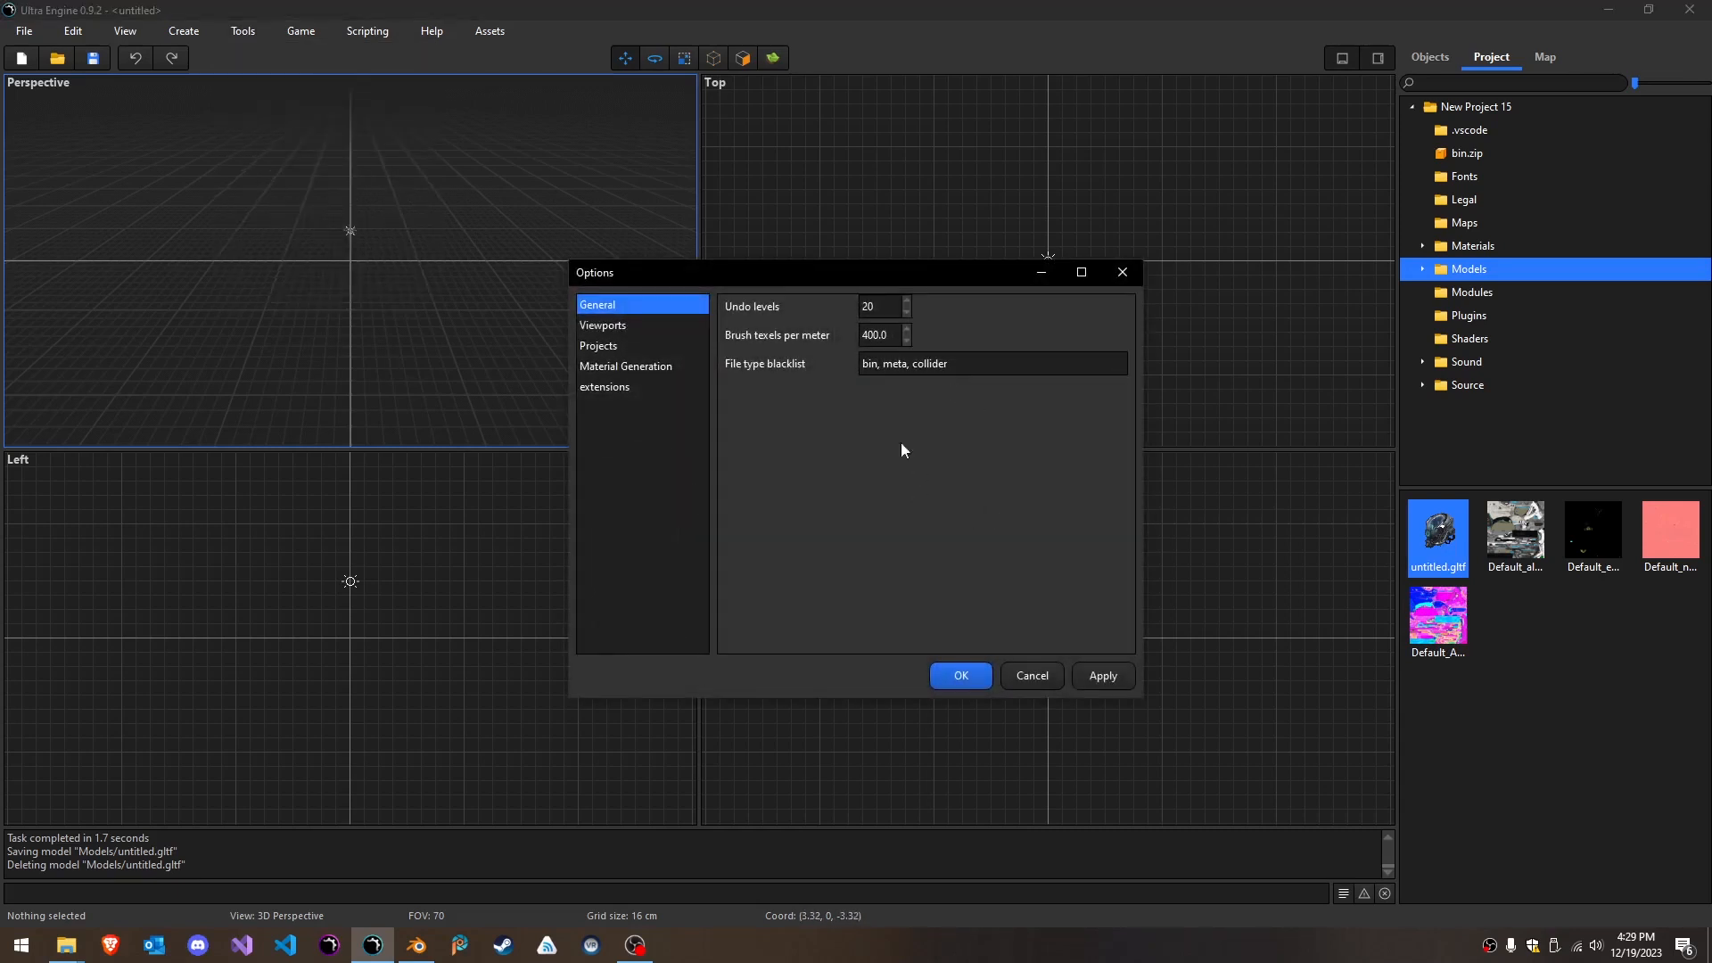
{"action": "double_click", "coordinate": [989, 365]}
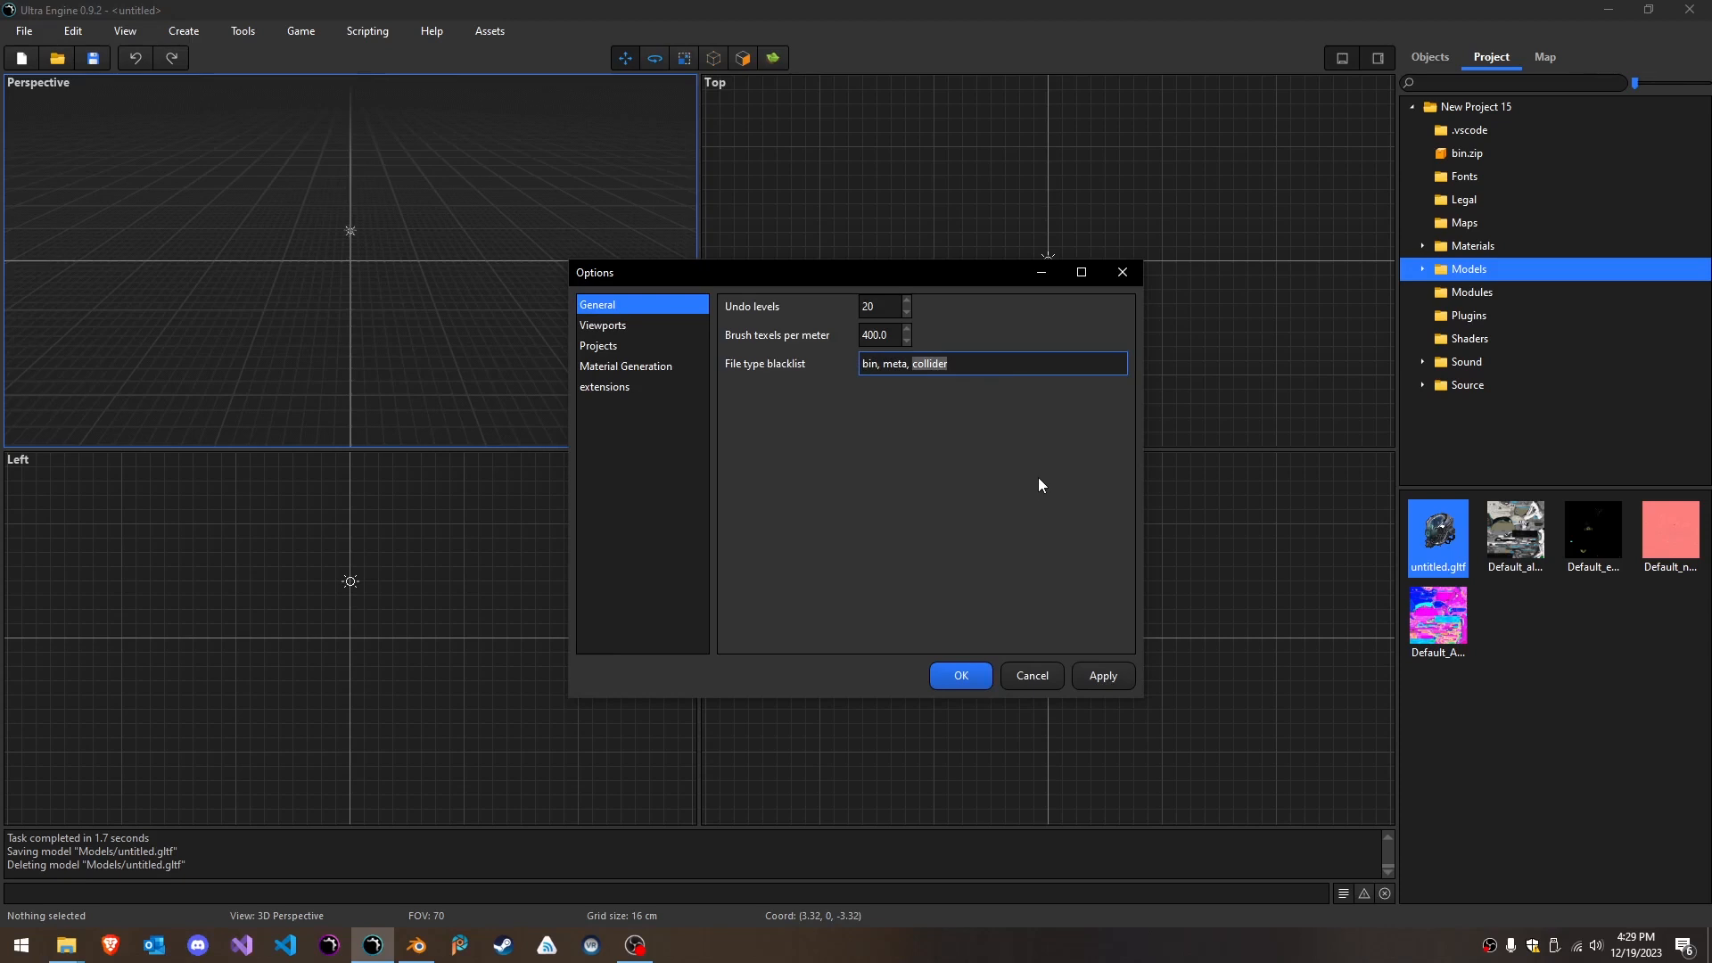
{"action": "left_click", "coordinate": [1030, 676]}
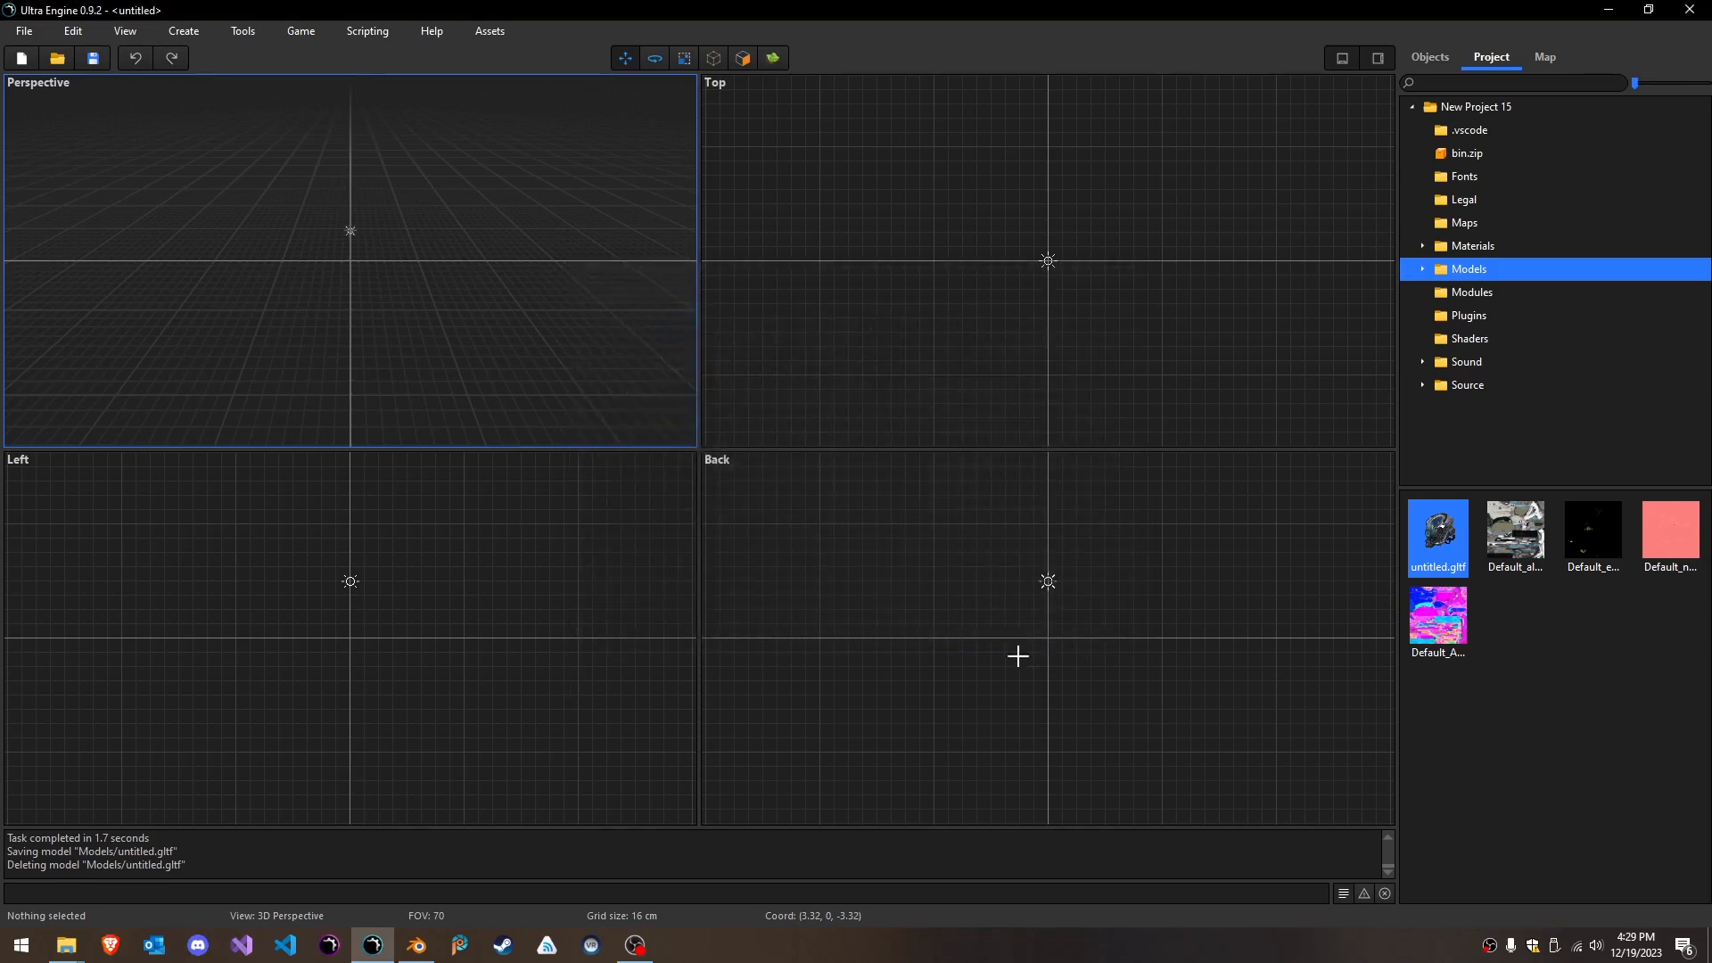
- Reopen untitled.gltf from the Models folder, view its collider from the side, and convert the model's textures to DDS
{"action": "double_click", "coordinate": [1445, 556]}
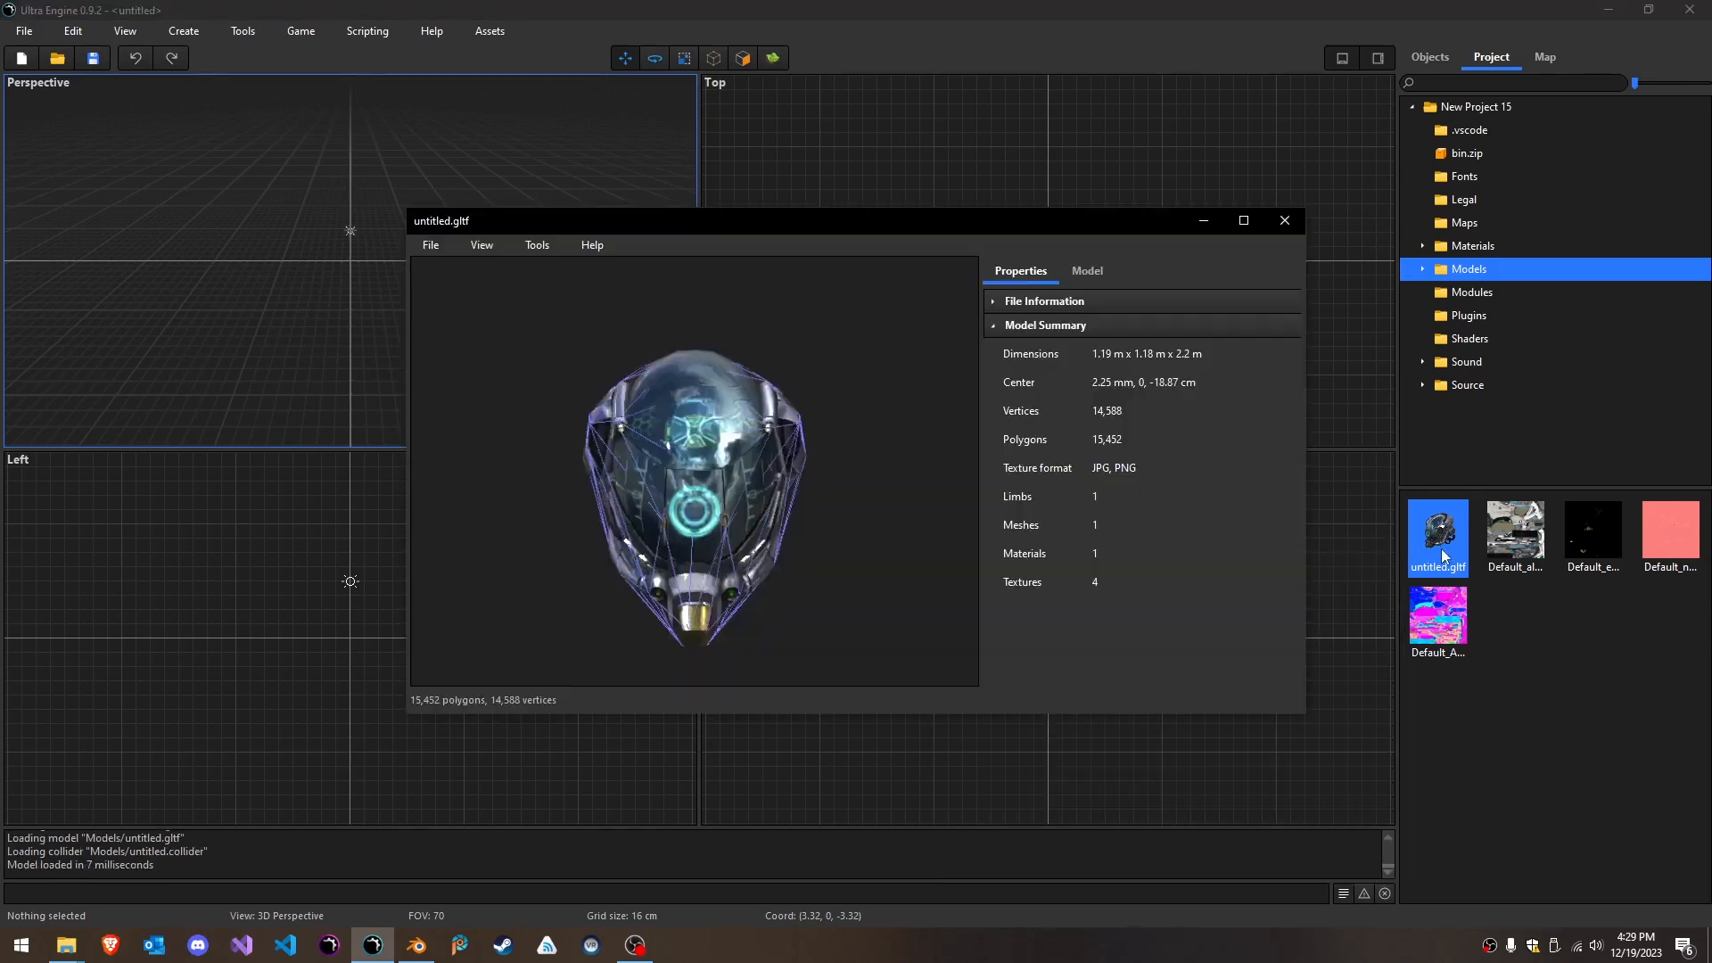
{"action": "left_click_drag", "start_coordinate": [875, 522], "coordinate": [900, 495]}
{"action": "mouse_move", "coordinate": [854, 503]}
{"action": "right_mouse_down"}
{"action": "mouse_move", "coordinate": [833, 496]}
{"action": "mouse_move", "coordinate": [855, 503]}
{"action": "right_mouse_up"}
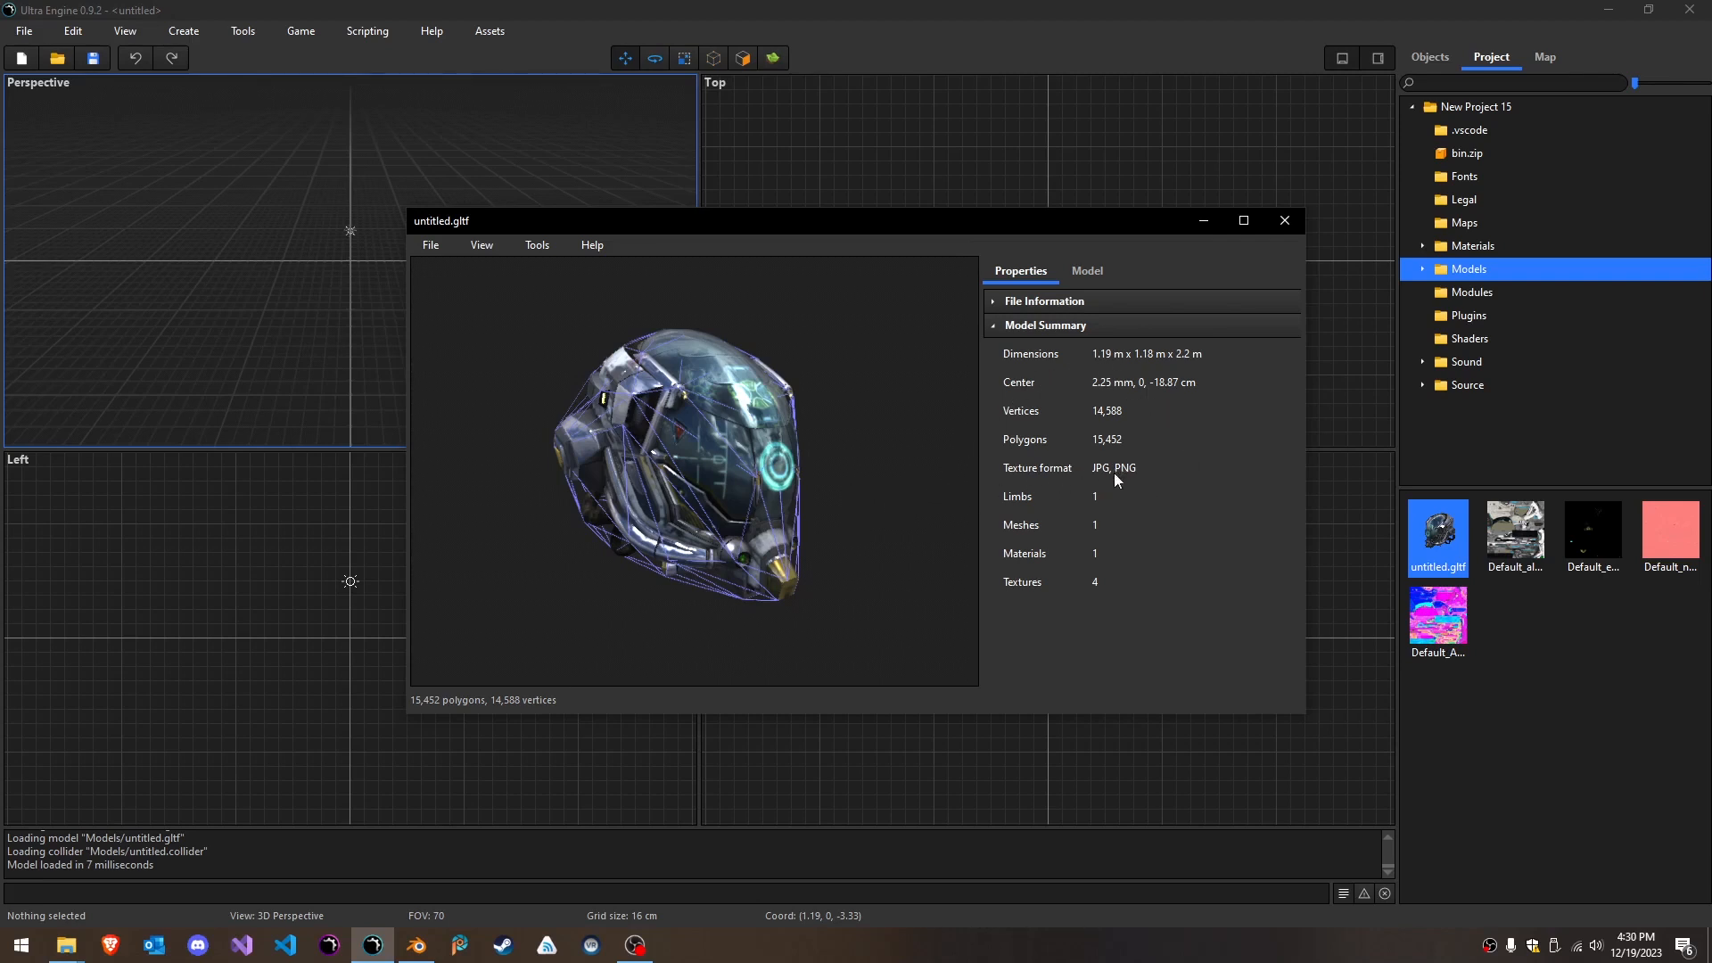
{"action": "left_click", "coordinate": [534, 249]}
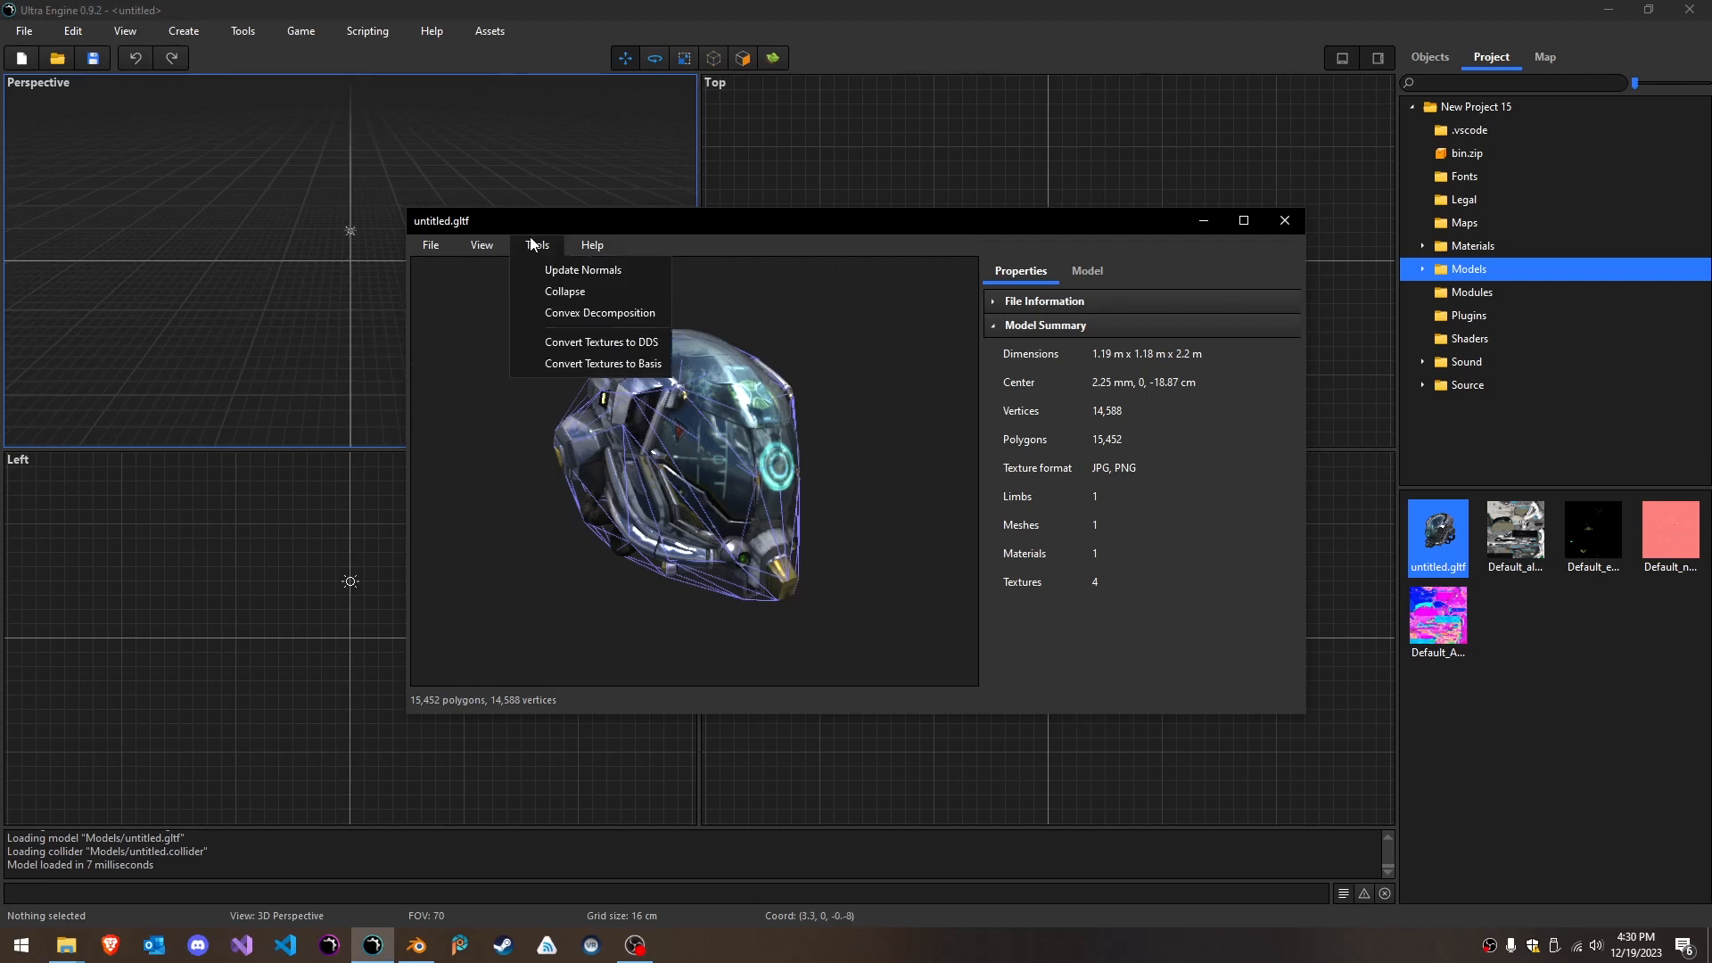
{"action": "left_click", "coordinate": [610, 341]}
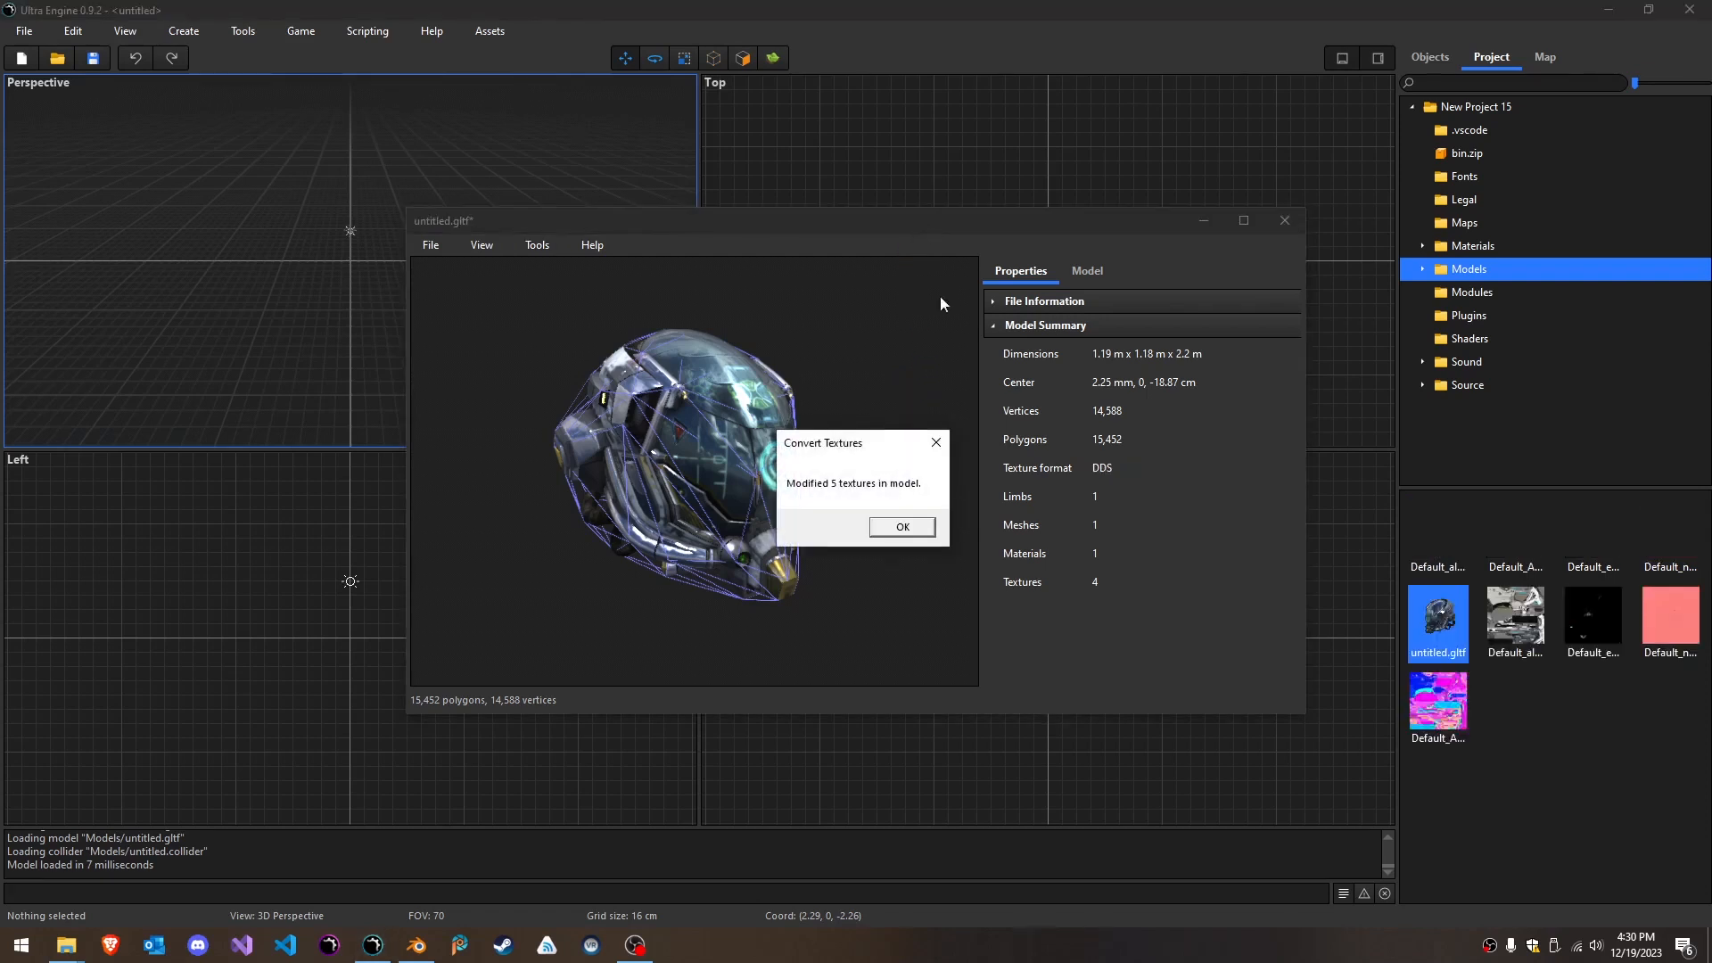
{"action": "left_click", "coordinate": [899, 528]}
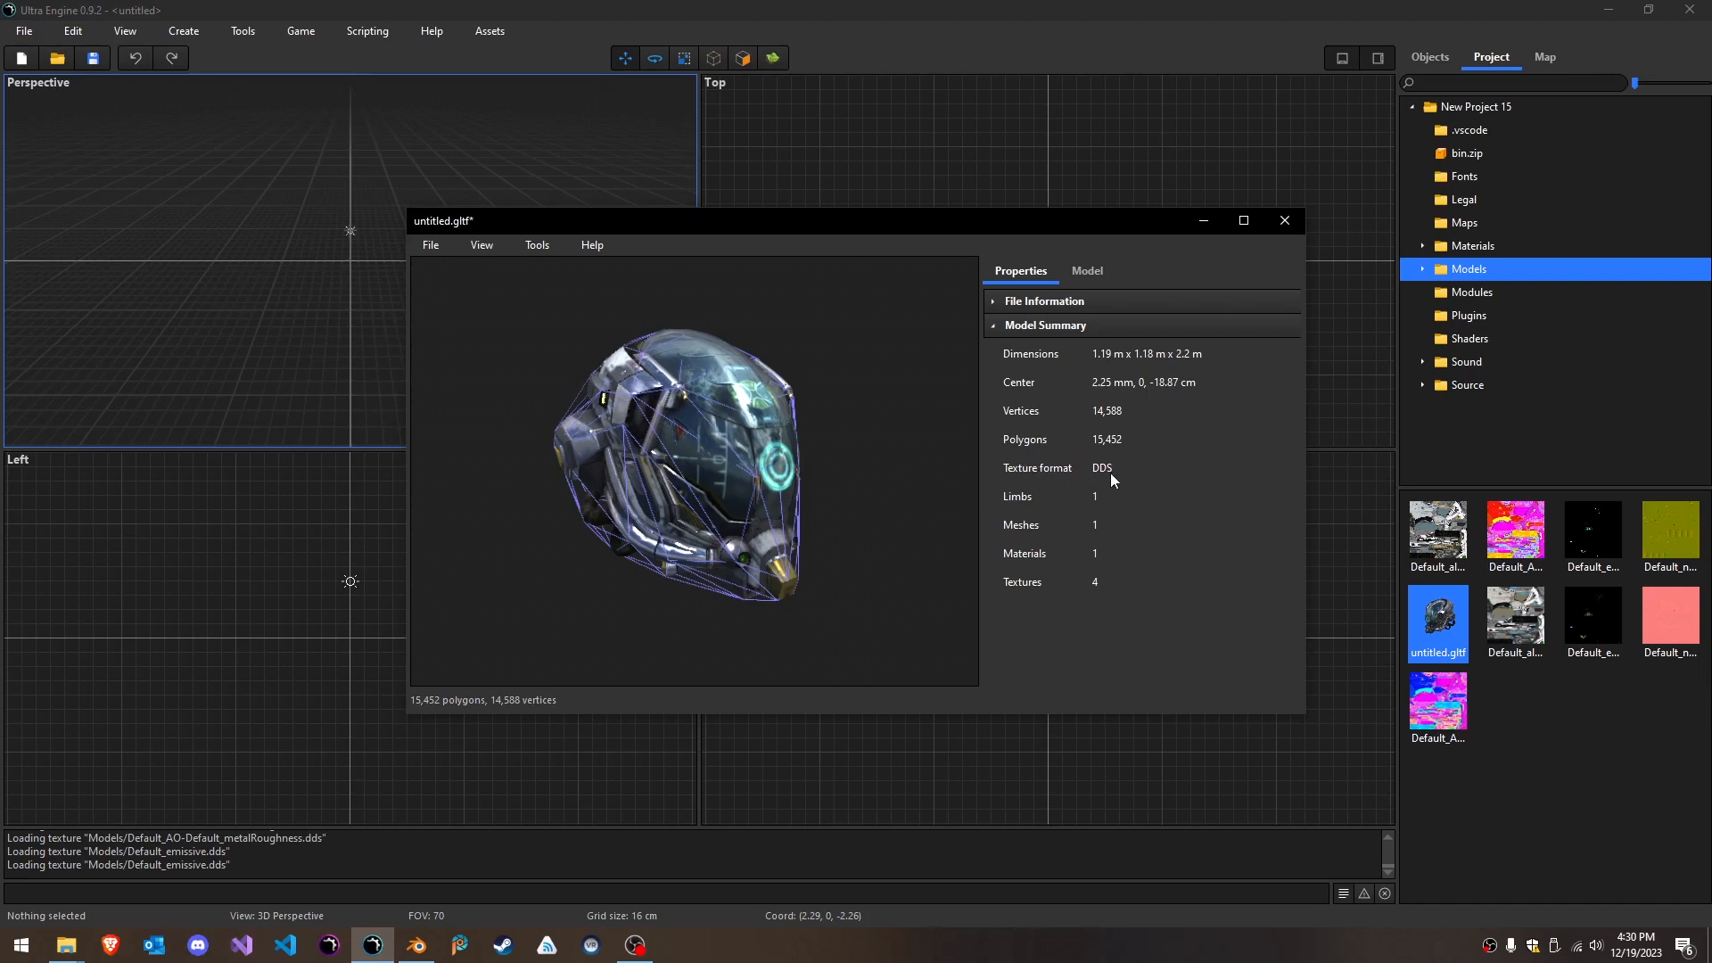
- Examine the diffuse, metal/rough and emission texture assignments of Material_MR in the helmet model
{"action": "left_click", "coordinate": [1091, 271]}
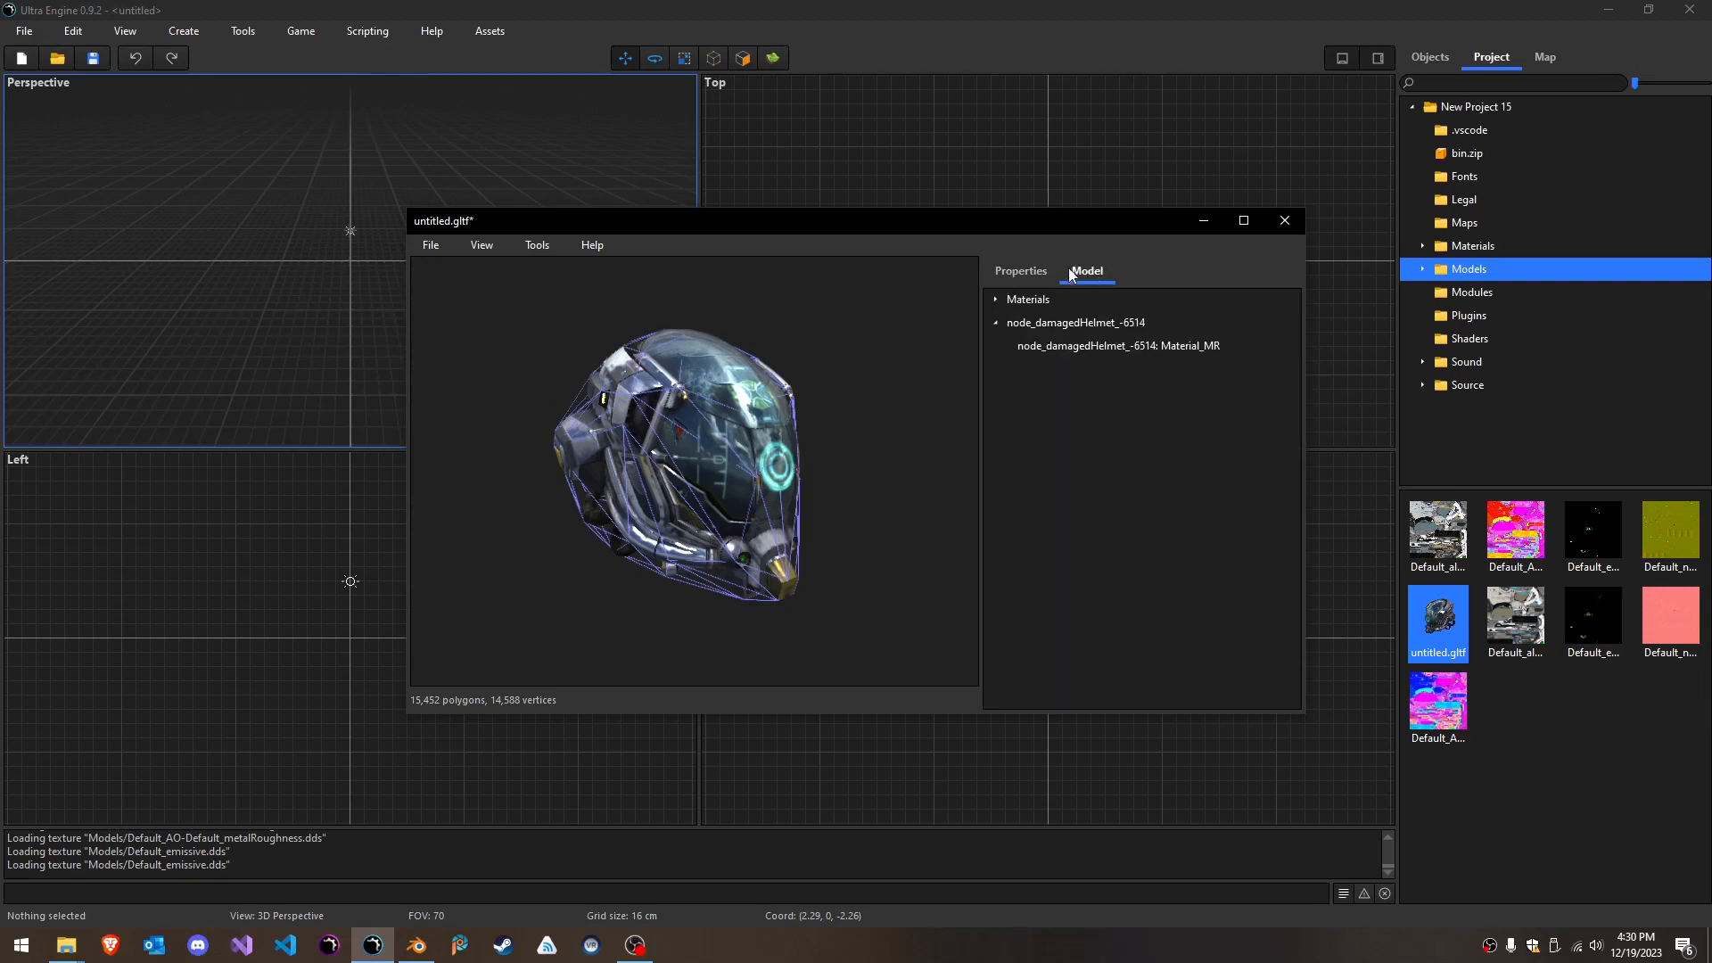
{"action": "double_click", "coordinate": [1020, 301]}
{"action": "left_click", "coordinate": [1043, 324]}
{"action": "left_click", "coordinate": [1195, 456]}
{"action": "left_click", "coordinate": [1195, 457]}
{"action": "left_click", "coordinate": [1195, 515]}
{"action": "left_click", "coordinate": [1195, 514]}
{"action": "left_click", "coordinate": [1188, 572]}
{"action": "left_click", "coordinate": [1189, 572]}
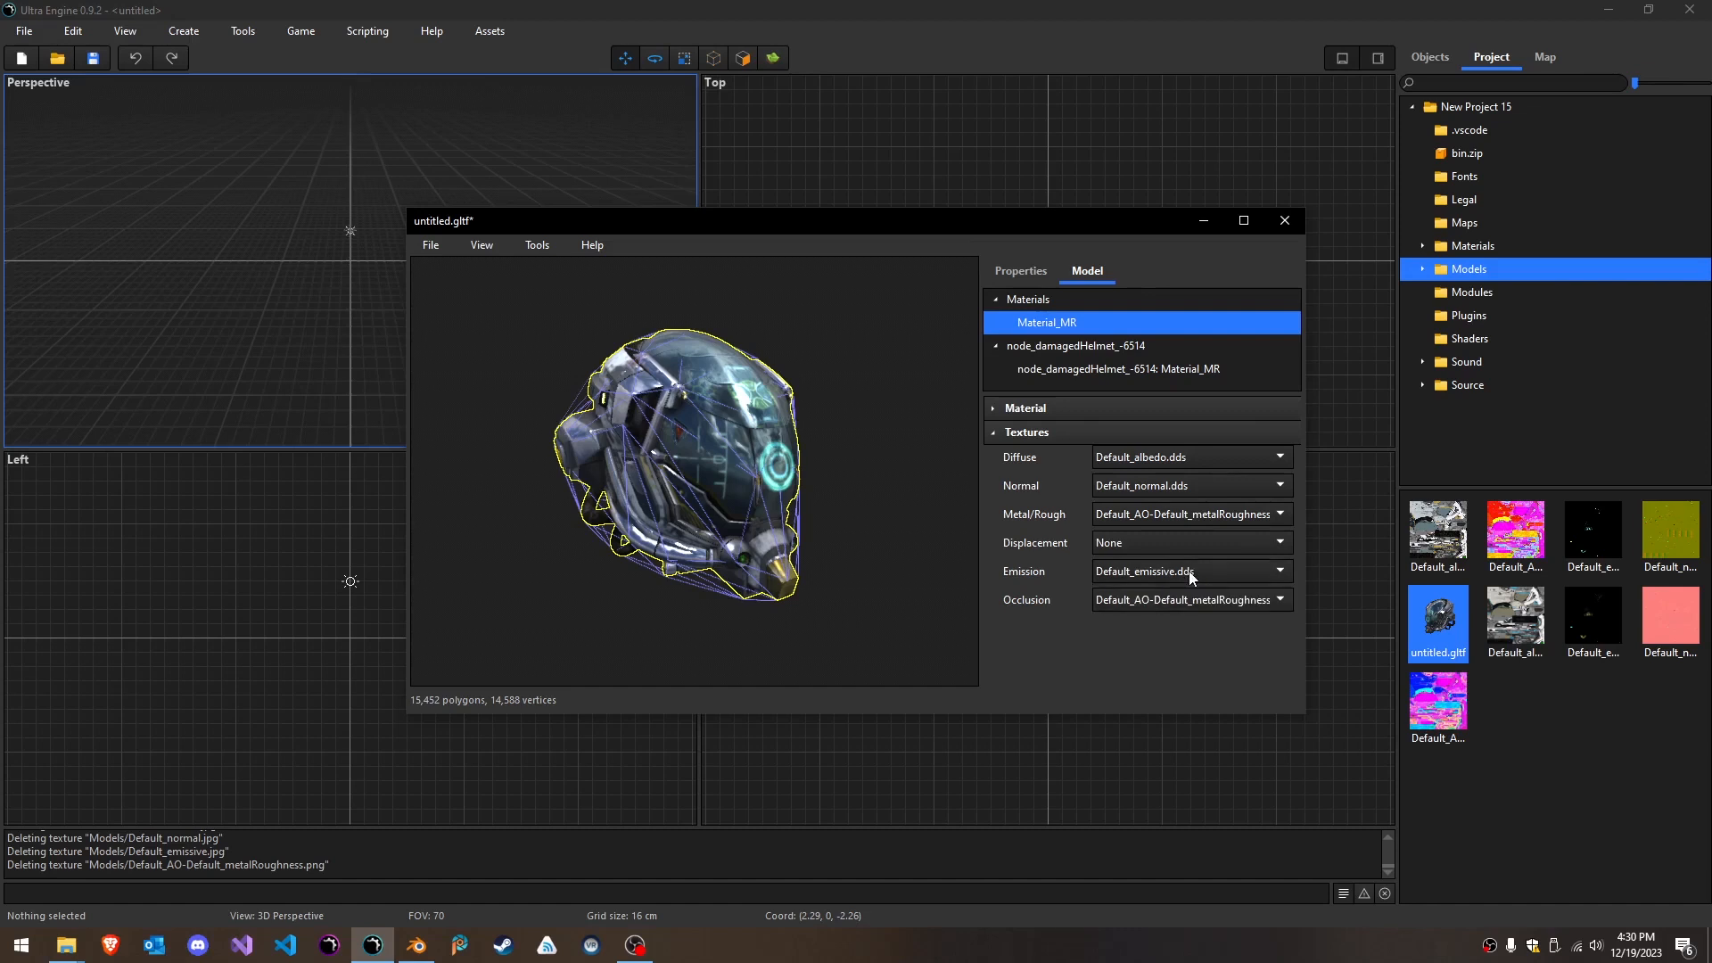
- Save the untitled.gltf model with its converted textures and close the model editor
{"action": "left_click", "coordinate": [1002, 272]}
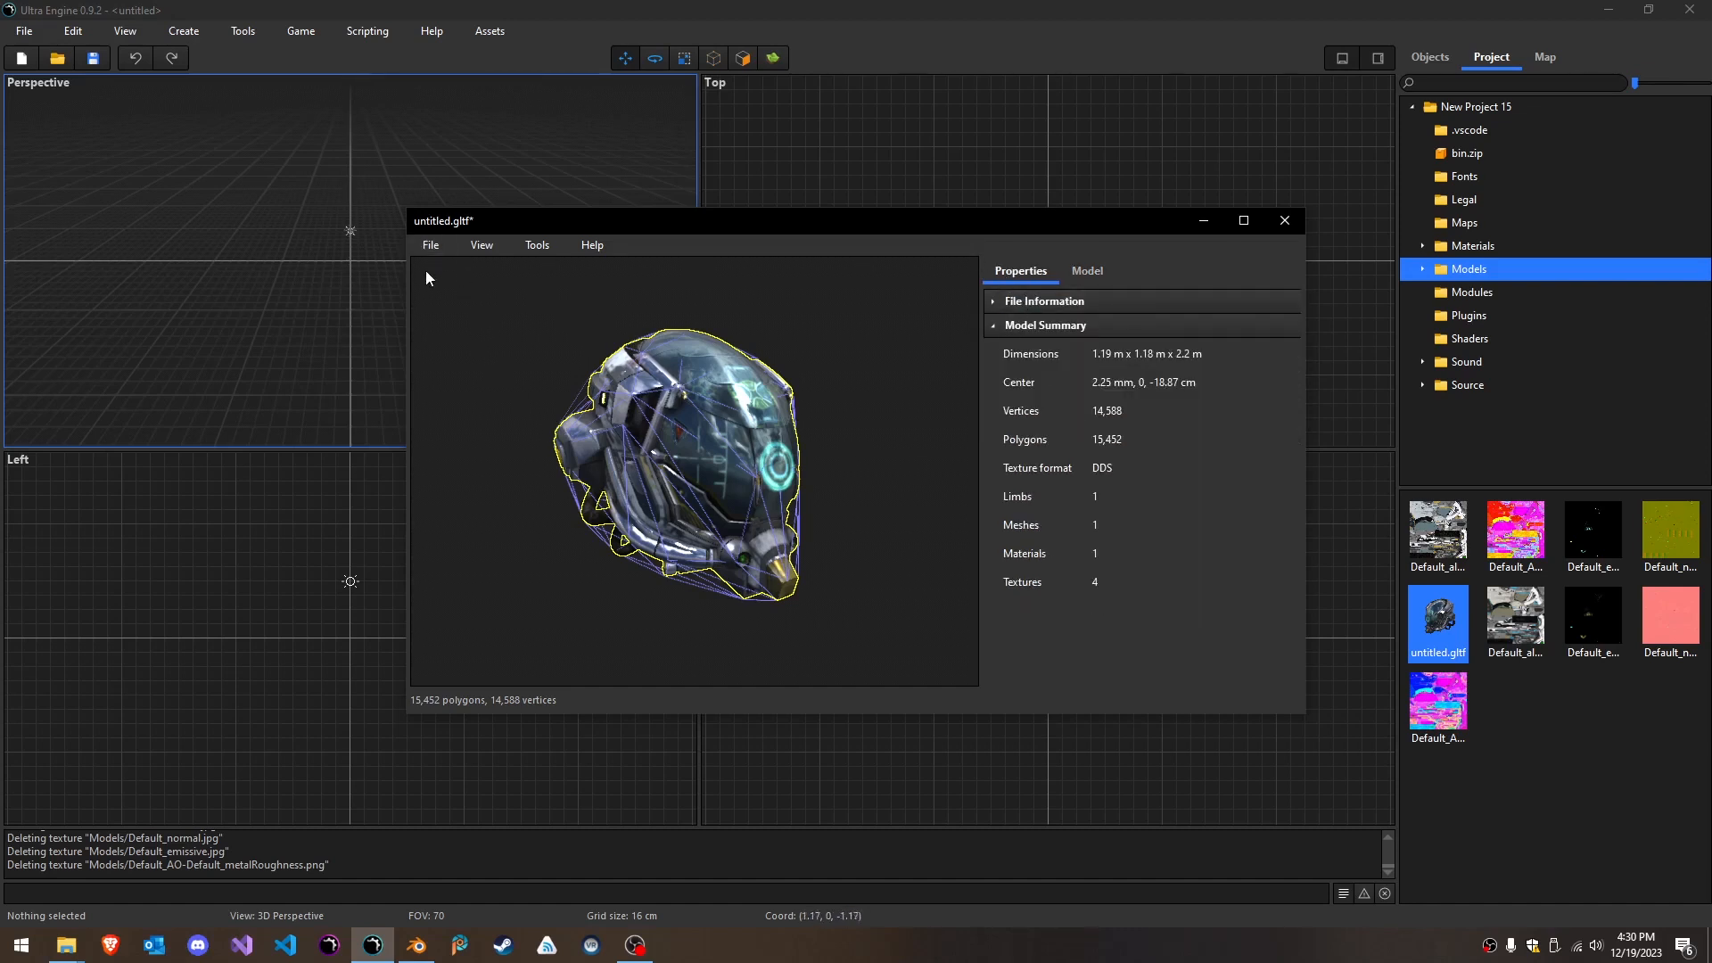
{"action": "left_click", "coordinate": [433, 246]}
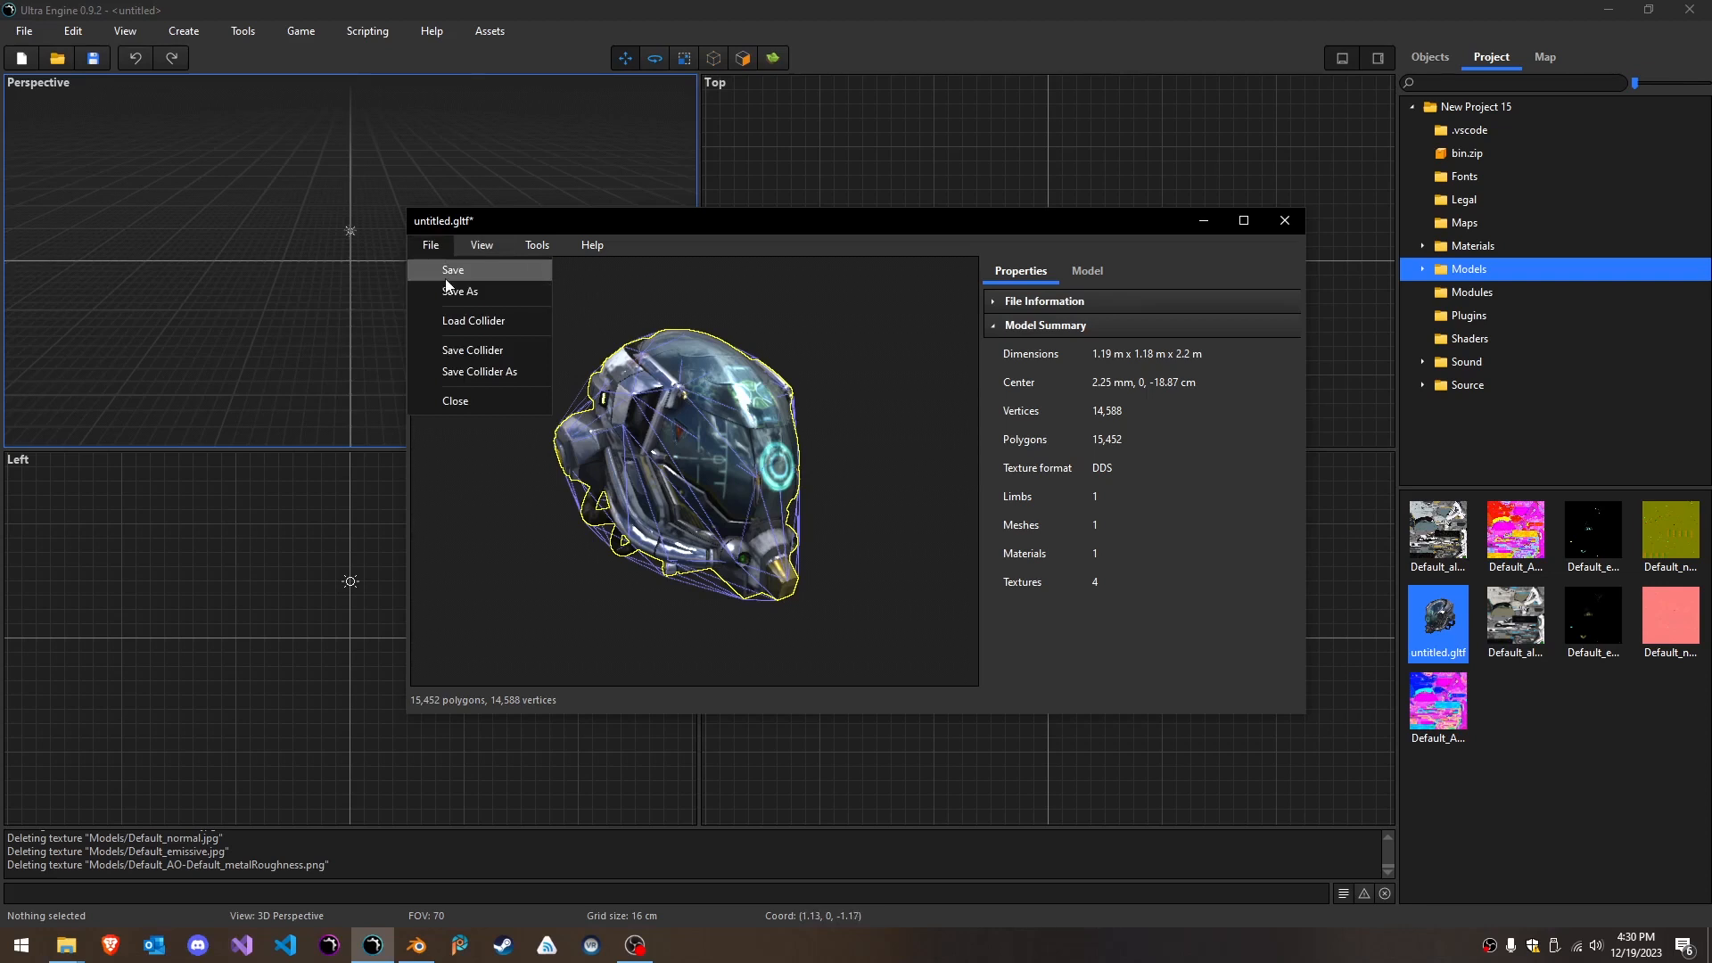
{"action": "left_click", "coordinate": [444, 277]}
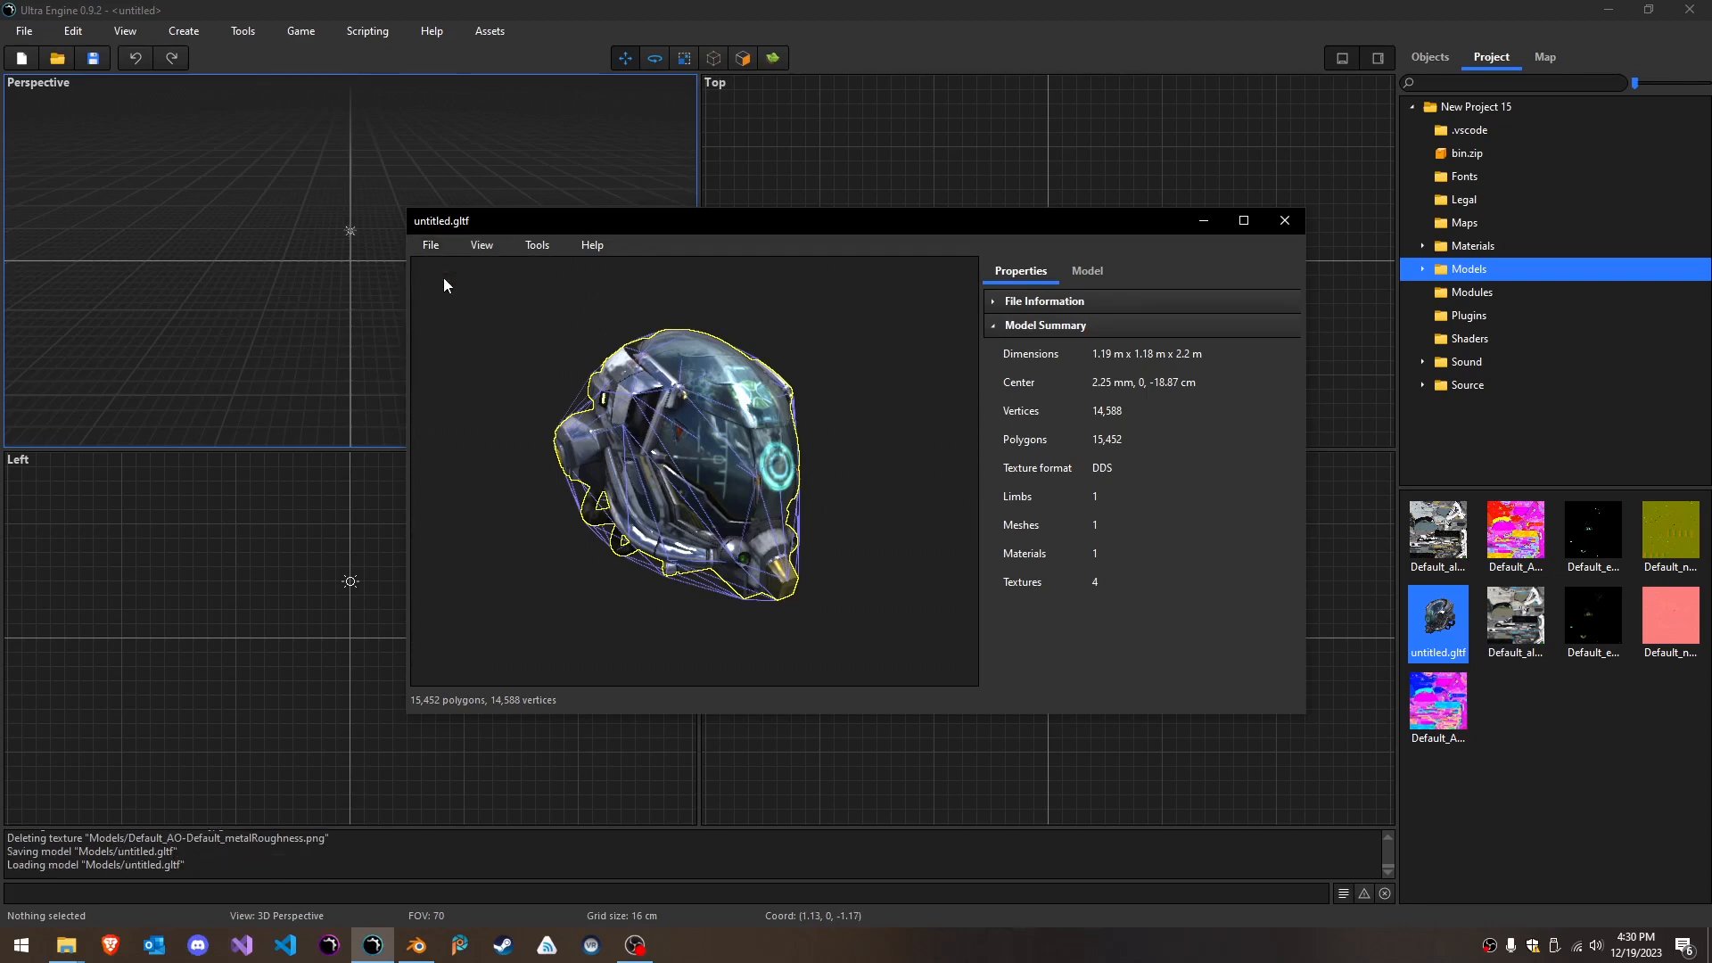
{"action": "left_click", "coordinate": [1286, 221]}
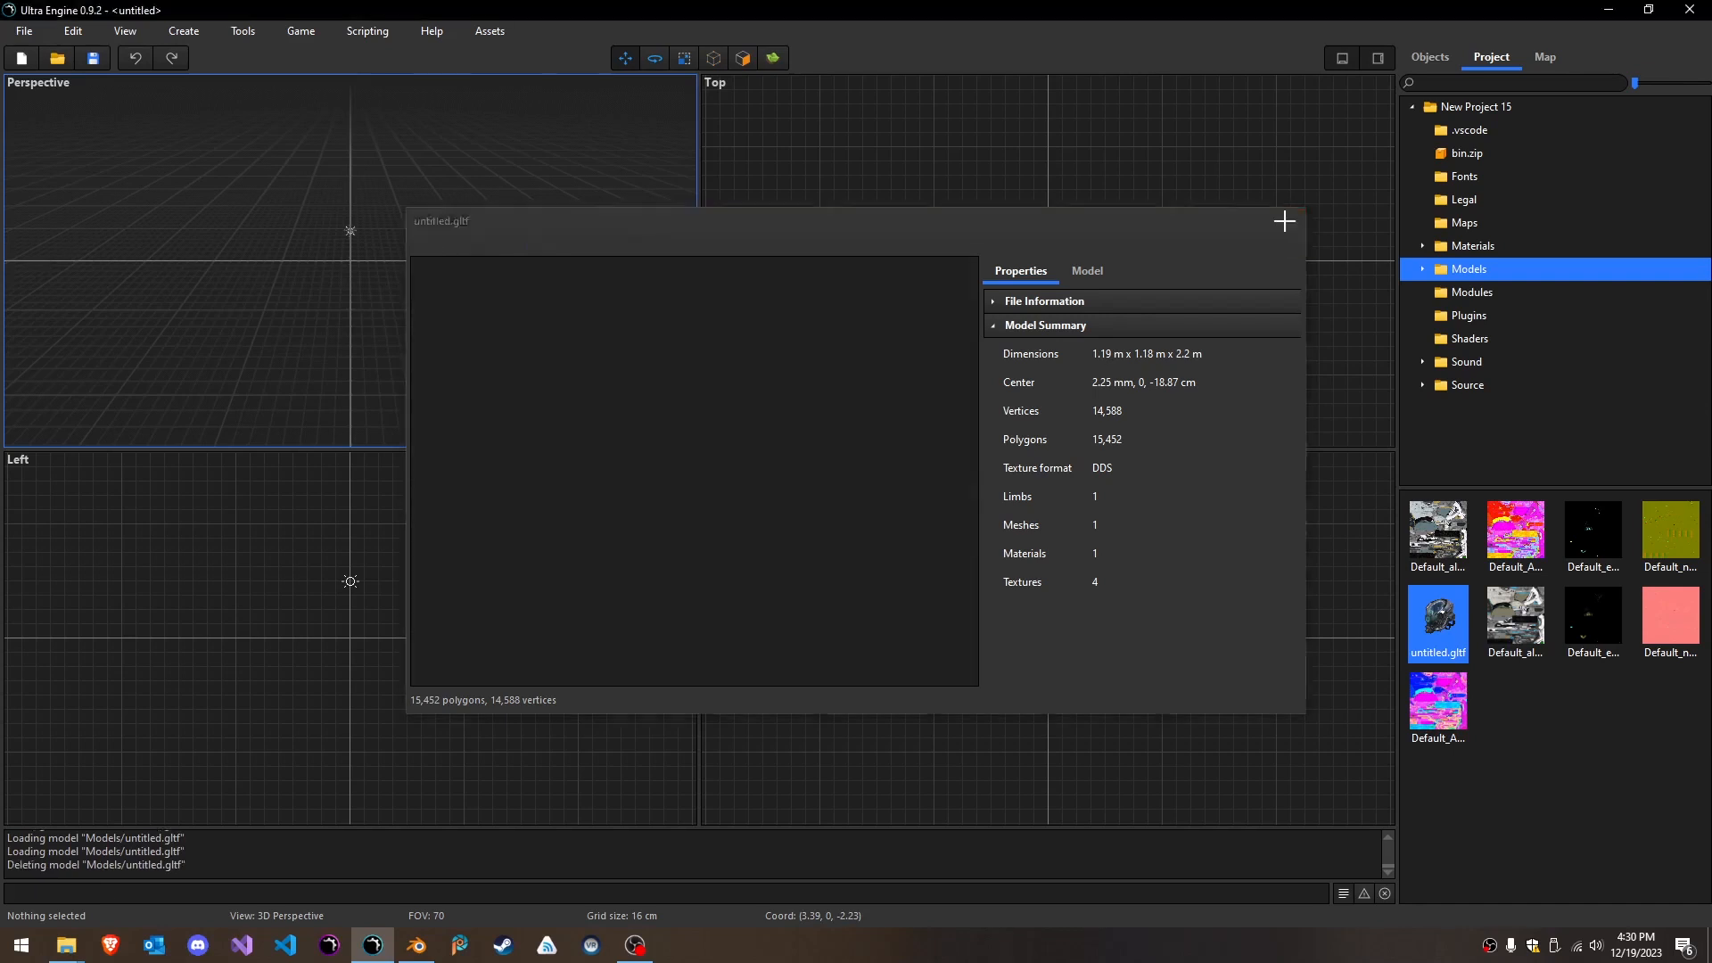
- Reopen the saved untitled.gltf from the Models folder and inspect the helmet up close from the side
{"action": "mouse_move", "coordinate": [1438, 626]}
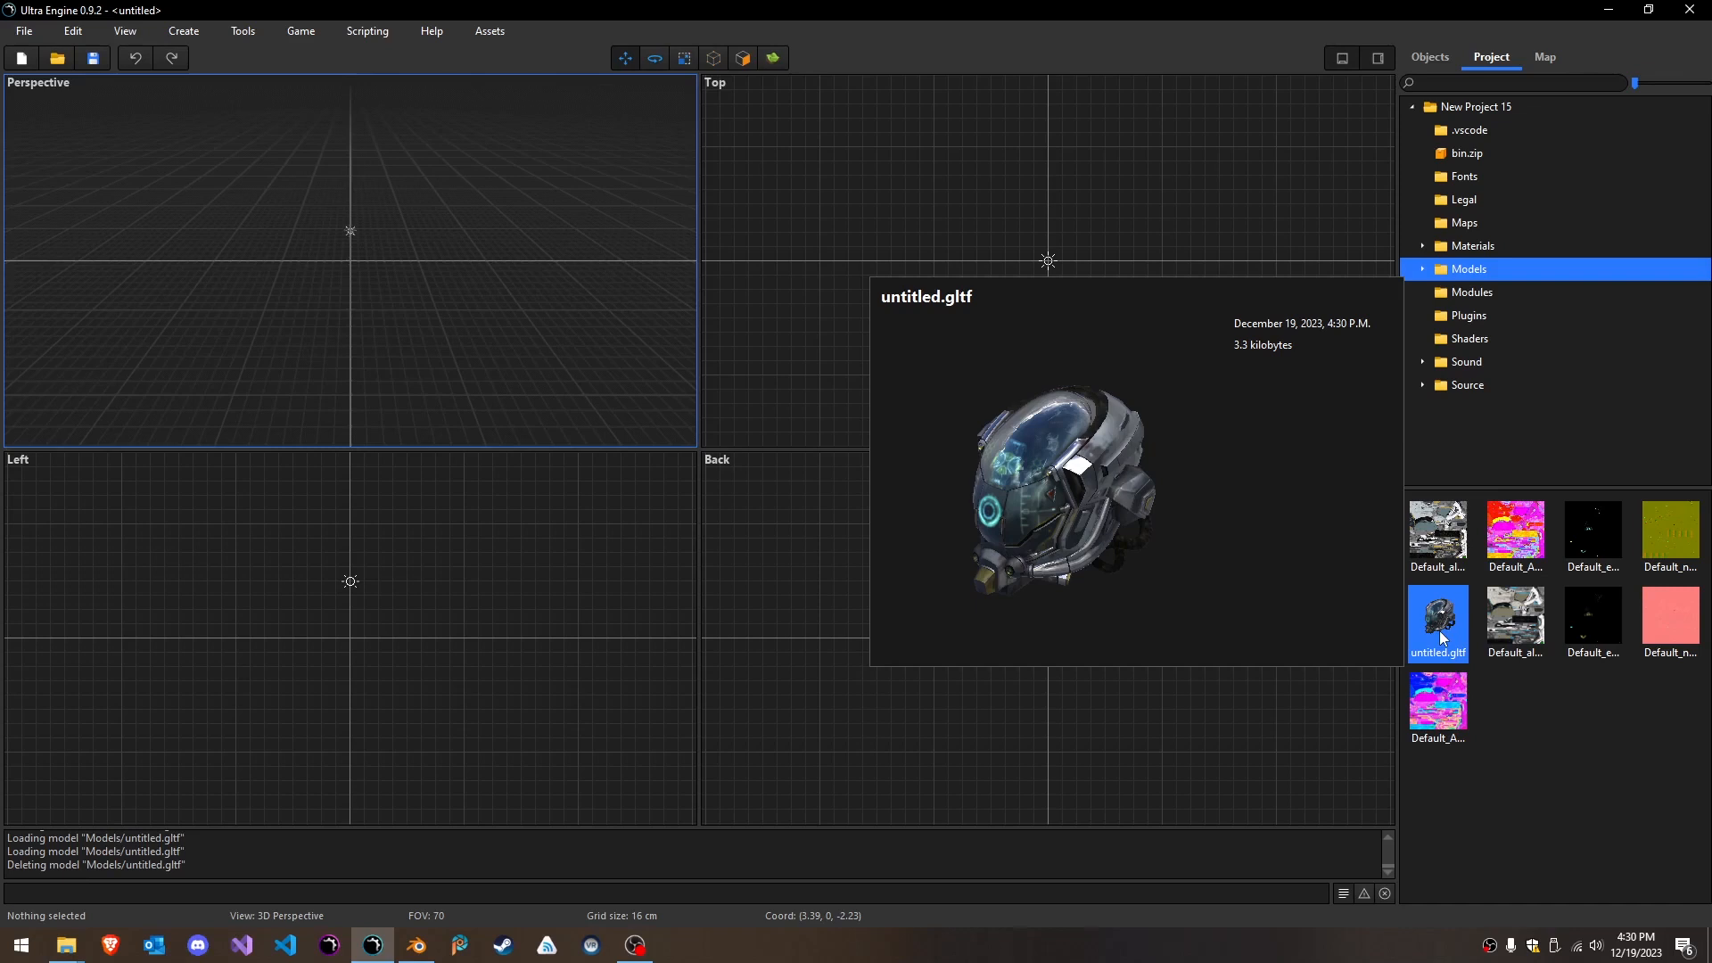
{"action": "double_click", "coordinate": [1440, 624]}
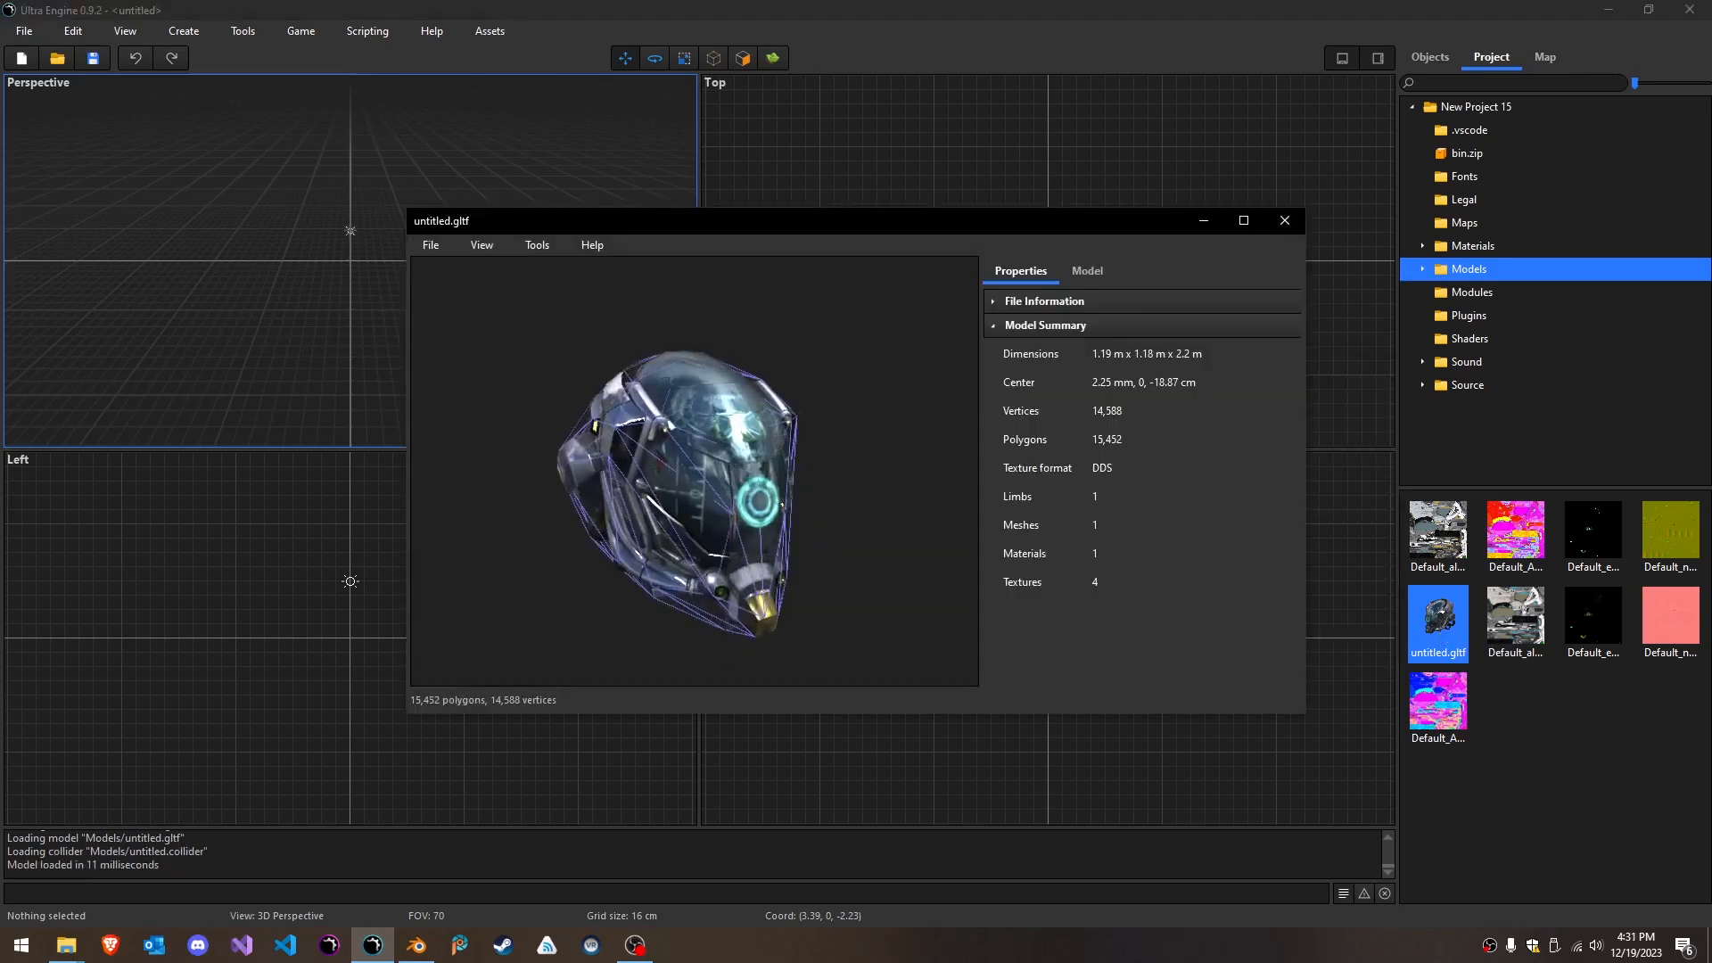
{"action": "left_click", "coordinate": [1286, 219]}
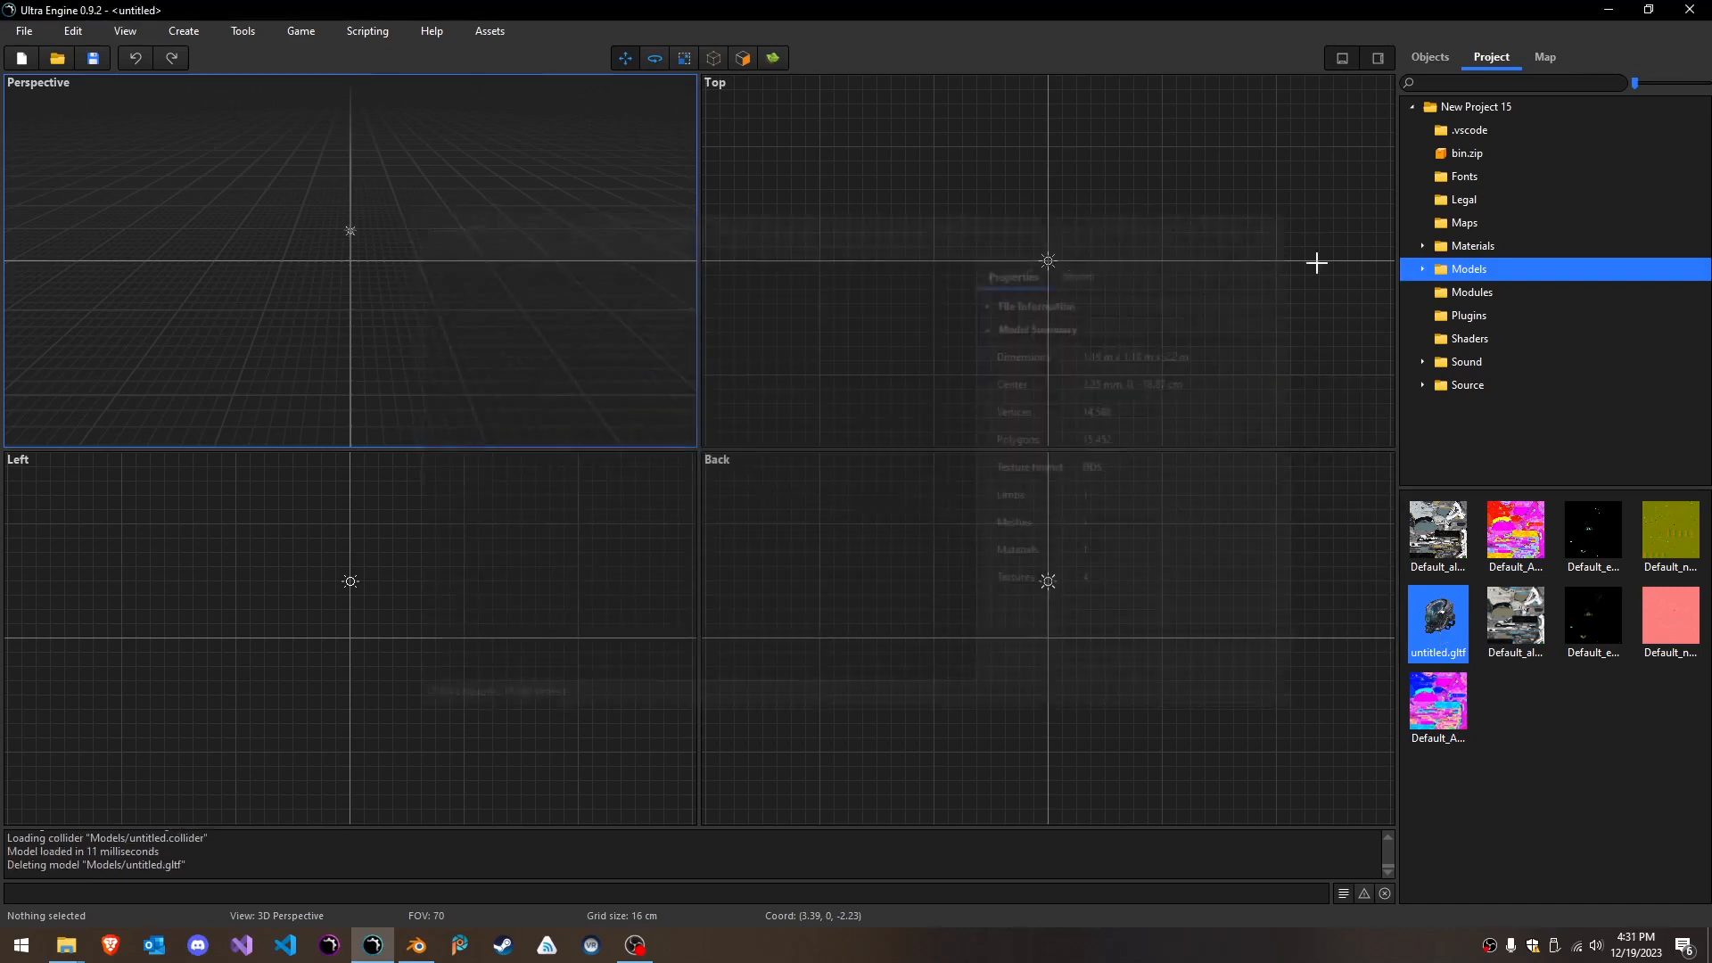
{"action": "double_click", "coordinate": [1447, 633]}
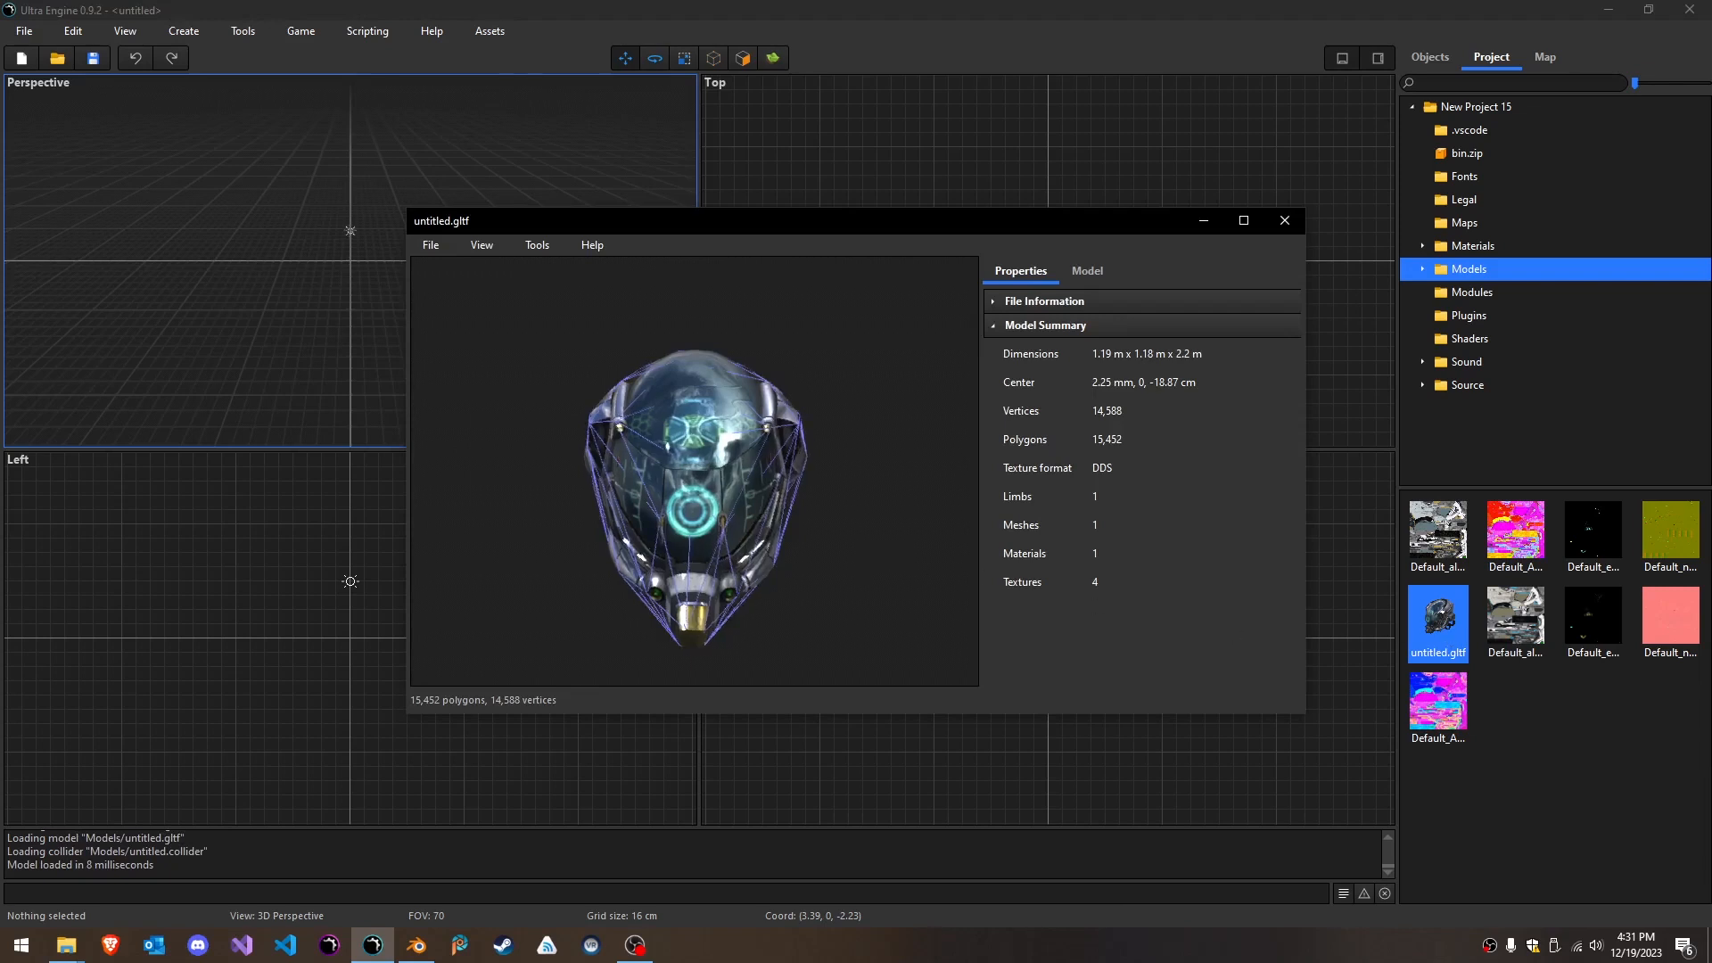
{"action": "right_click_drag", "start_coordinate": [769, 567], "coordinate": [810, 579]}
{"action": "mouse_move", "coordinate": [810, 579]}
{"action": "middle_mouse_down"}
{"action": "mouse_move", "coordinate": [824, 538]}
{"action": "mouse_move", "coordinate": [812, 569]}
{"action": "middle_mouse_up"}
{"action": "scroll", "coordinate": [812, 570], "scroll_direction": "up", "scroll_amount": 3}
{"action": "right_click_drag", "start_coordinate": [812, 570], "coordinate": [958, 576]}
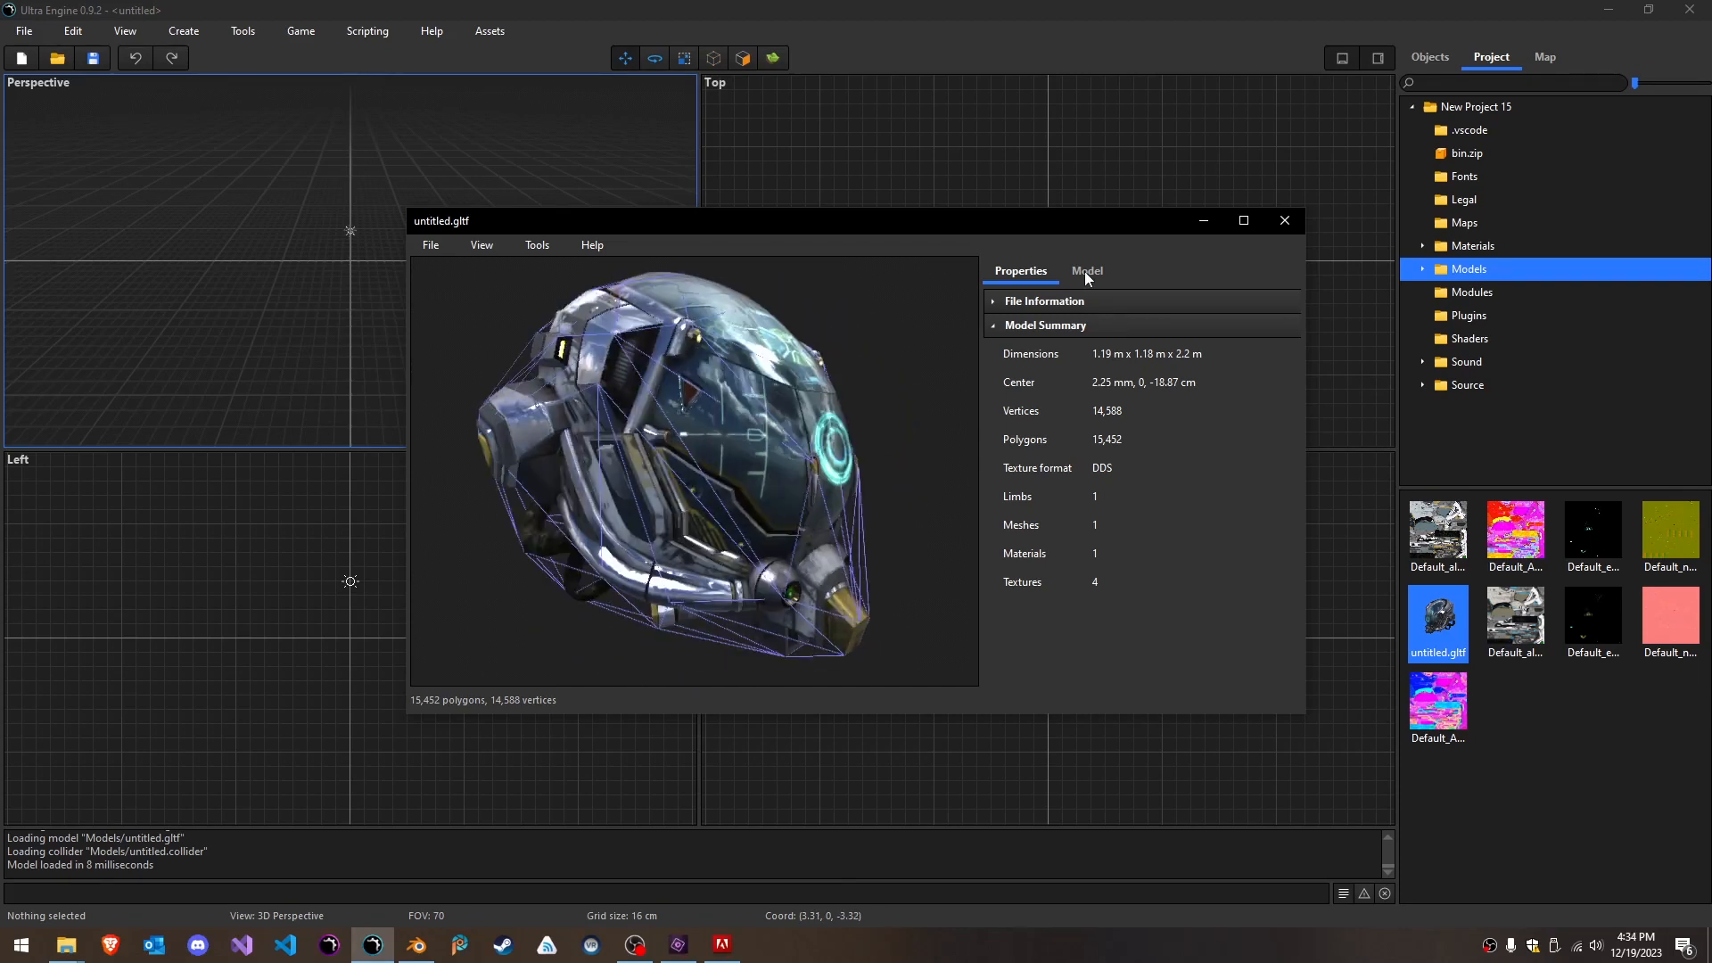
- Open Material_MR's diffuse texture Default_albedo.dds for editing and examine its format and VRAM use
{"action": "left_click", "coordinate": [1085, 271]}
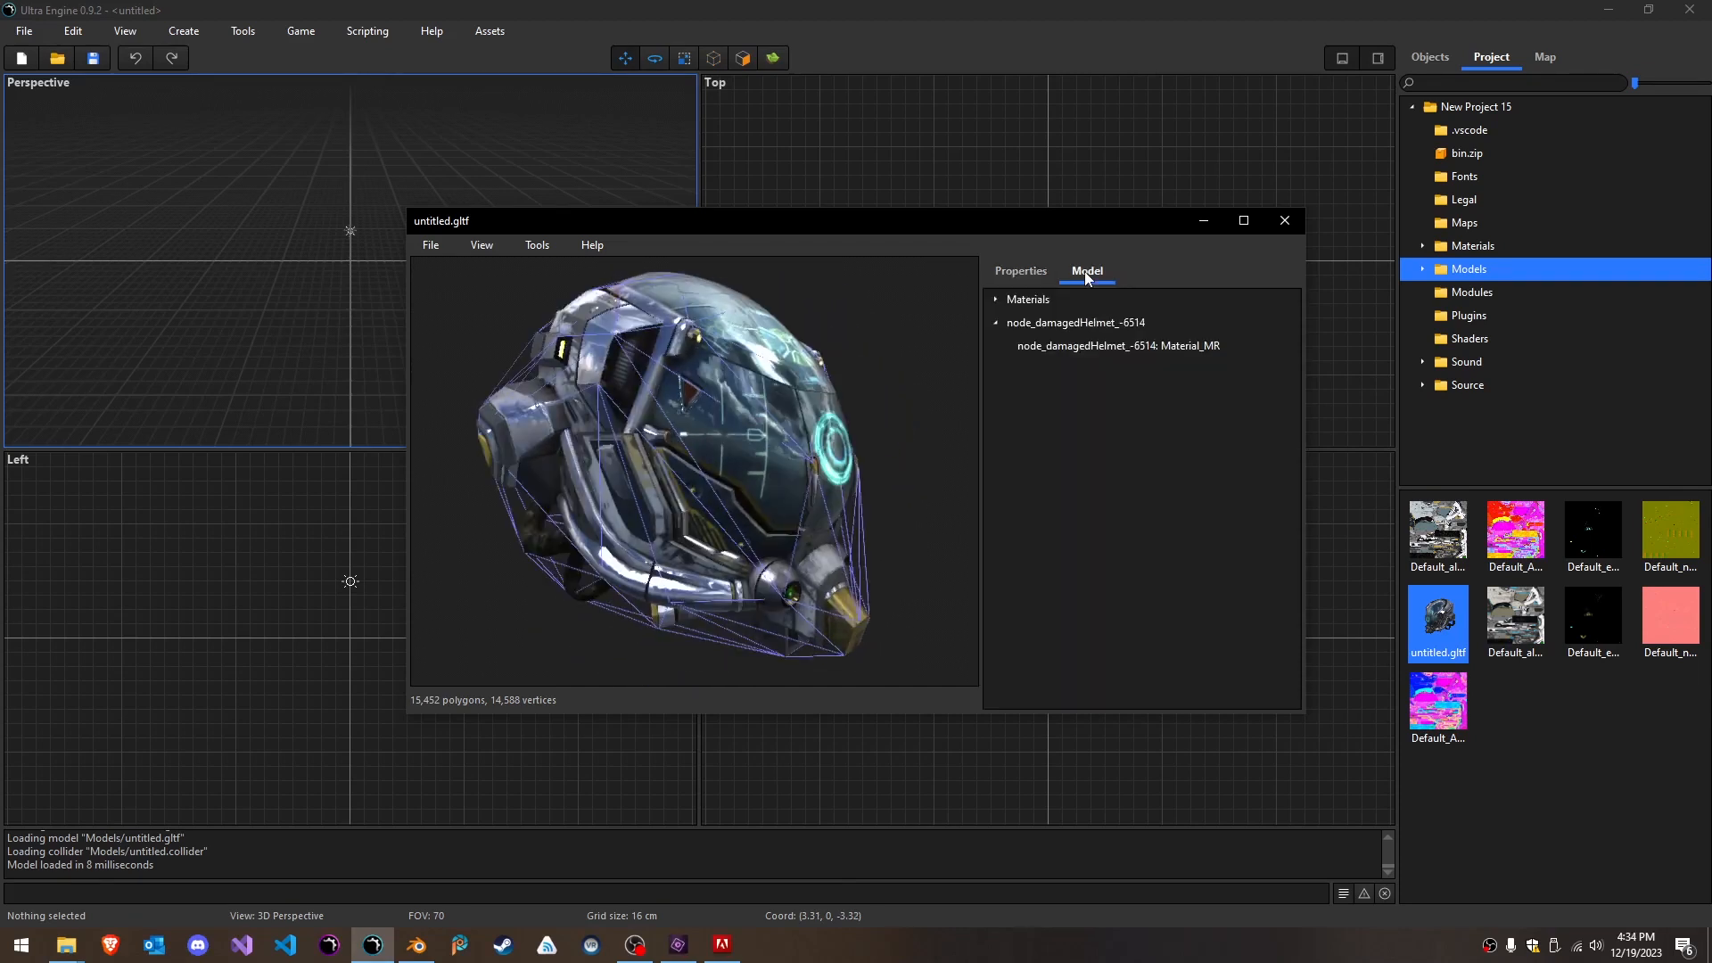
{"action": "left_click", "coordinate": [995, 301]}
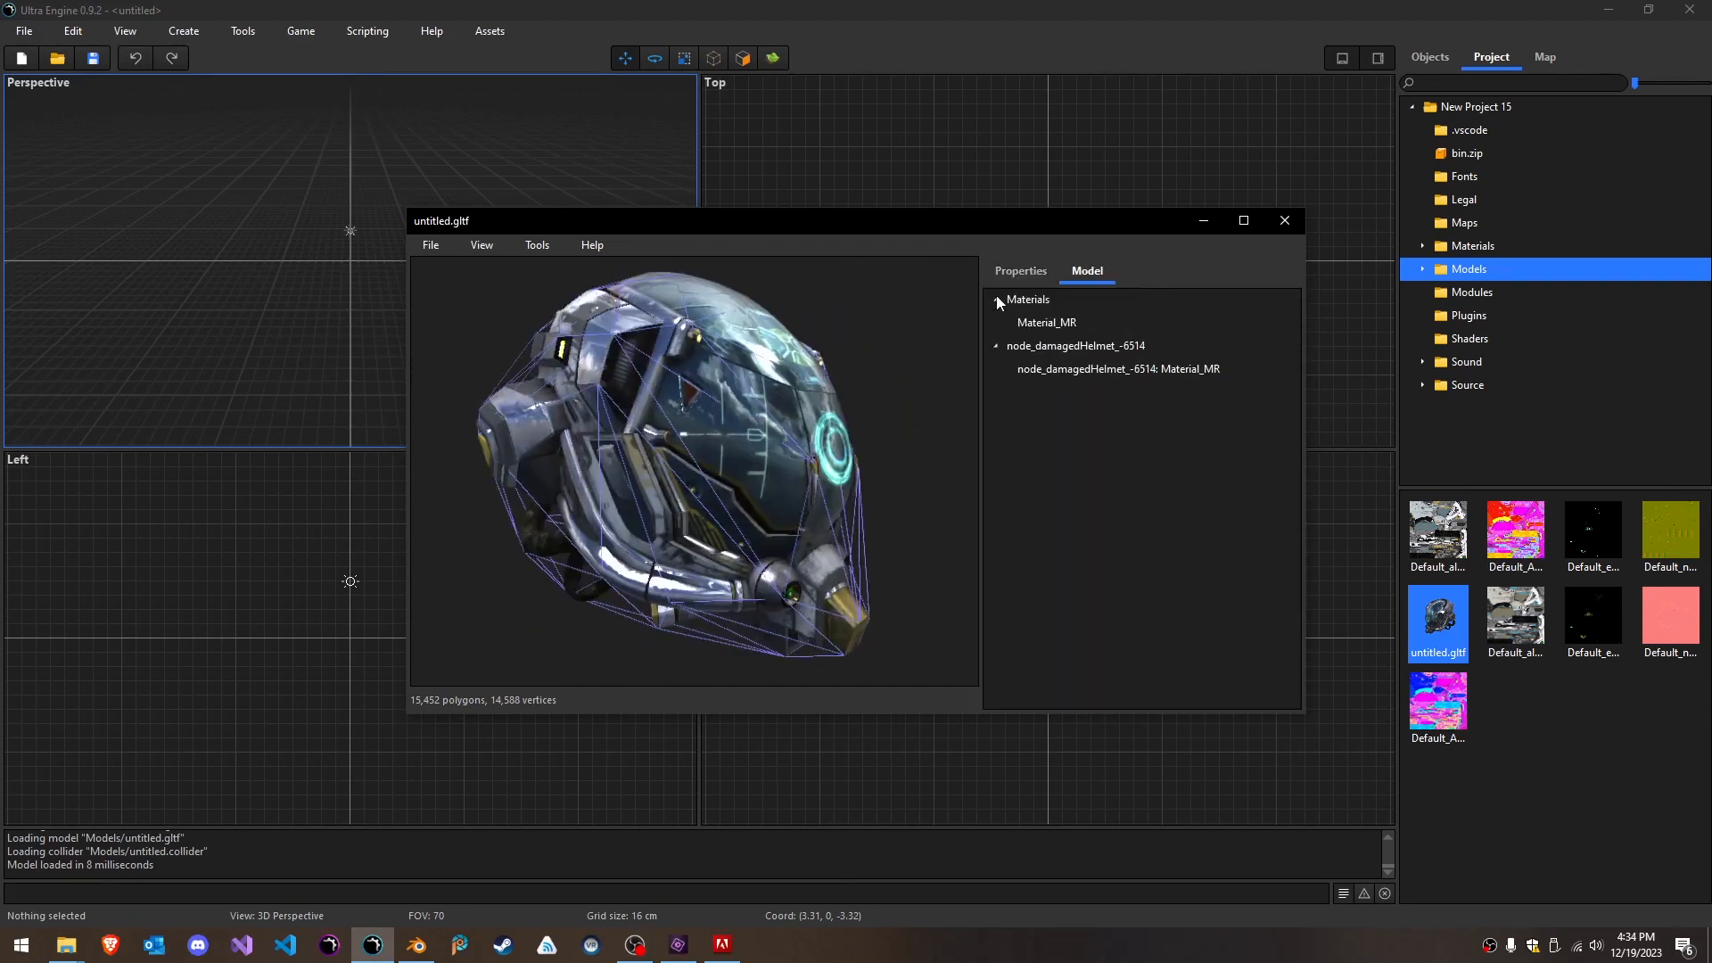
{"action": "left_click", "coordinate": [1045, 324]}
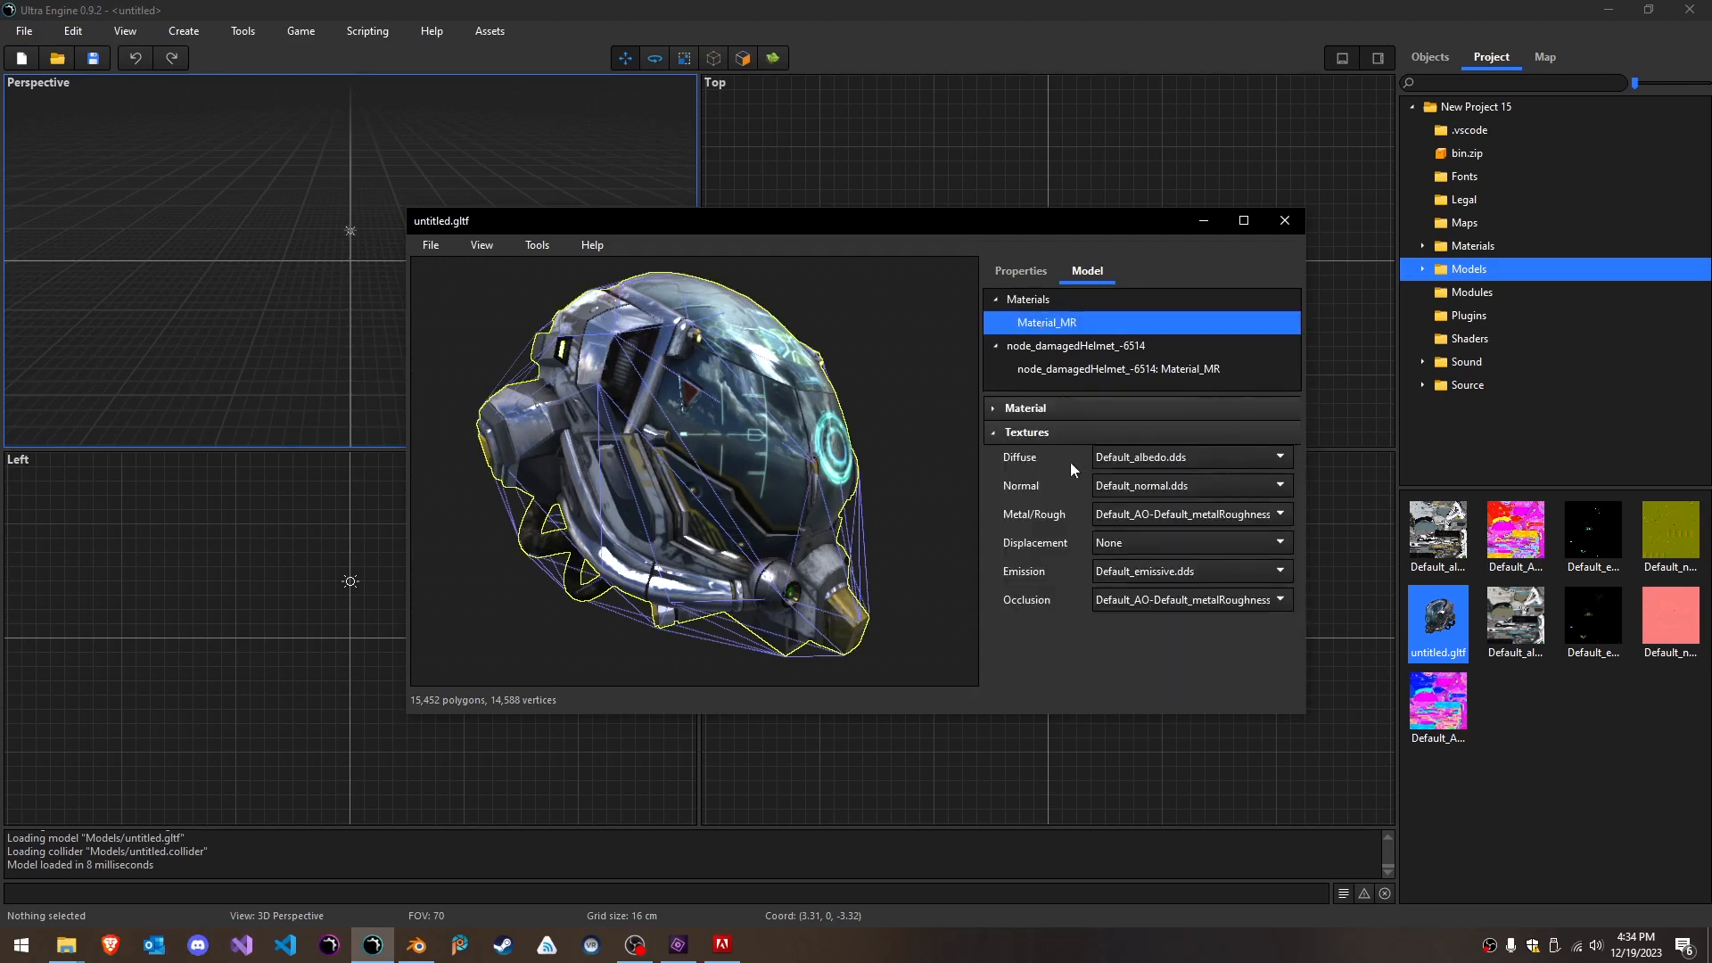
{"action": "left_click", "coordinate": [1201, 457]}
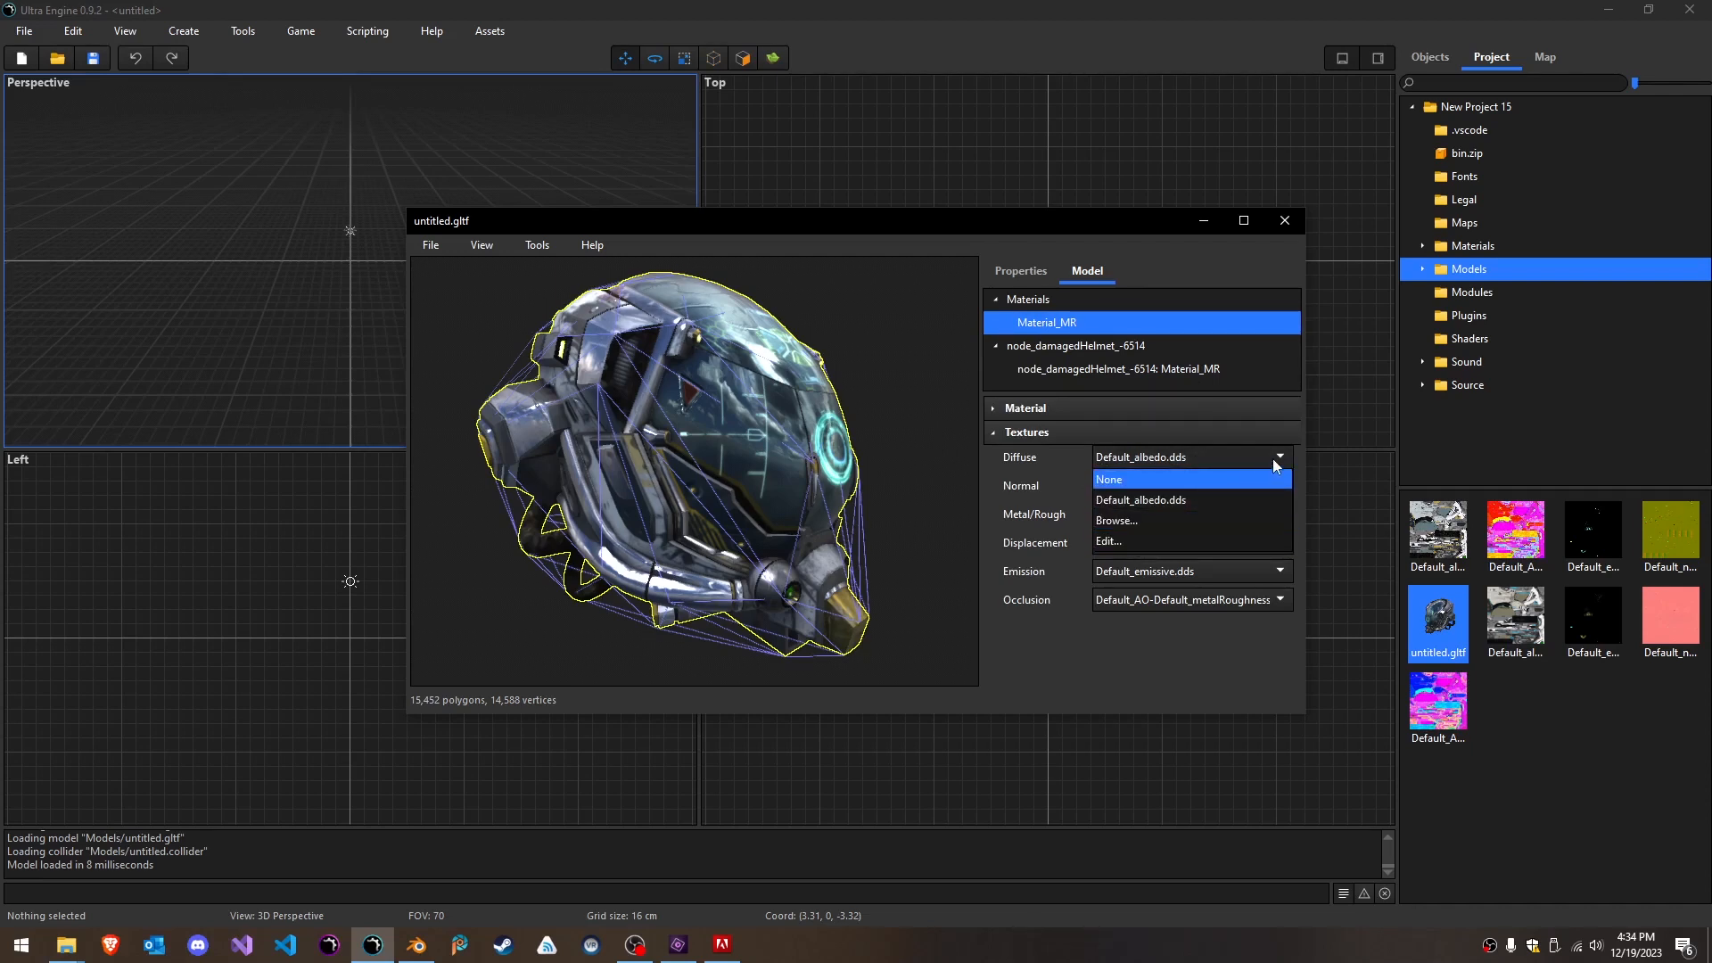
{"action": "left_click", "coordinate": [1114, 542]}
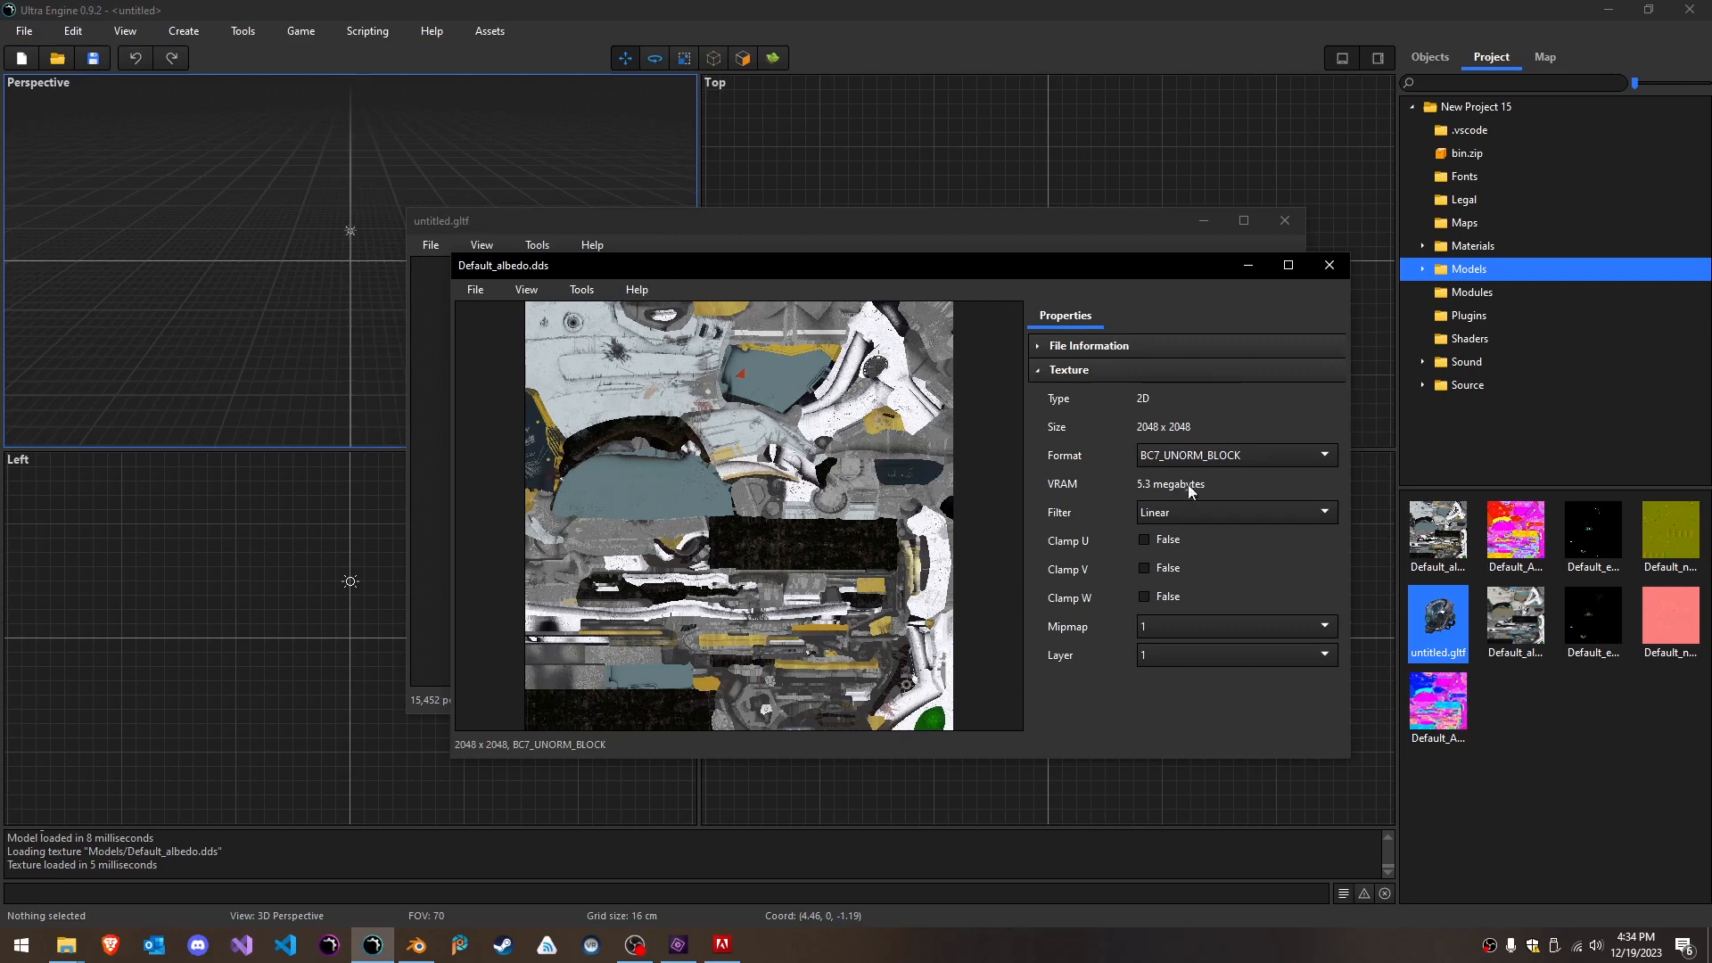
{"action": "left_click_drag", "start_coordinate": [1050, 275], "coordinate": [804, 275]}
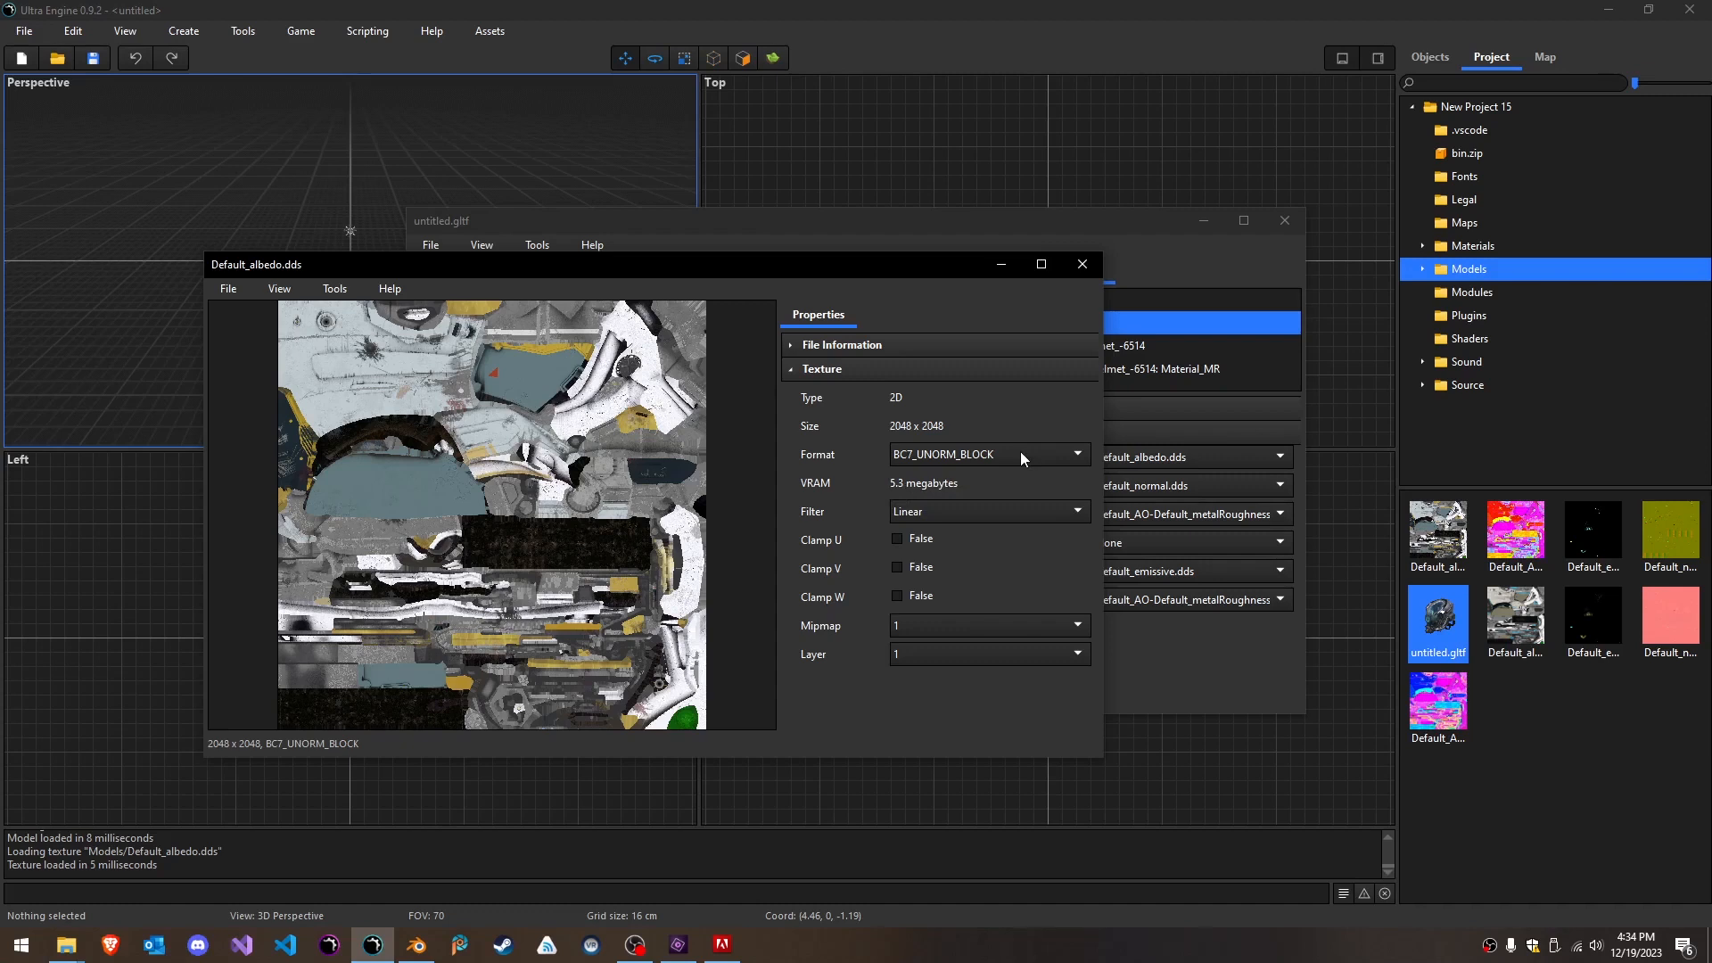
- Open Default_albedo.jpg, compare its format and VRAM use with Default_albedo.dds, and close both textures
{"action": "left_click", "coordinate": [1438, 547]}
{"action": "left_click", "coordinate": [1510, 617]}
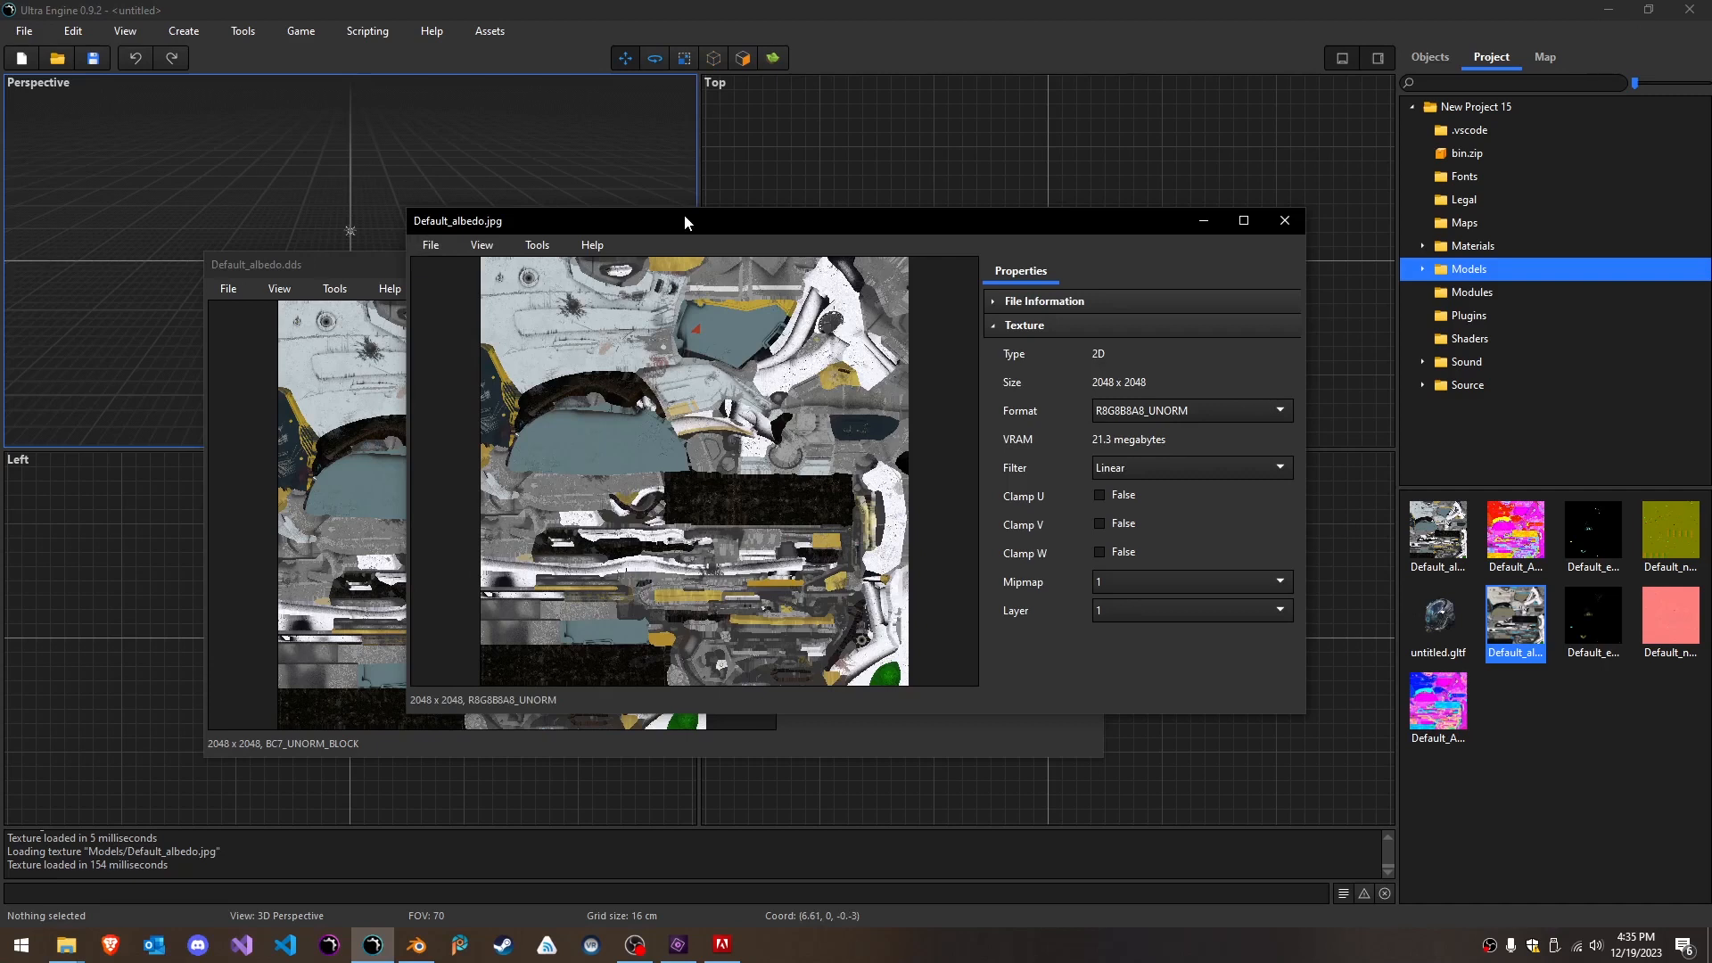
{"action": "left_click_drag", "start_coordinate": [680, 228], "coordinate": [710, 371]}
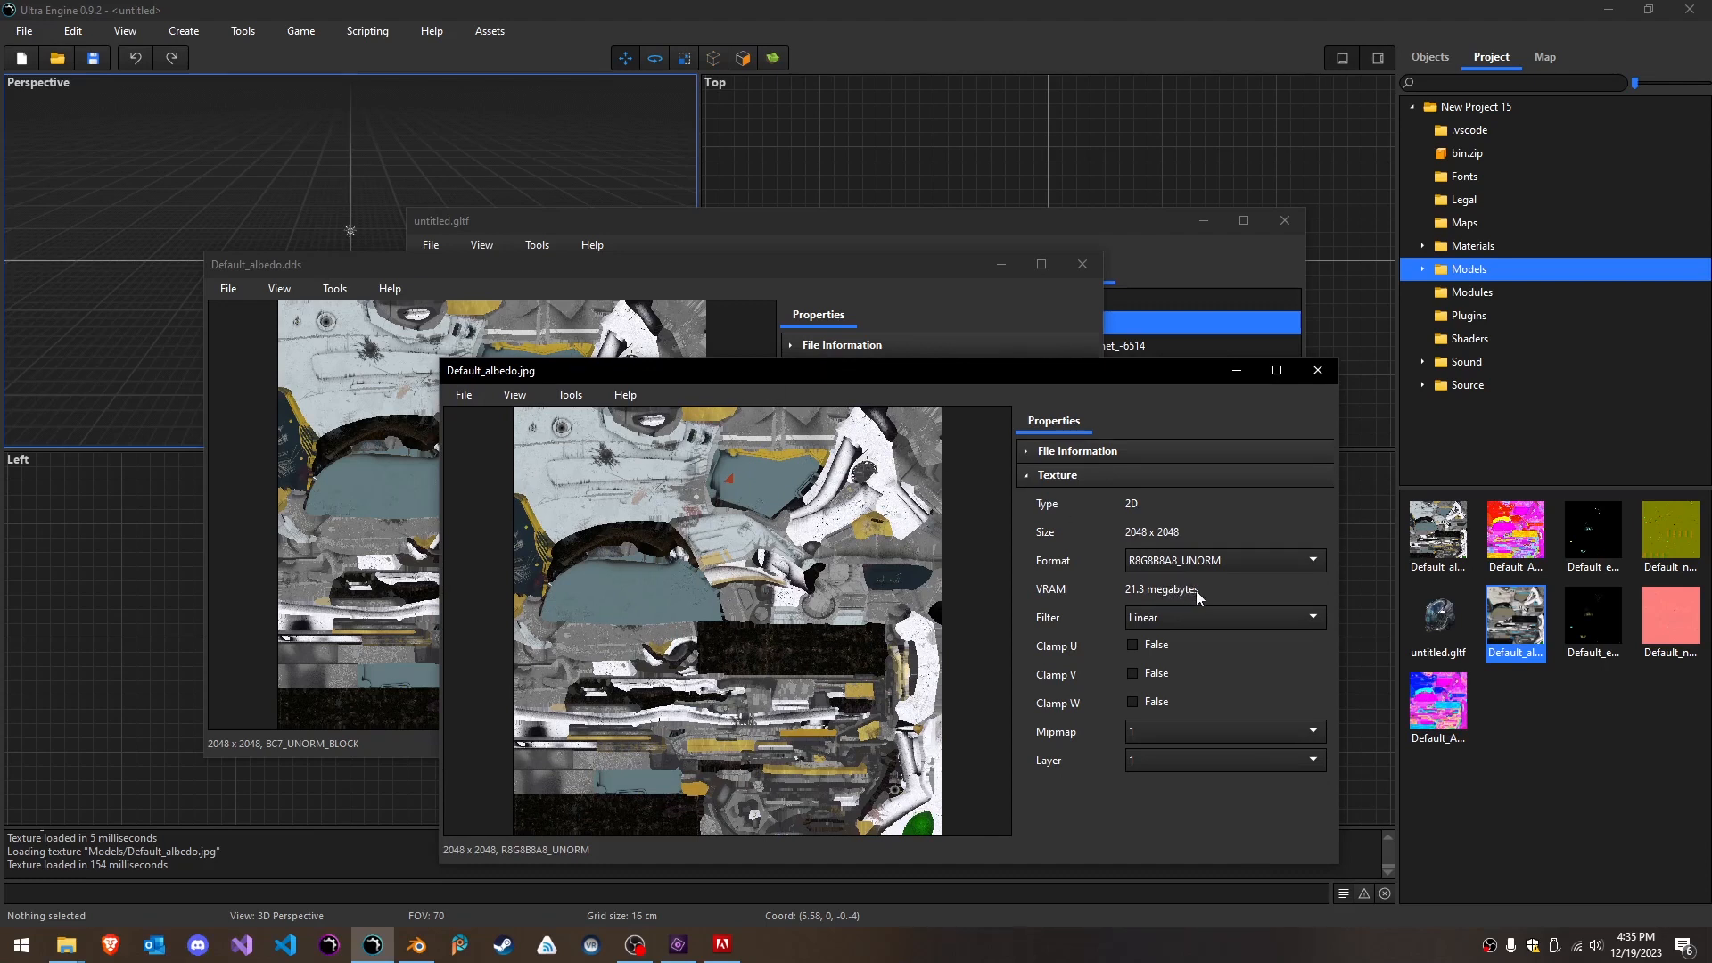
{"action": "left_click_drag", "start_coordinate": [799, 265], "coordinate": [720, 237]}
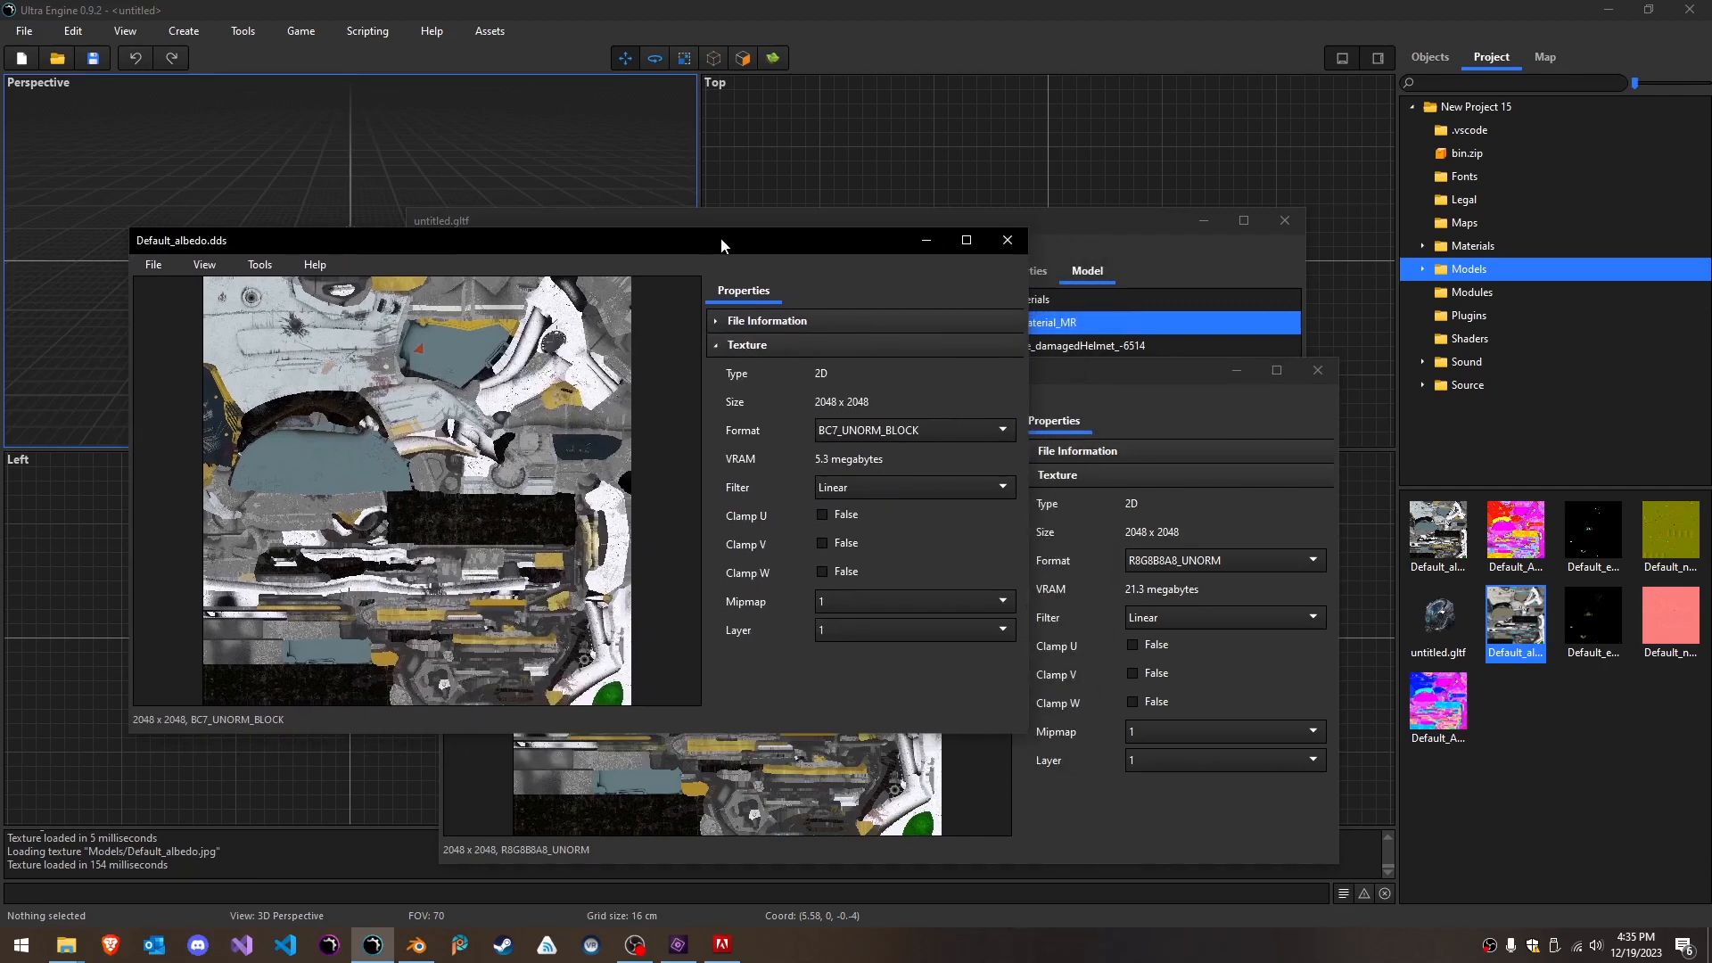
{"action": "left_click", "coordinate": [1117, 364]}
{"action": "left_click_drag", "start_coordinate": [1116, 364], "coordinate": [1110, 389]}
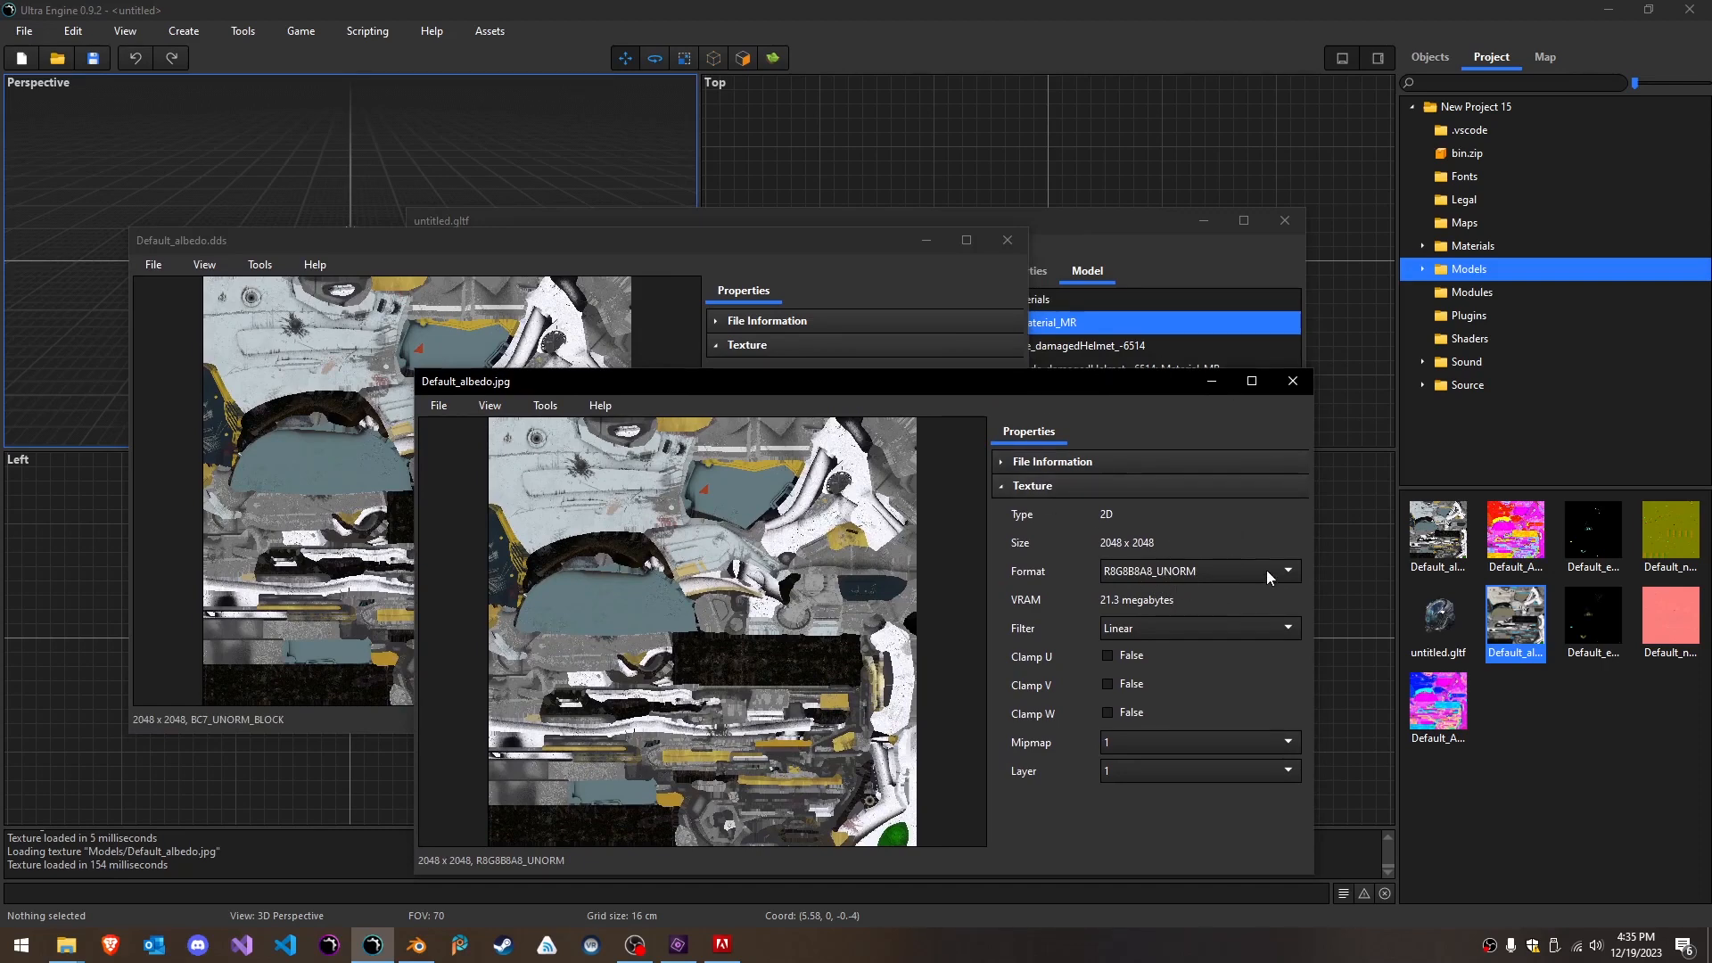
{"action": "left_click", "coordinate": [1295, 383]}
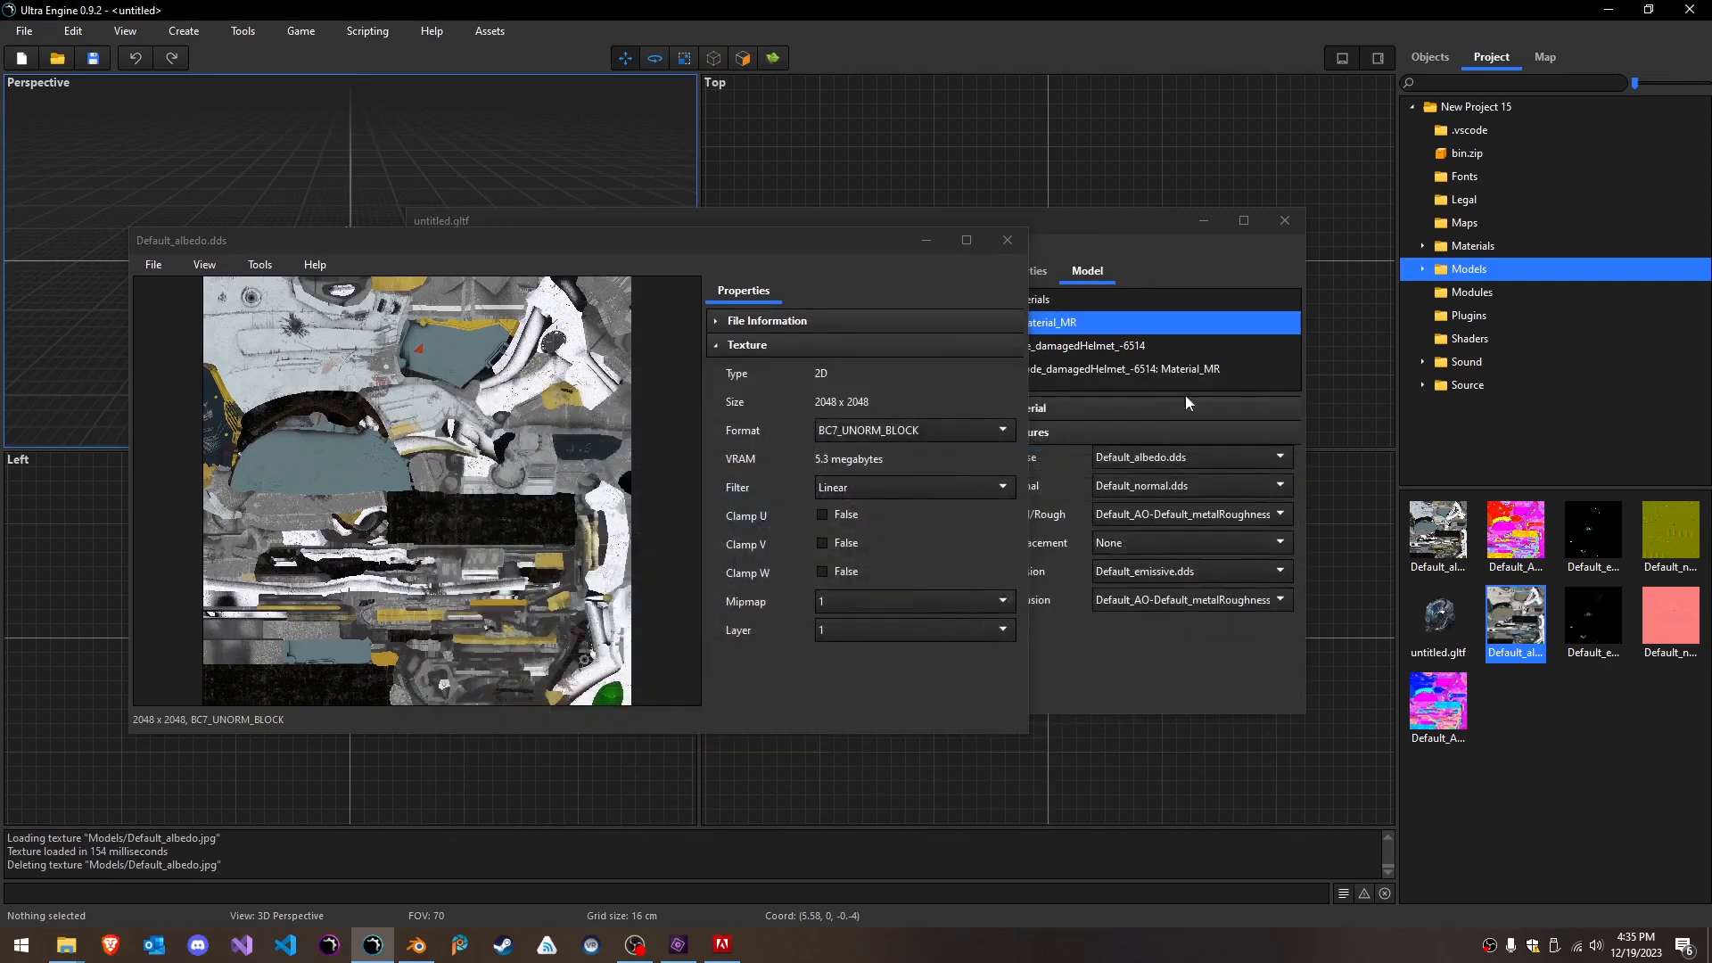
{"action": "left_click", "coordinate": [817, 239]}
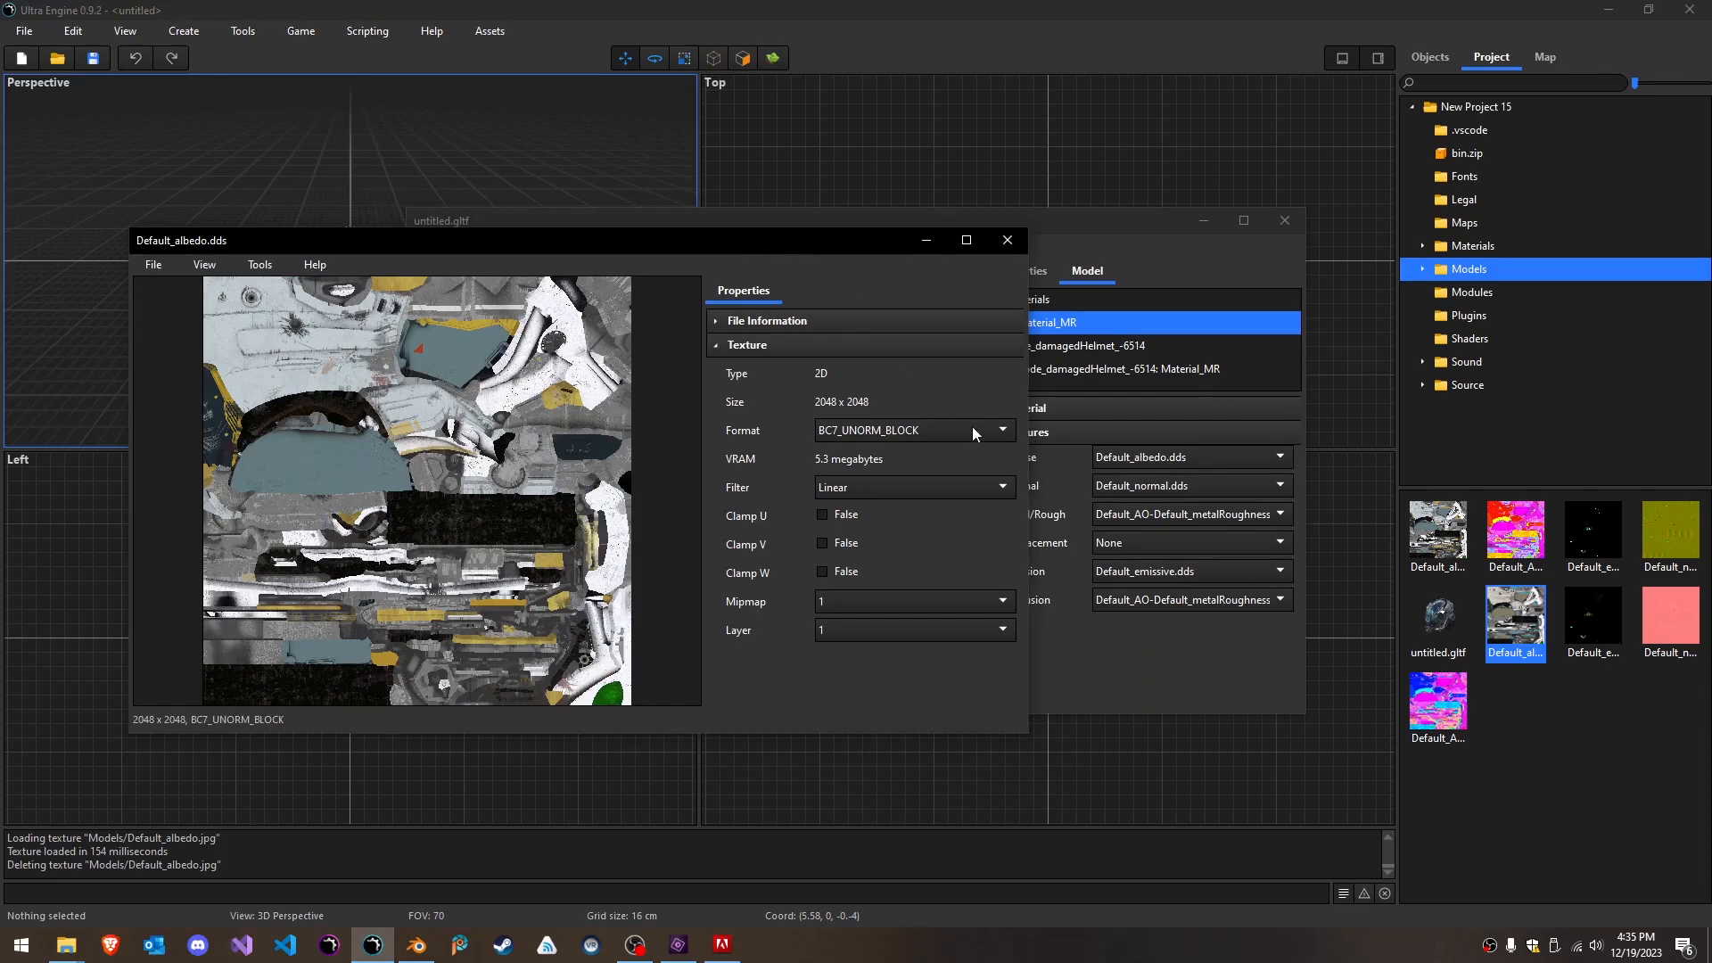
{"action": "left_click", "coordinate": [1006, 243]}
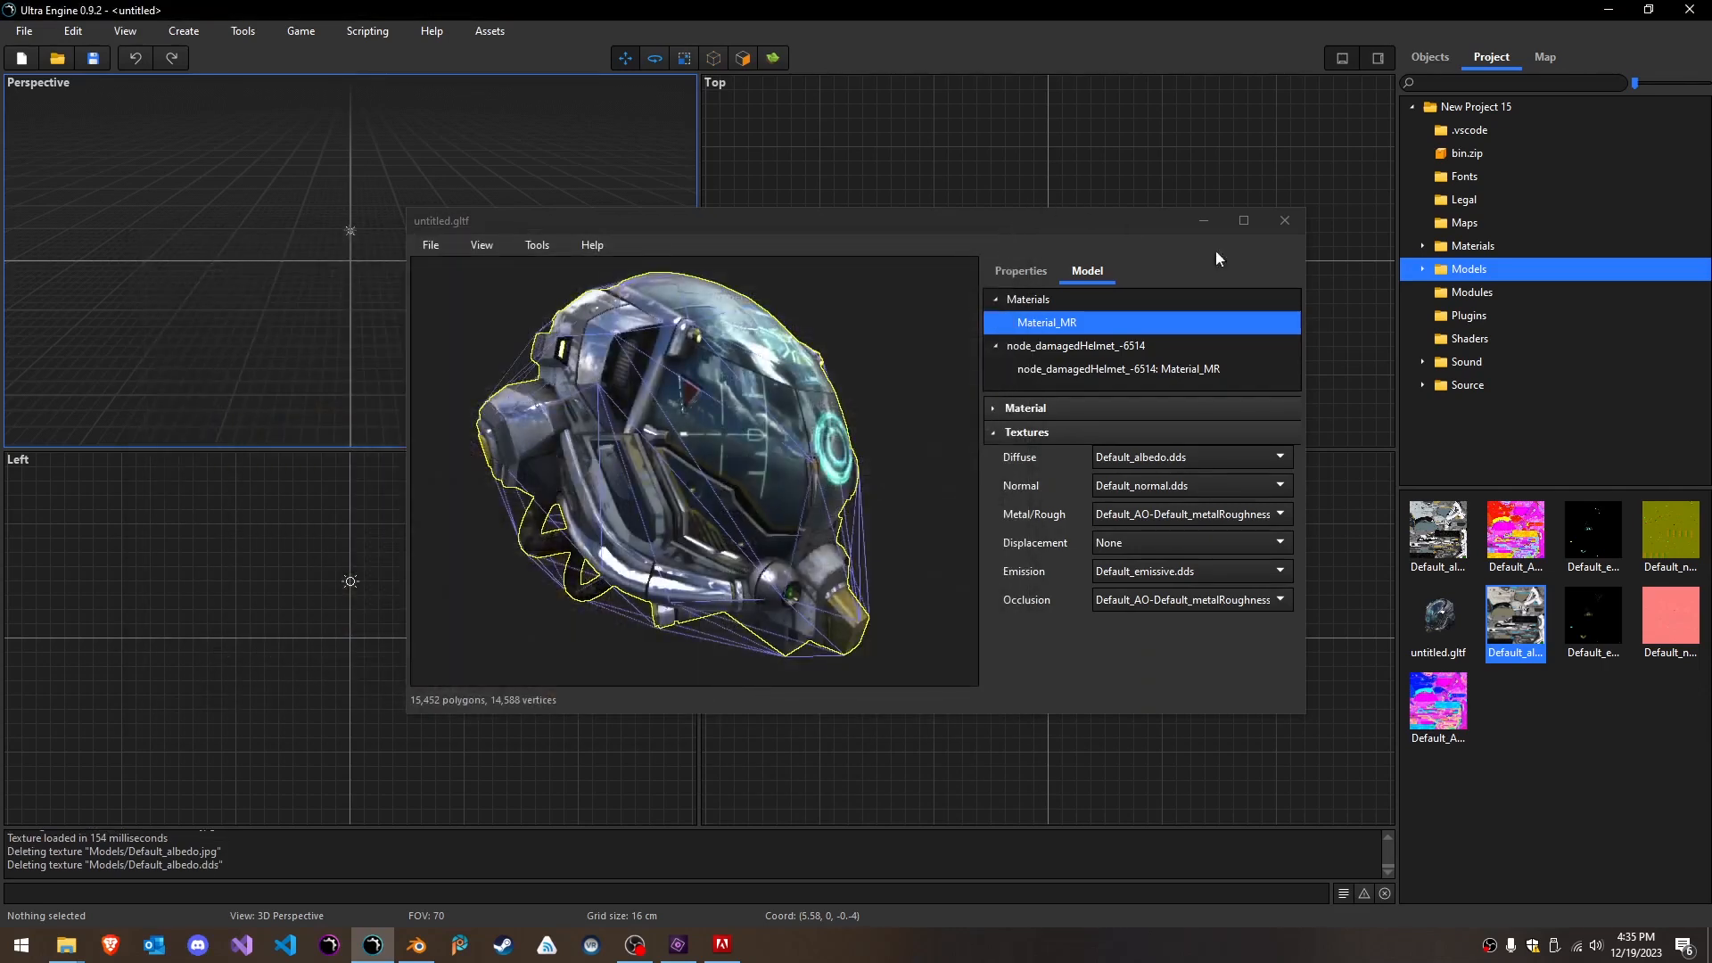
- Open Default_normal.dds from the Models folder, examine its texture format and VRAM use, and close it
{"action": "mouse_move", "coordinate": [1660, 528]}
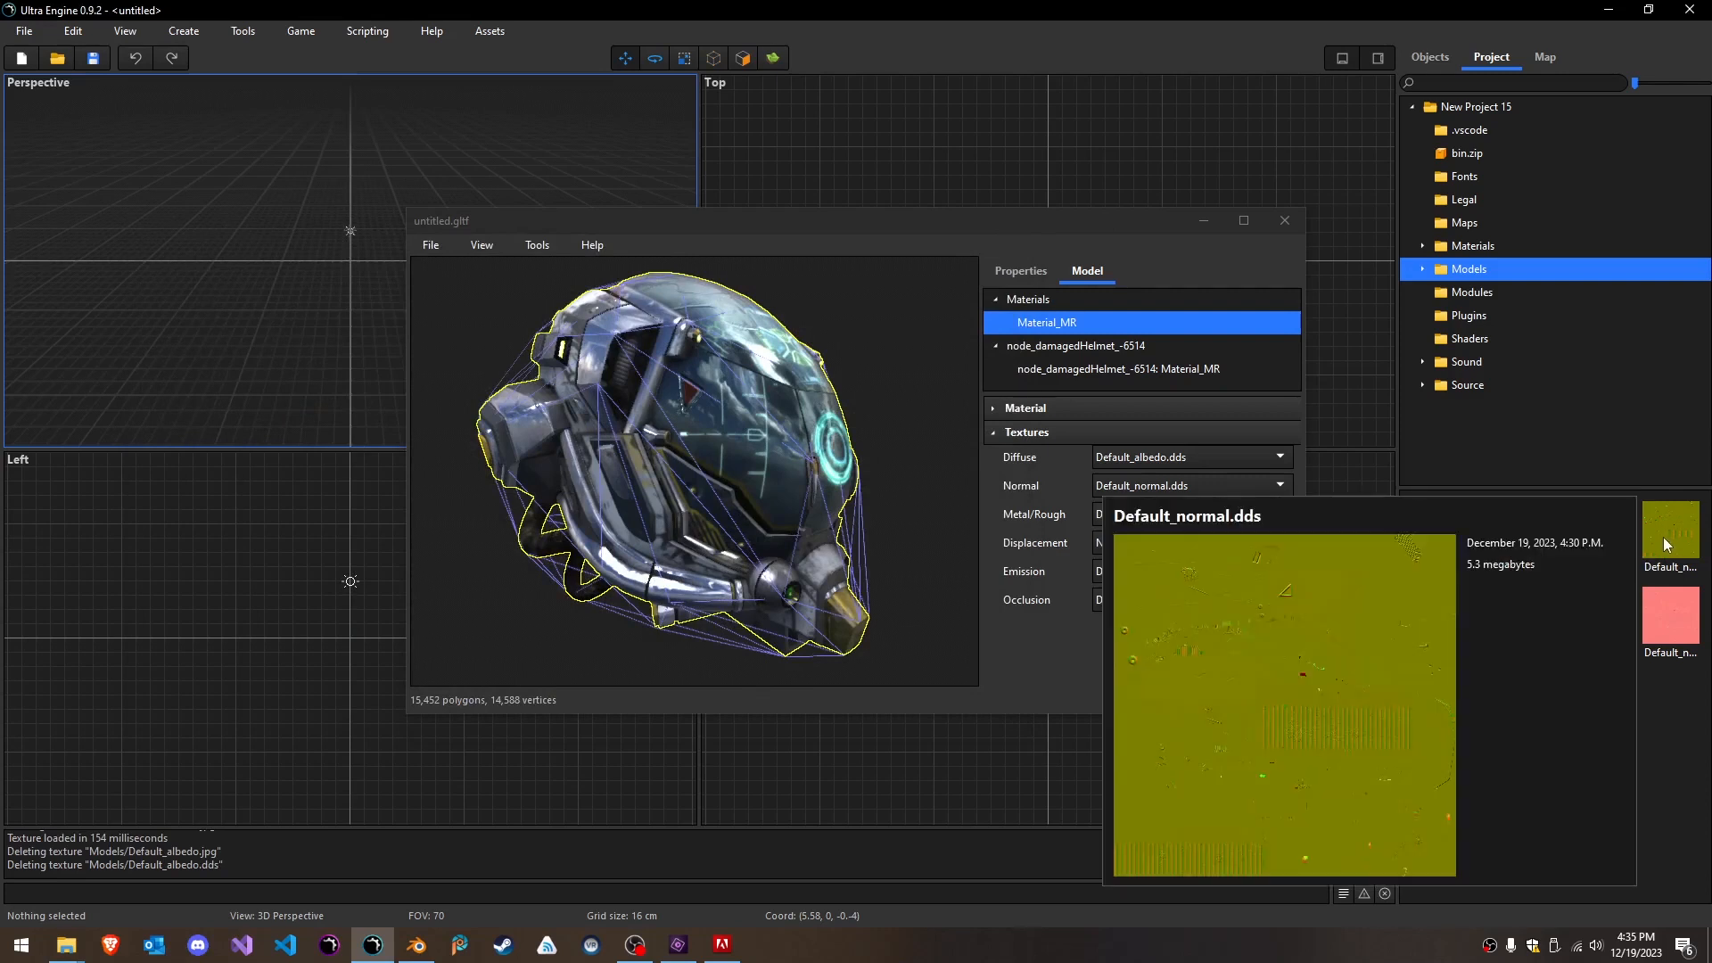
{"action": "left_click", "coordinate": [1663, 537]}
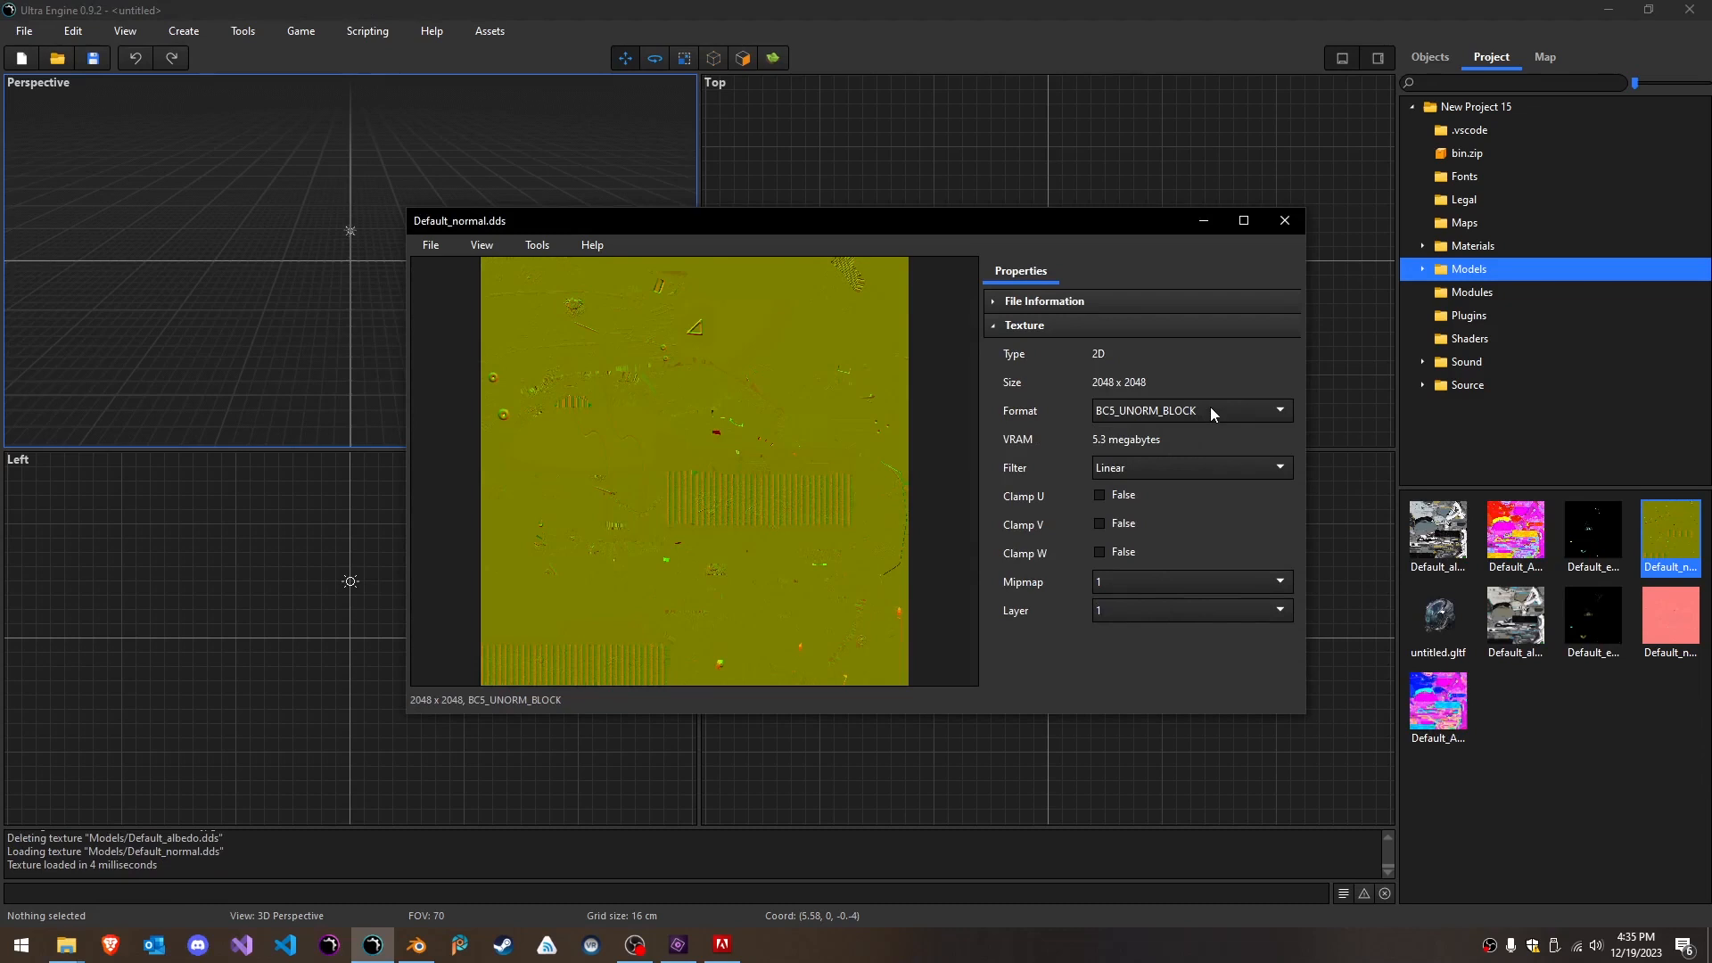
{"action": "left_click", "coordinate": [1211, 410]}
{"action": "left_click", "coordinate": [1211, 411]}
{"action": "left_click_drag", "start_coordinate": [1067, 236], "coordinate": [832, 341]}
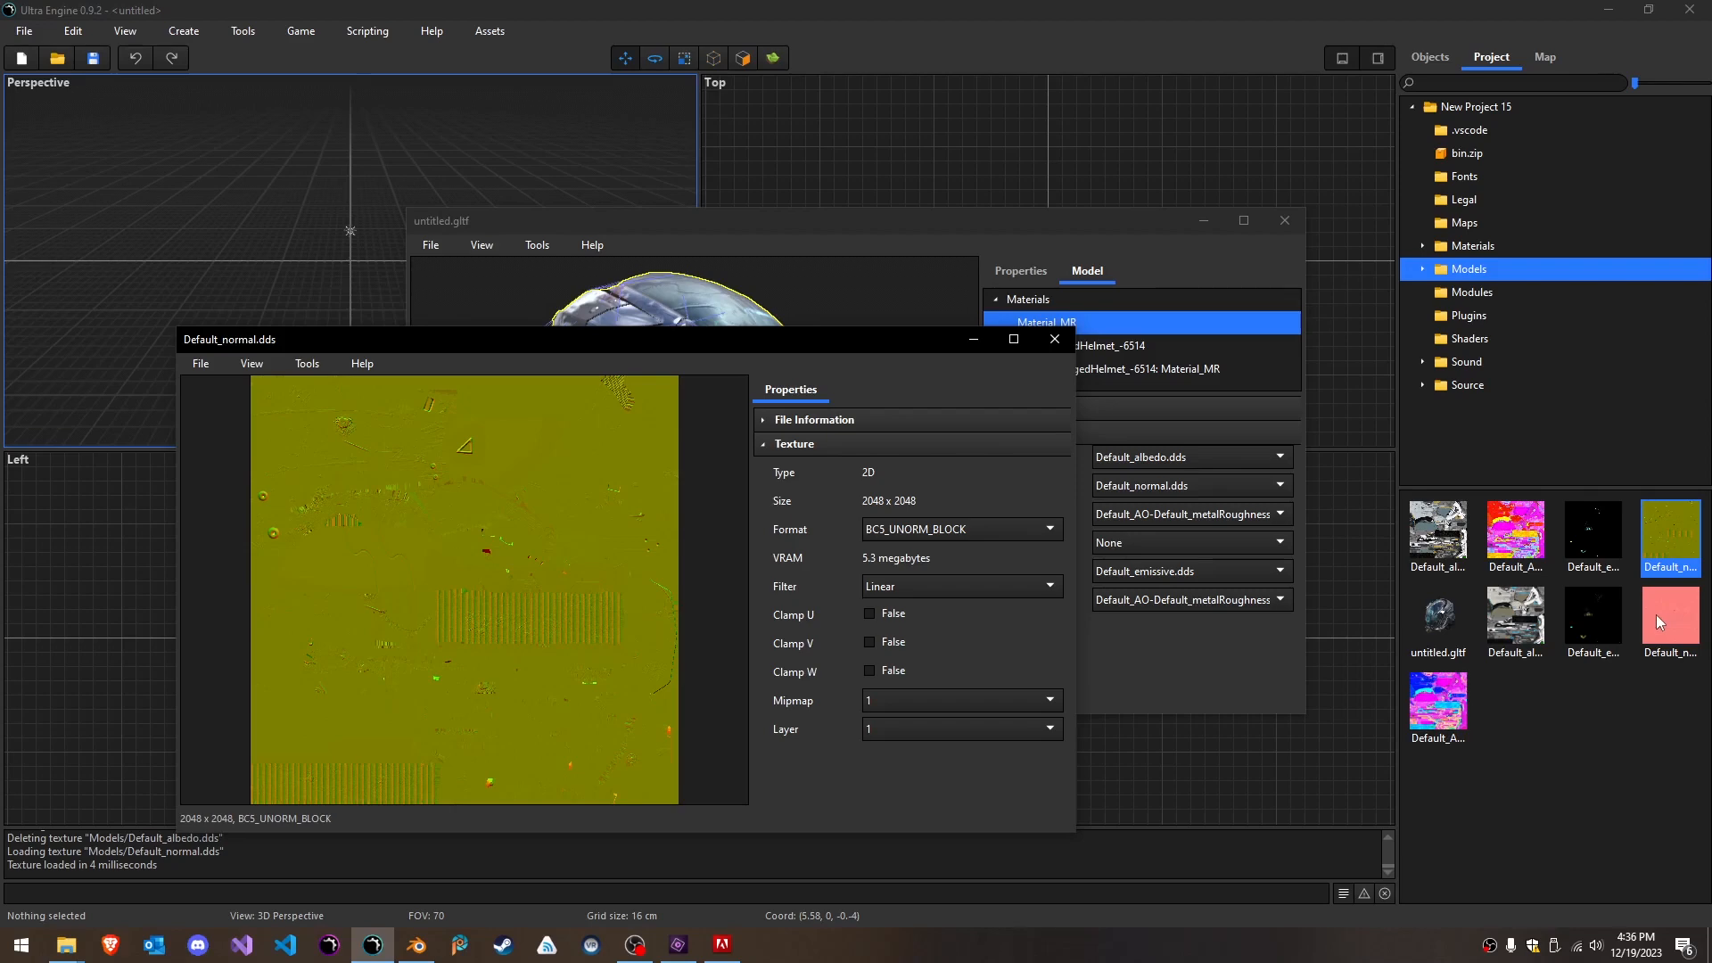
{"action": "left_click", "coordinate": [1055, 340]}
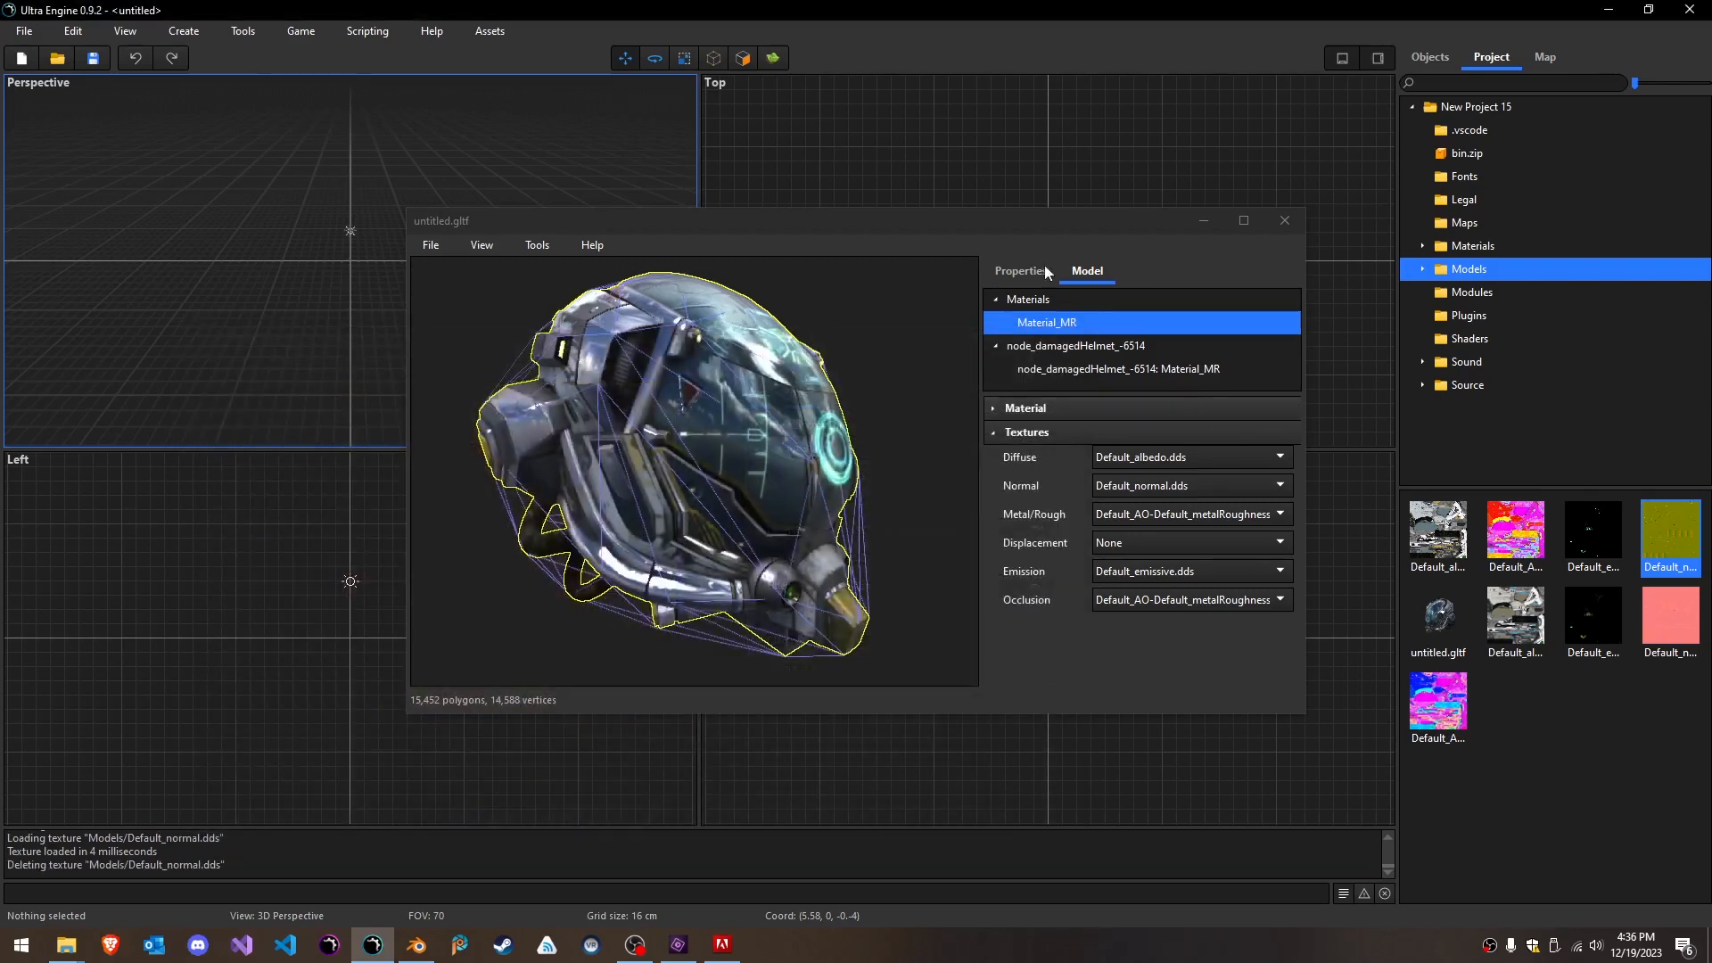
- Narrow the untitled.gltf model window, clear the material selection and view the helmet from its opposite side
{"action": "mouse_move", "coordinate": [1140, 222]}
{"action": "left_mouse_down"}
{"action": "mouse_move", "coordinate": [1110, 231]}
{"action": "mouse_move", "coordinate": [1126, 225]}
{"action": "left_mouse_up"}
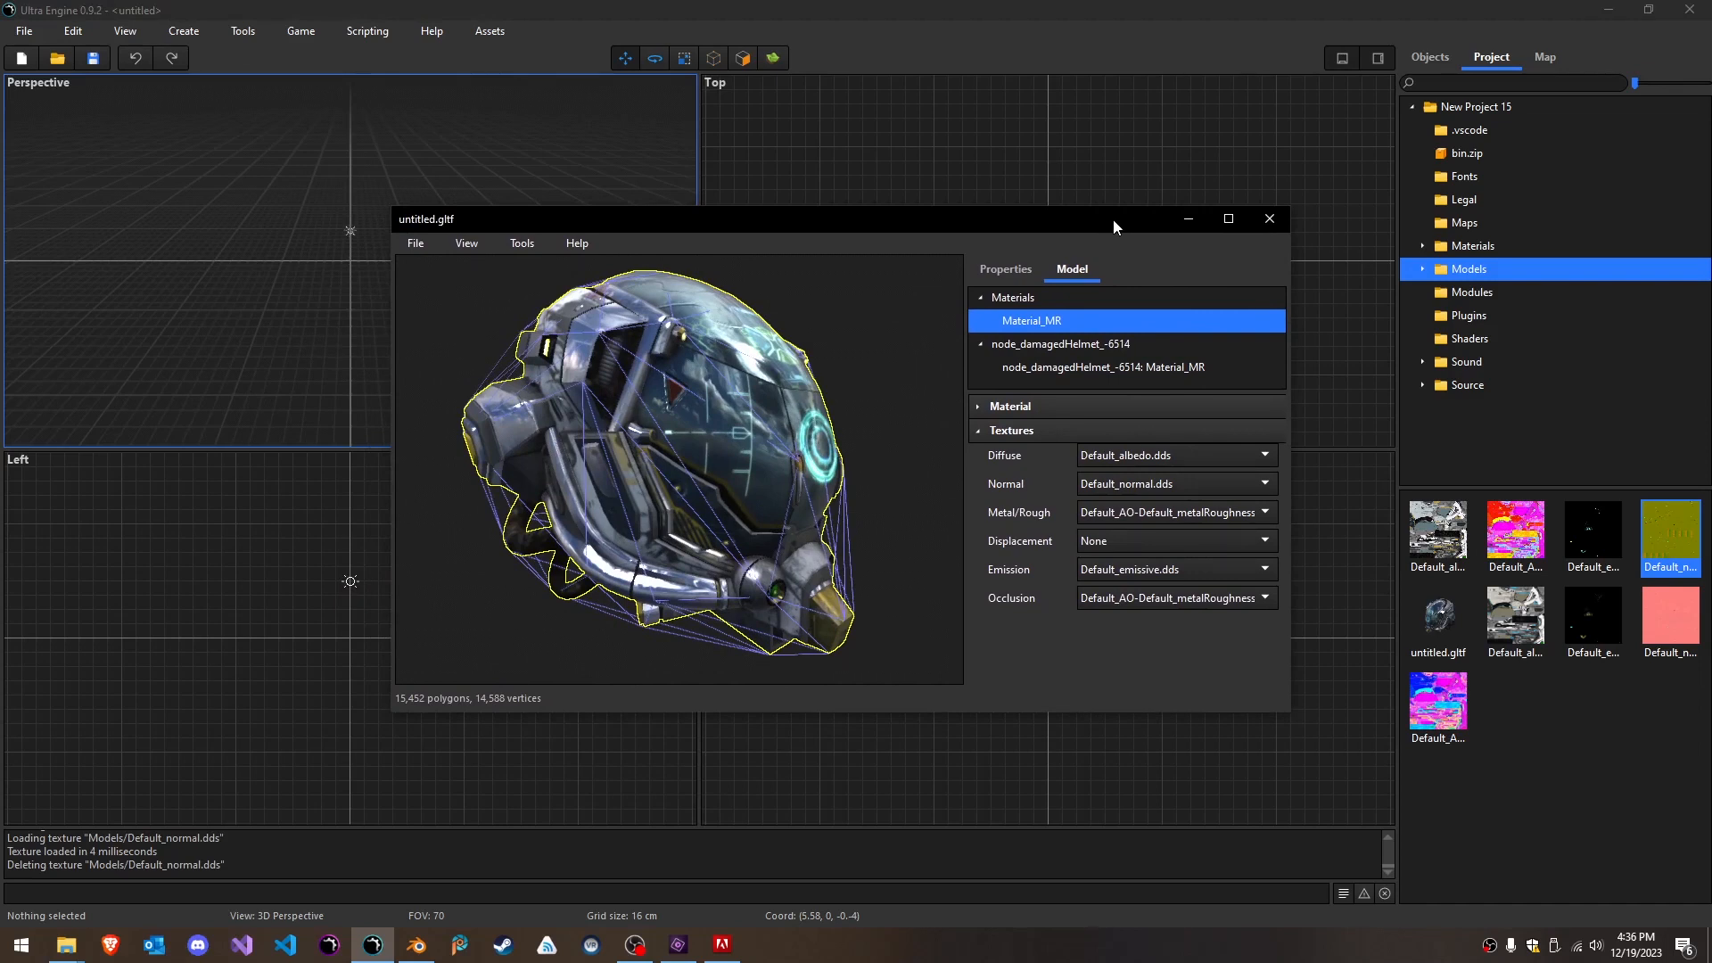
{"action": "left_click_drag", "start_coordinate": [843, 220], "coordinate": [847, 217]}
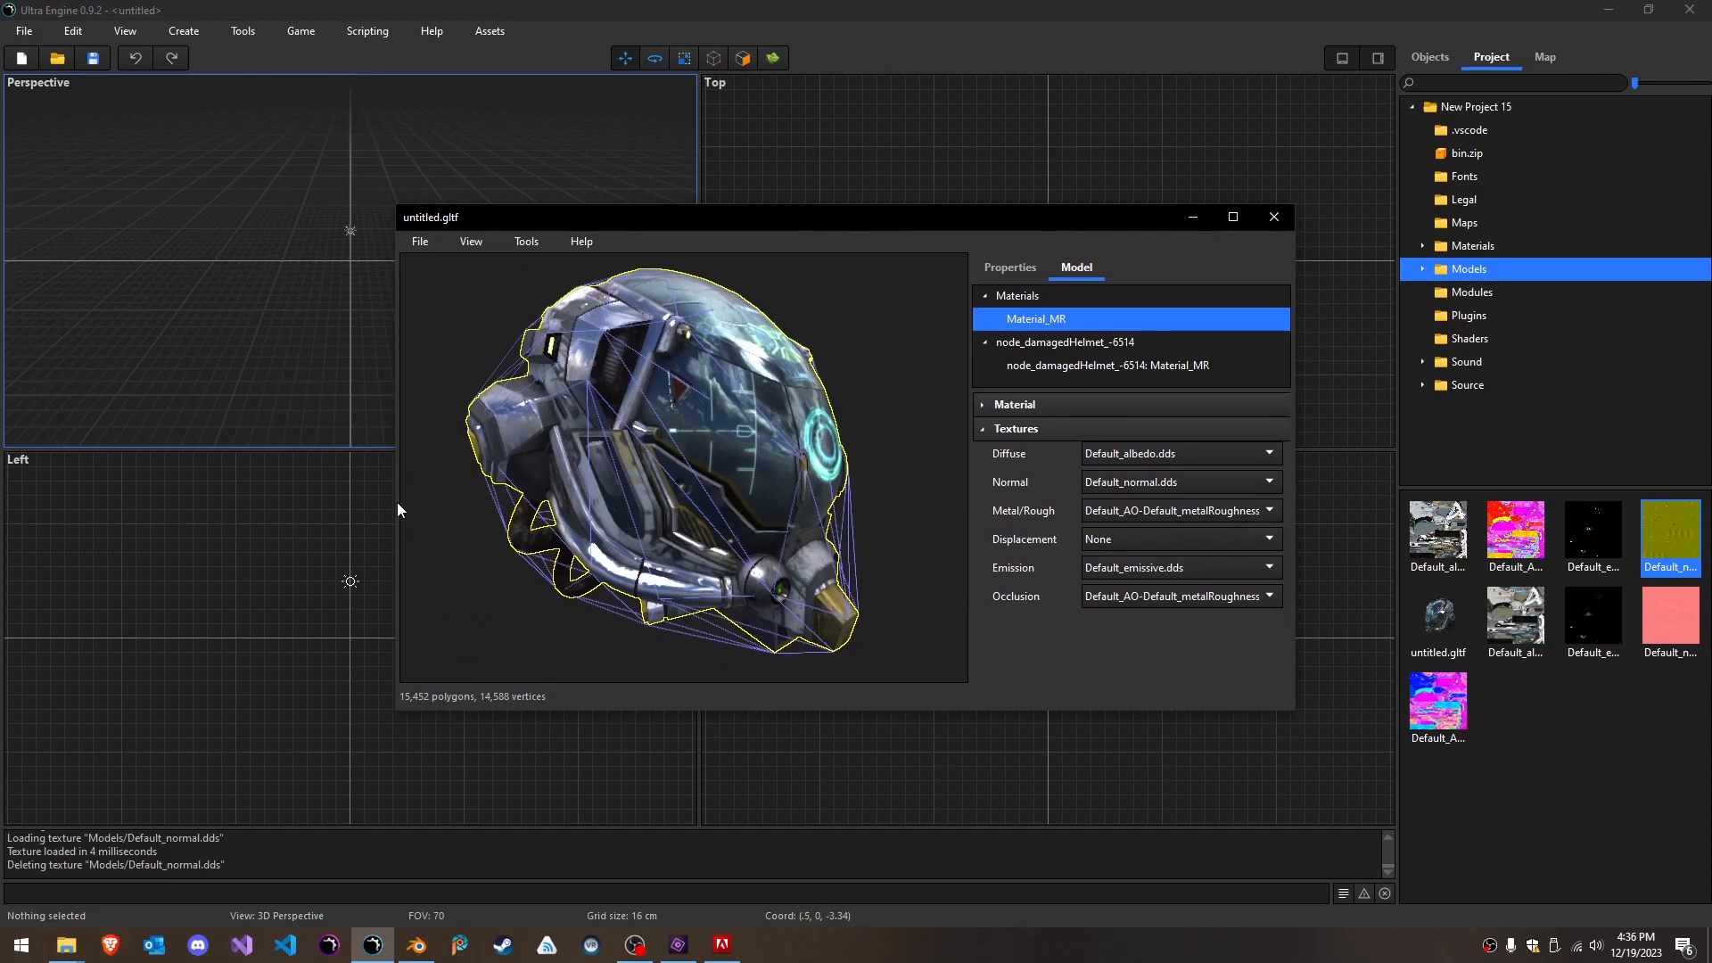
{"action": "left_click_drag", "start_coordinate": [398, 501], "coordinate": [437, 499]}
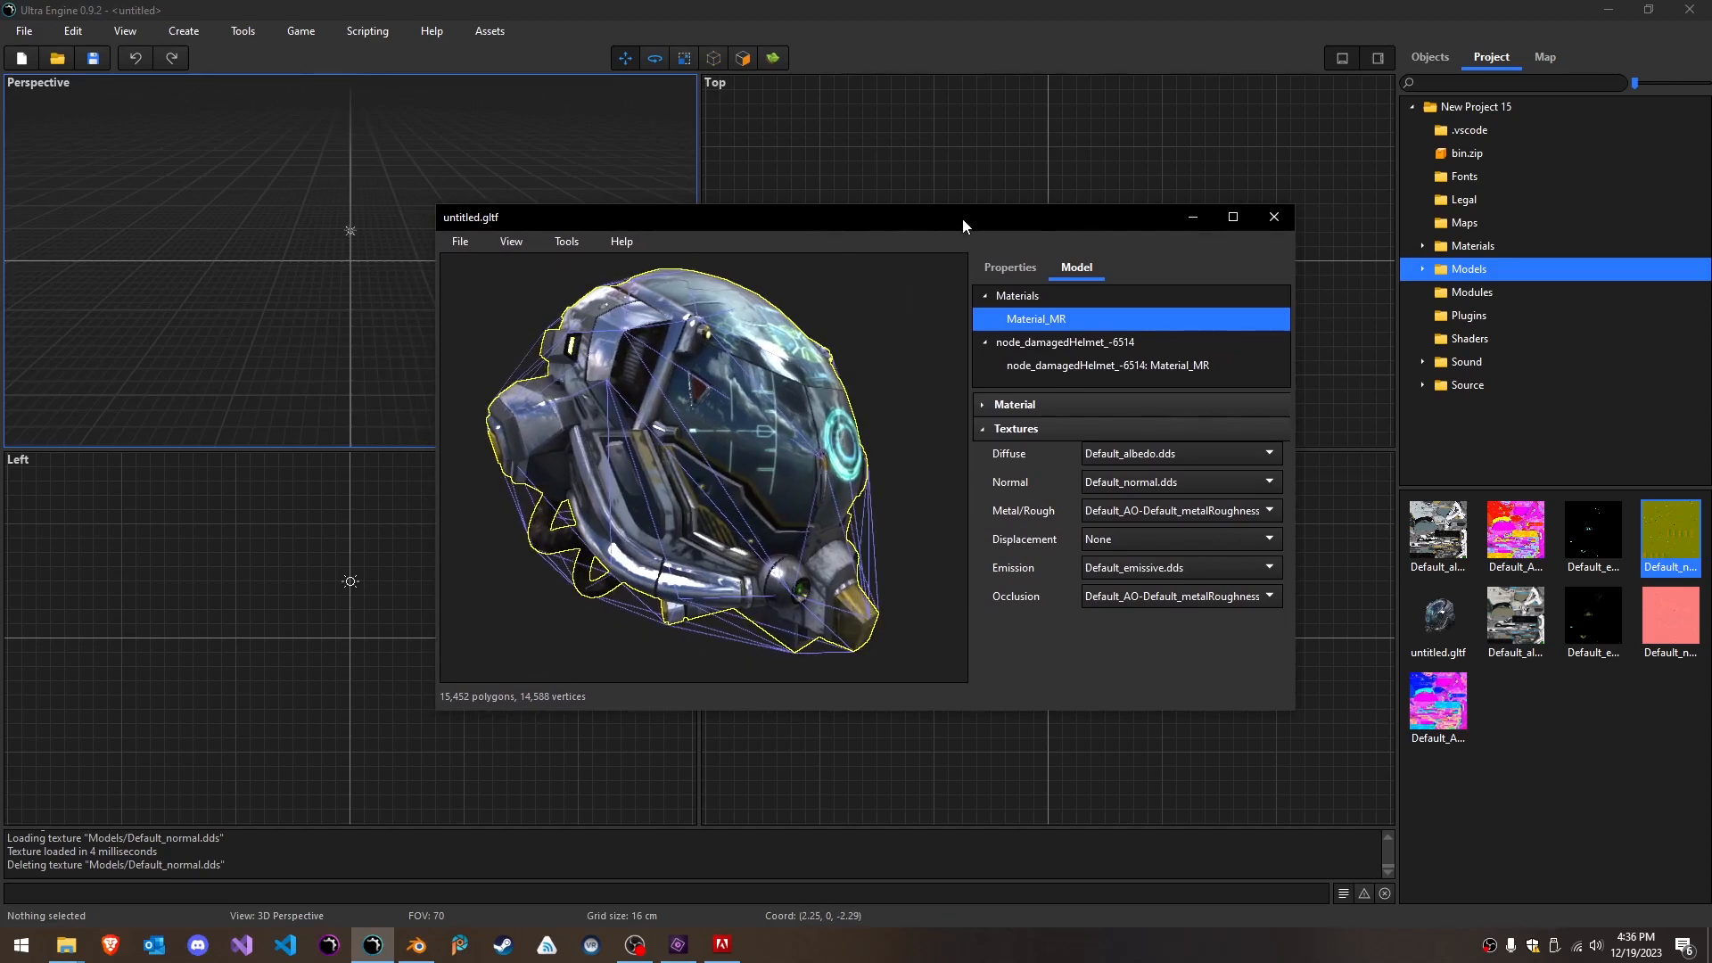
{"action": "left_click_drag", "start_coordinate": [961, 218], "coordinate": [935, 220]}
{"action": "right_click_drag", "start_coordinate": [678, 470], "coordinate": [537, 524]}
{"action": "left_click", "coordinate": [463, 504]}
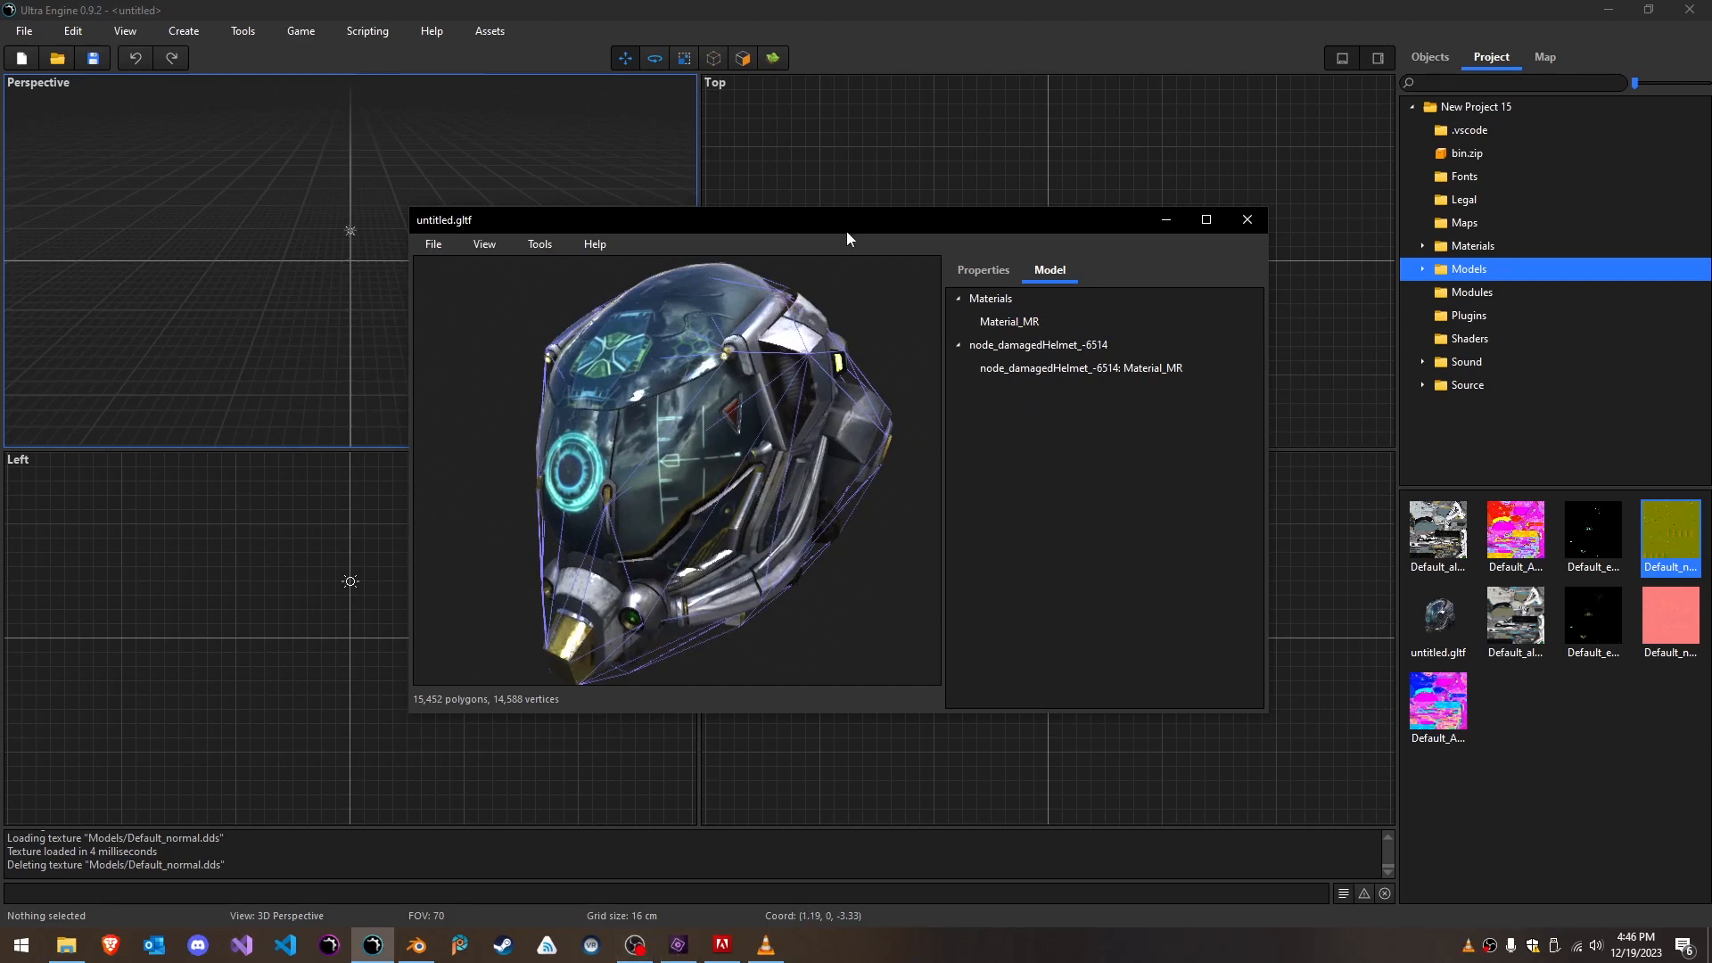
- Check which file formats the helmet model can be saved in, and cancel without saving
{"action": "left_click", "coordinate": [434, 249]}
{"action": "left_click", "coordinate": [463, 290]}
{"action": "left_click", "coordinate": [778, 778]}
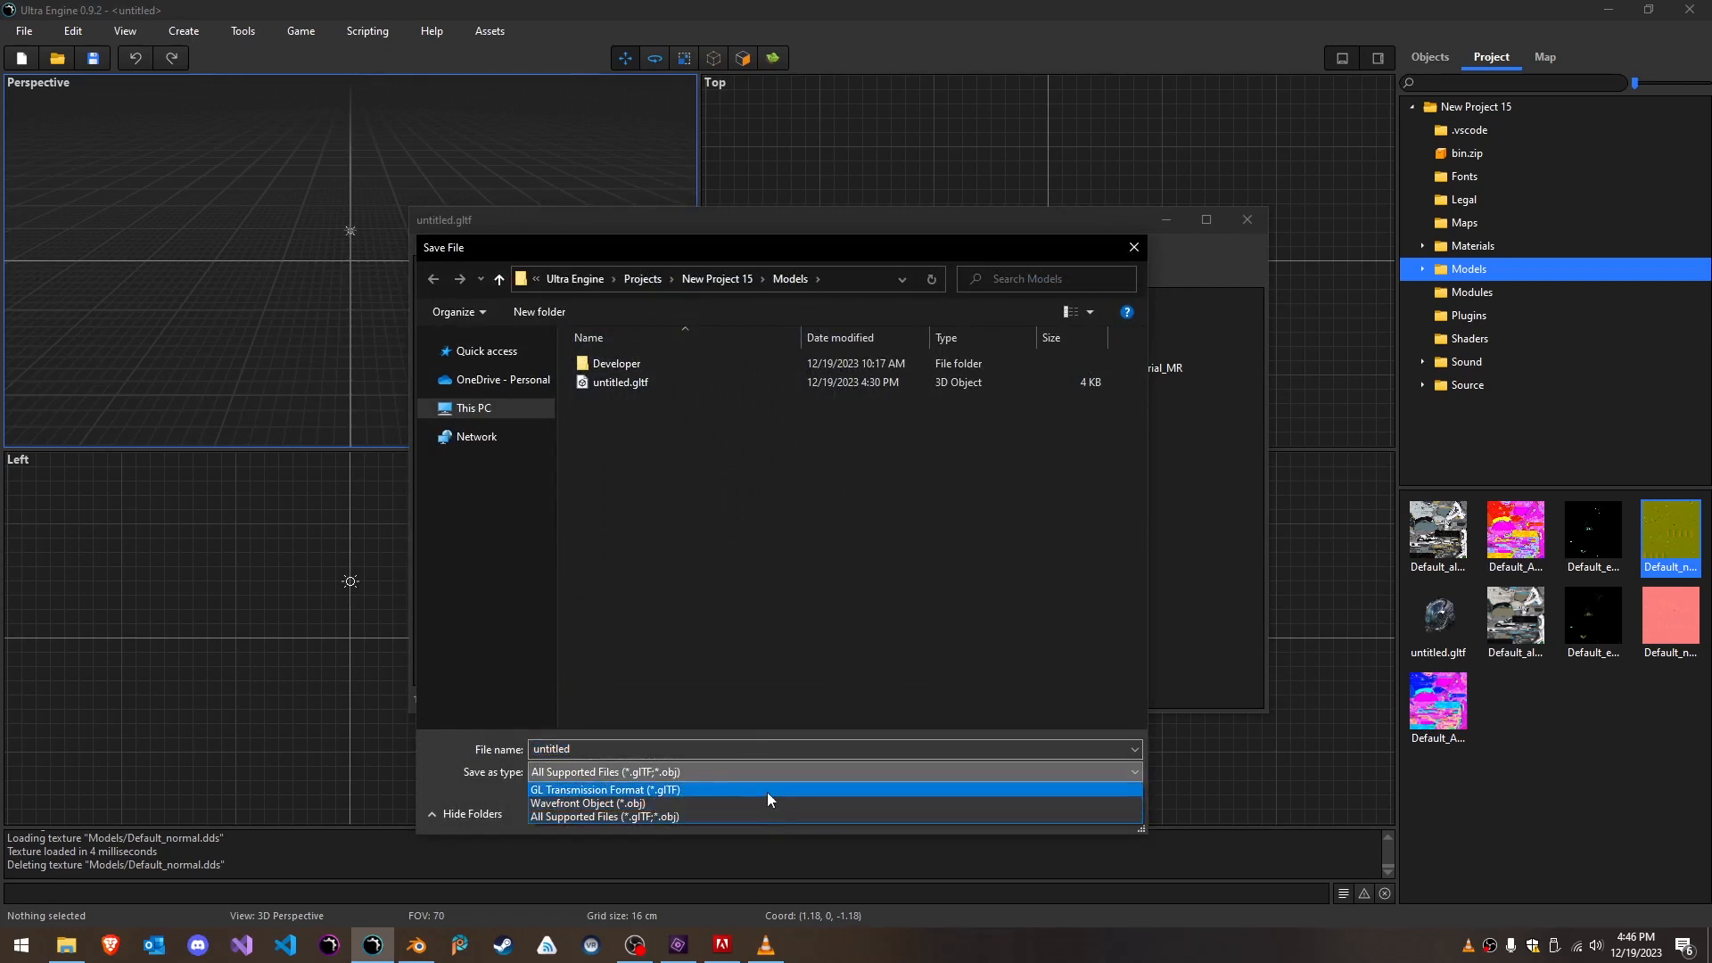
{"action": "left_click", "coordinate": [836, 671]}
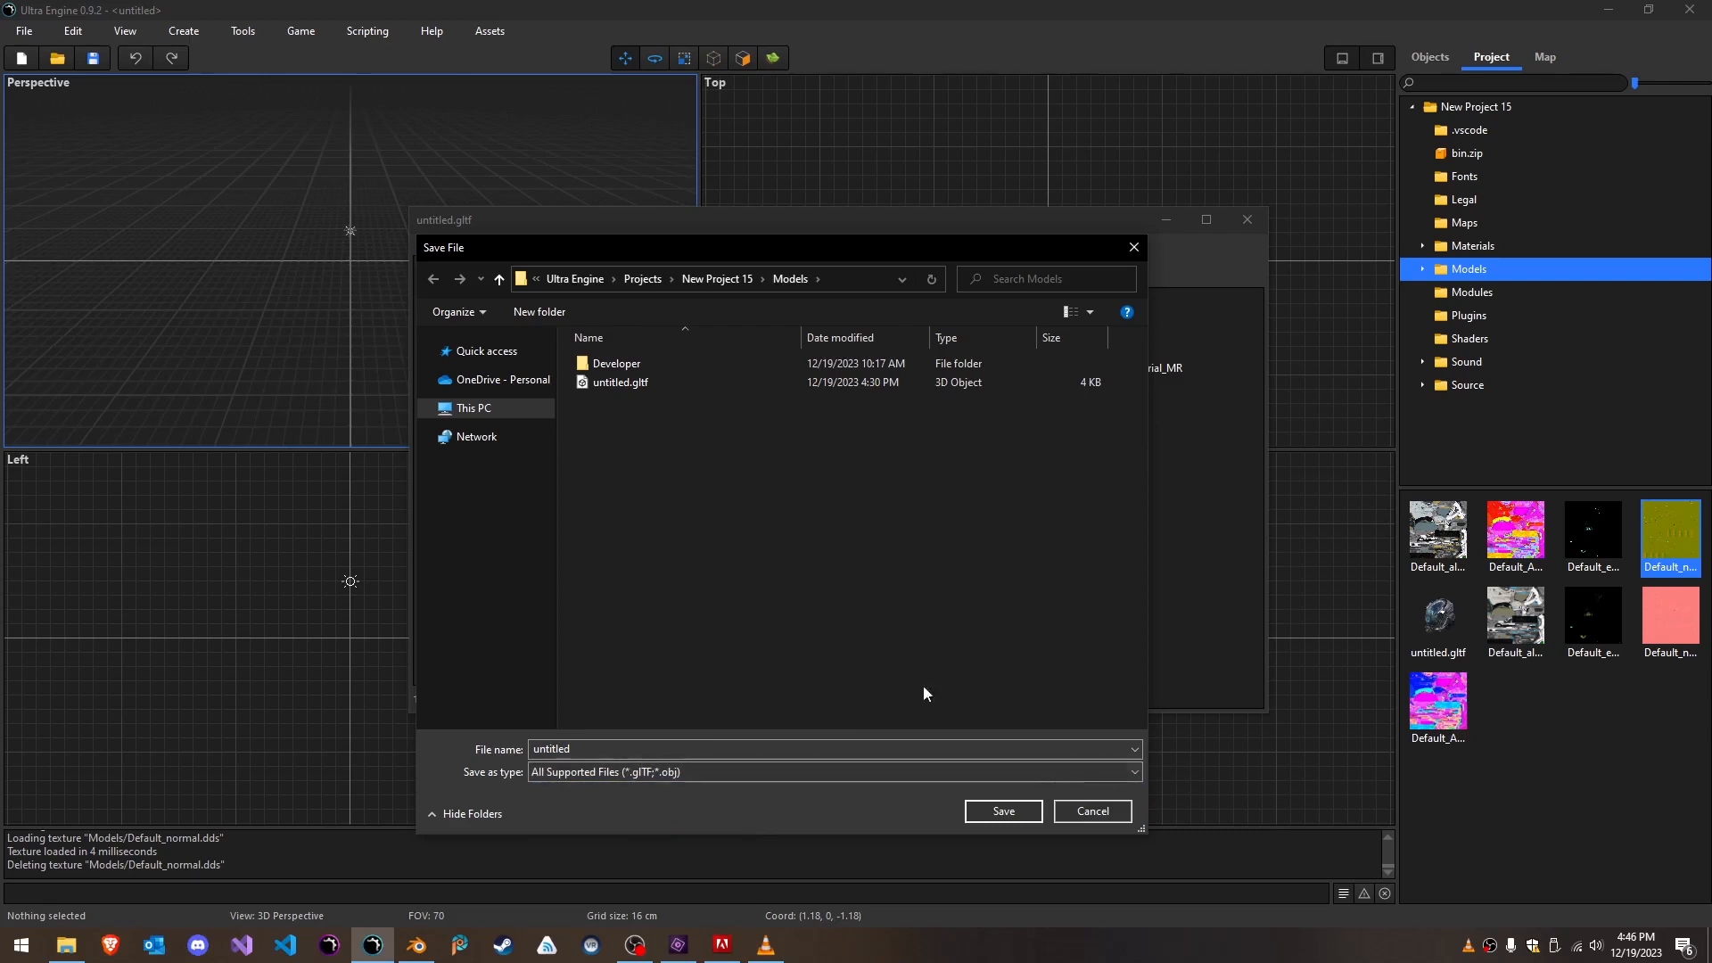
{"action": "left_click", "coordinate": [1081, 815]}
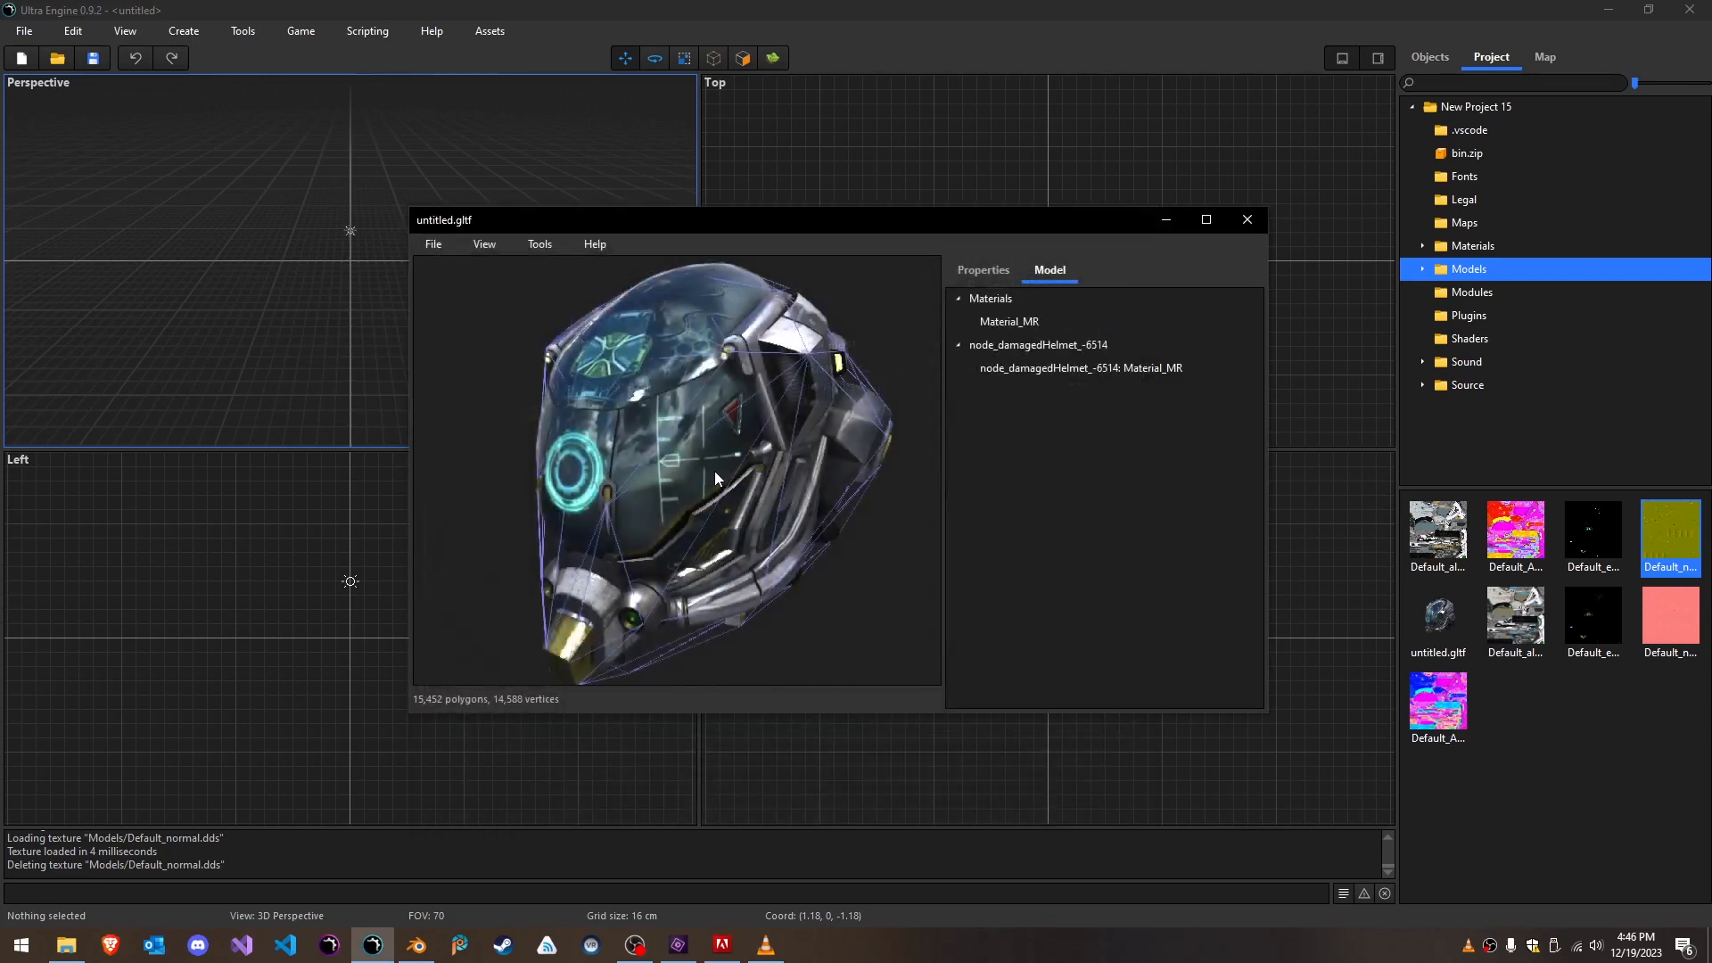